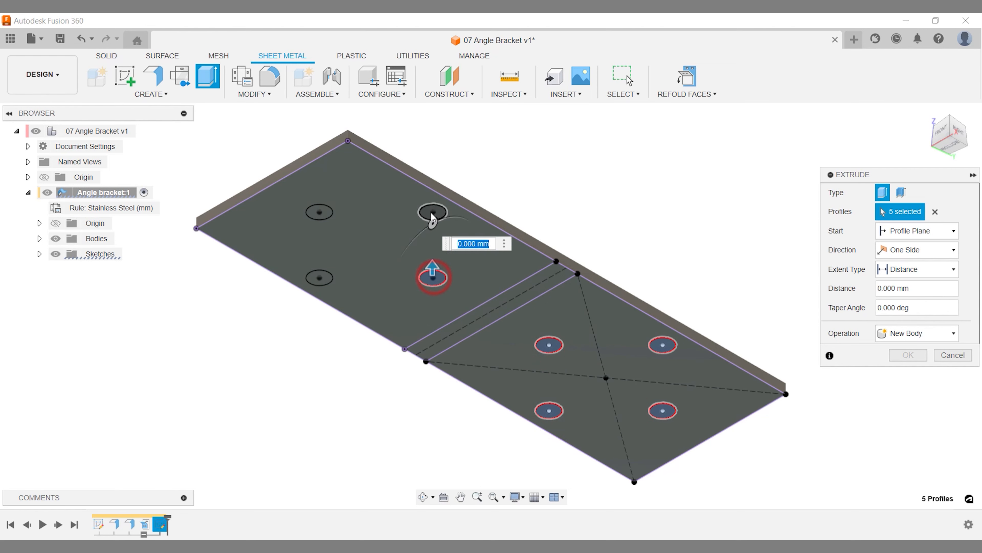
Add the remaining hole circles on the unfolded plate to the Extrude profiles and adjust the extrusion's extent settings
{"action": "left_click", "coordinate": [319, 211]}
{"action": "left_click", "coordinate": [319, 278]}
{"action": "left_click", "coordinate": [938, 251]}
{"action": "left_click", "coordinate": [939, 253]}
{"action": "left_click", "coordinate": [939, 269]}
{"action": "left_click", "coordinate": [926, 298]}
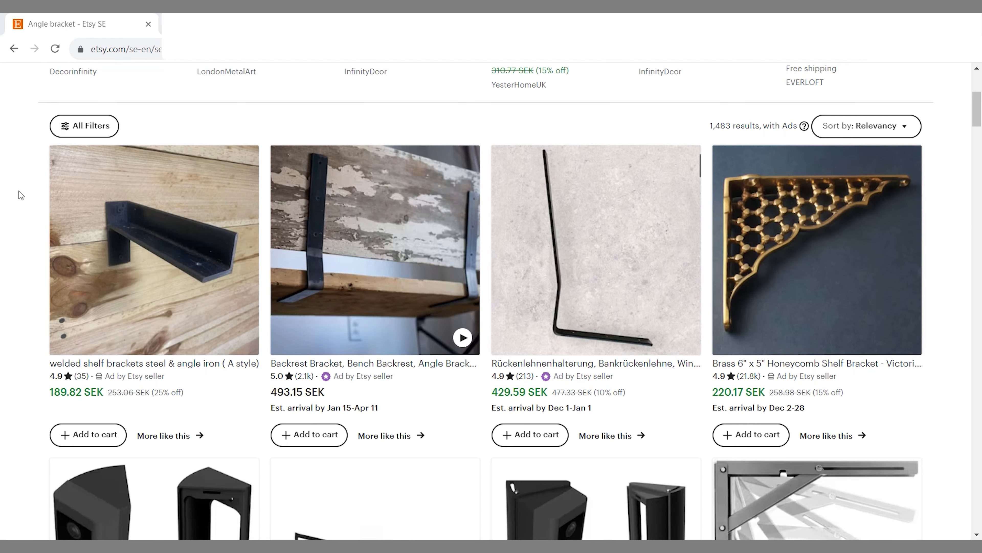
Switch to Etsy and examine the angle bracket search listings for design references
{"action": "scroll", "coordinate": [18, 190], "scroll_direction": "down", "scroll_amount": 5}
{"action": "scroll", "coordinate": [22, 196], "scroll_direction": "down", "scroll_amount": 10}
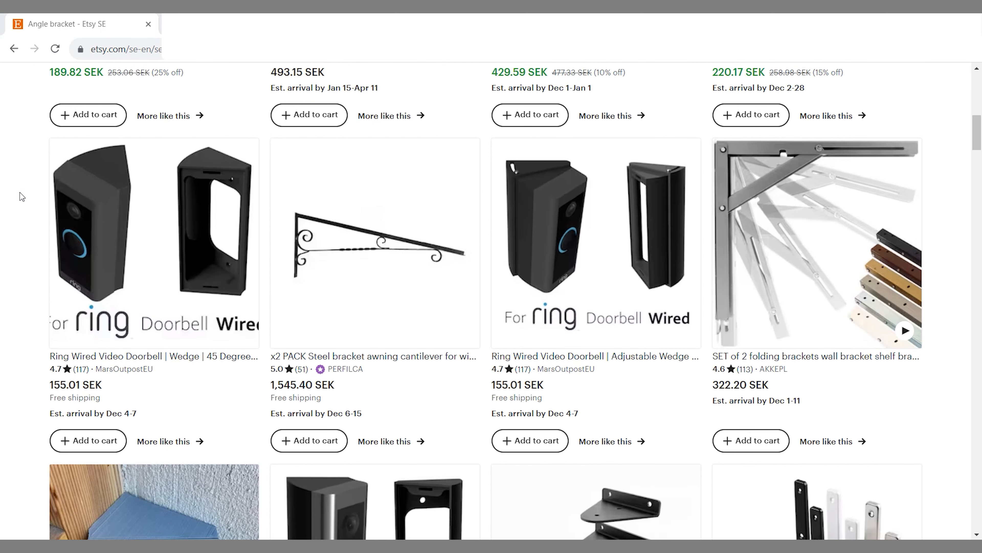
{"action": "scroll", "coordinate": [21, 192], "scroll_direction": "down", "scroll_amount": 10}
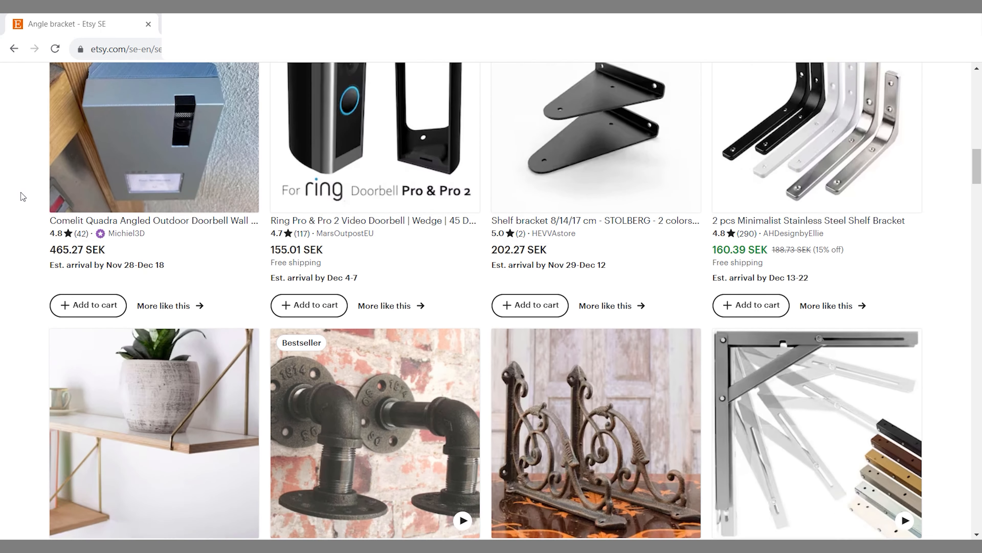
{"action": "scroll", "coordinate": [21, 192], "scroll_direction": "down", "scroll_amount": 8}
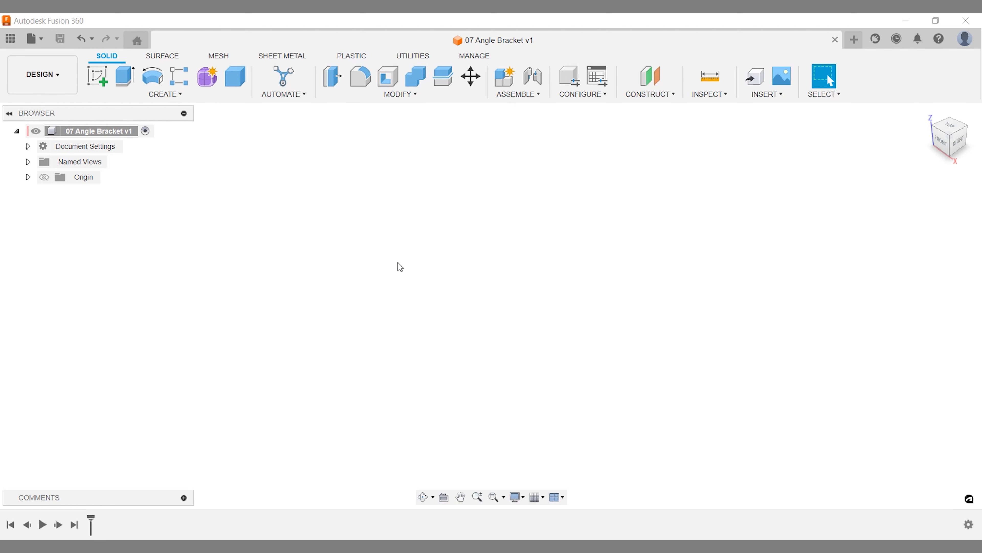
Create an internal sheet metal component named "Angle bracket" with the Stainless Steel (mm) rule
{"action": "left_click", "coordinate": [278, 51]}
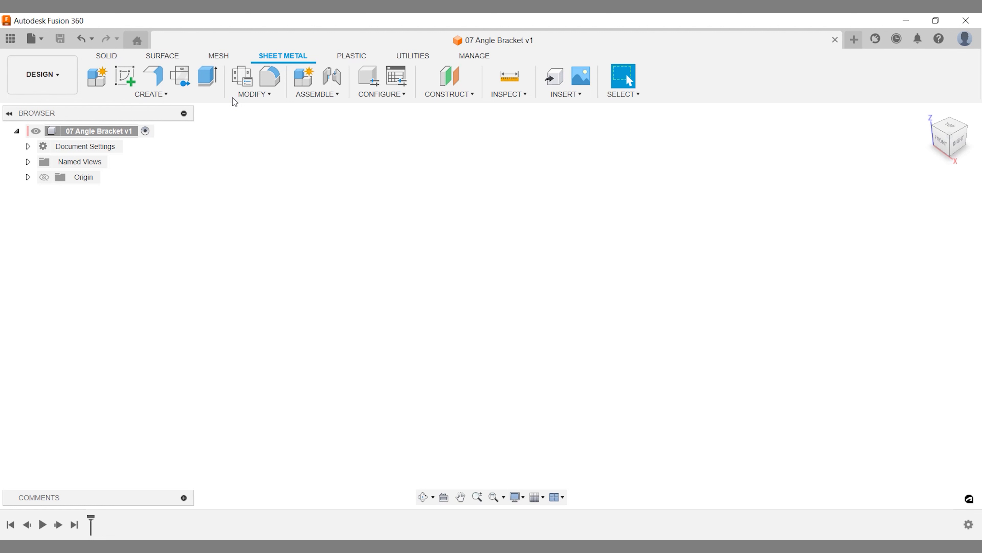
{"action": "left_click", "coordinate": [308, 93]}
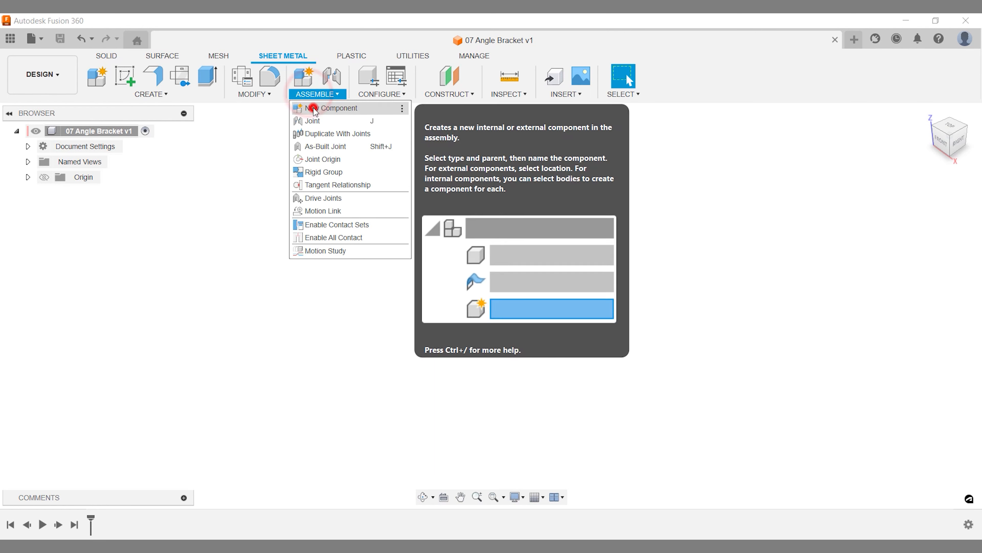
{"action": "left_click", "coordinate": [315, 109]}
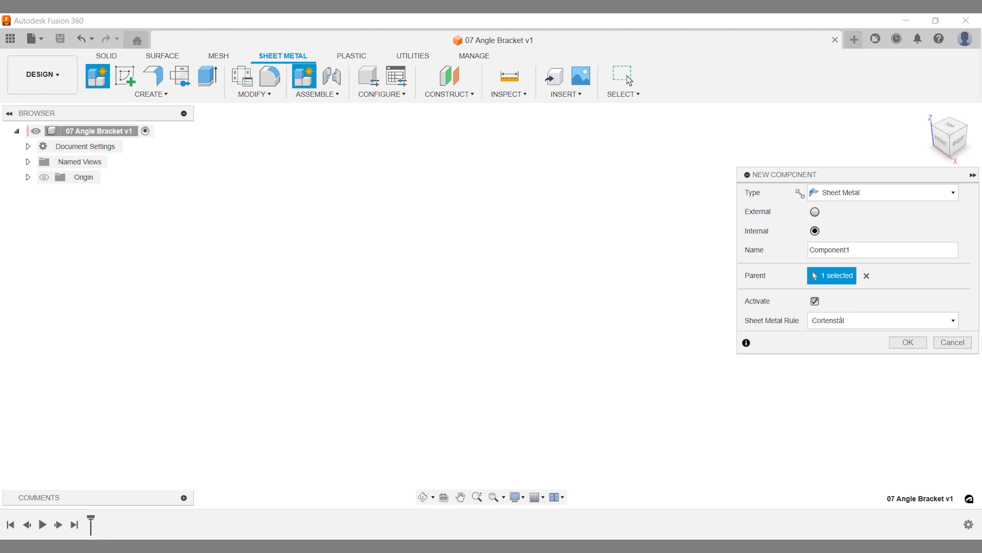
{"action": "double_click", "coordinate": [840, 252]}
{"action": "type", "text": "Angle bracket"}
{"action": "left_click", "coordinate": [855, 323]}
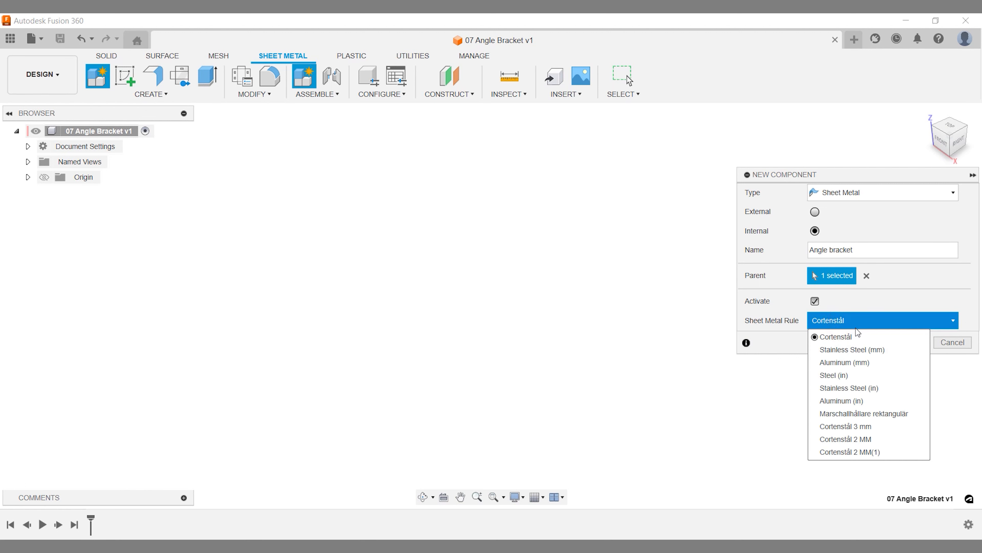
{"action": "left_click", "coordinate": [865, 348]}
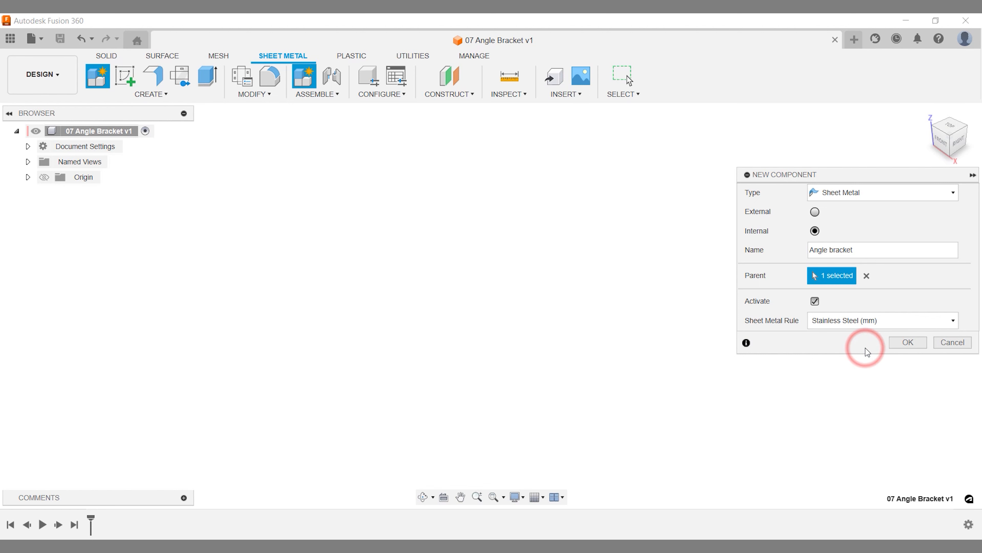
{"action": "left_click", "coordinate": [905, 343]}
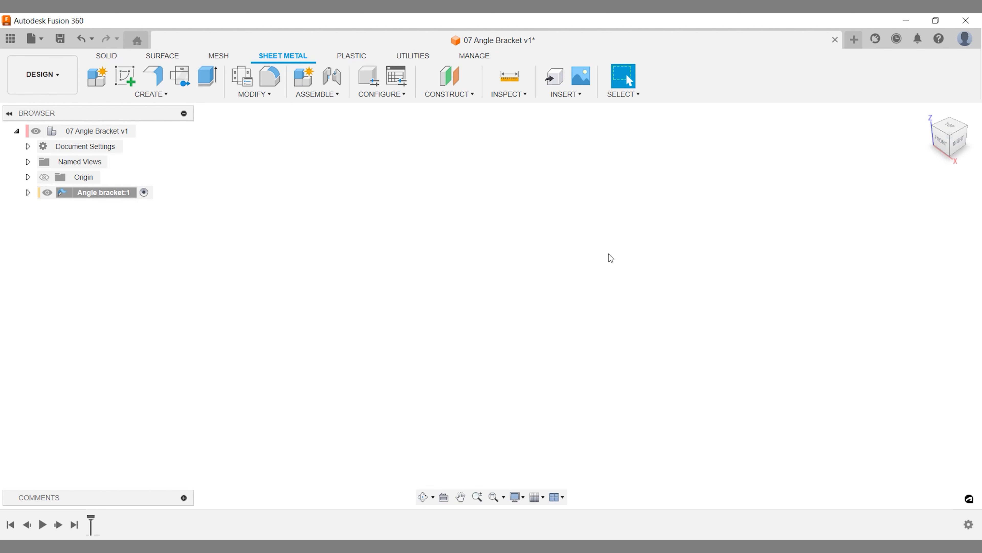
Examine the thickness, K factor and gap settings of the Stainless Steel (mm) sheet metal rule in this design
{"action": "left_click", "coordinate": [267, 95]}
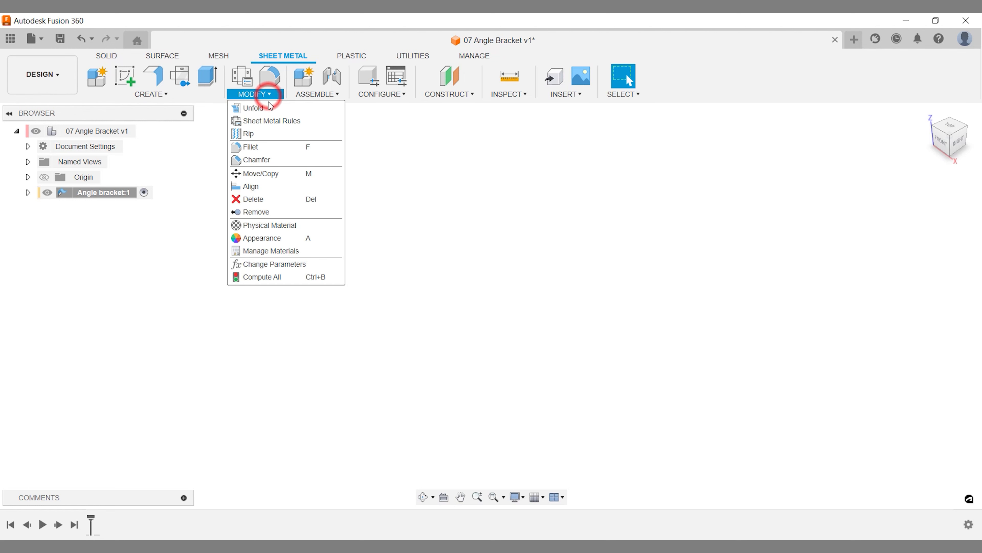
{"action": "left_click", "coordinate": [269, 120]}
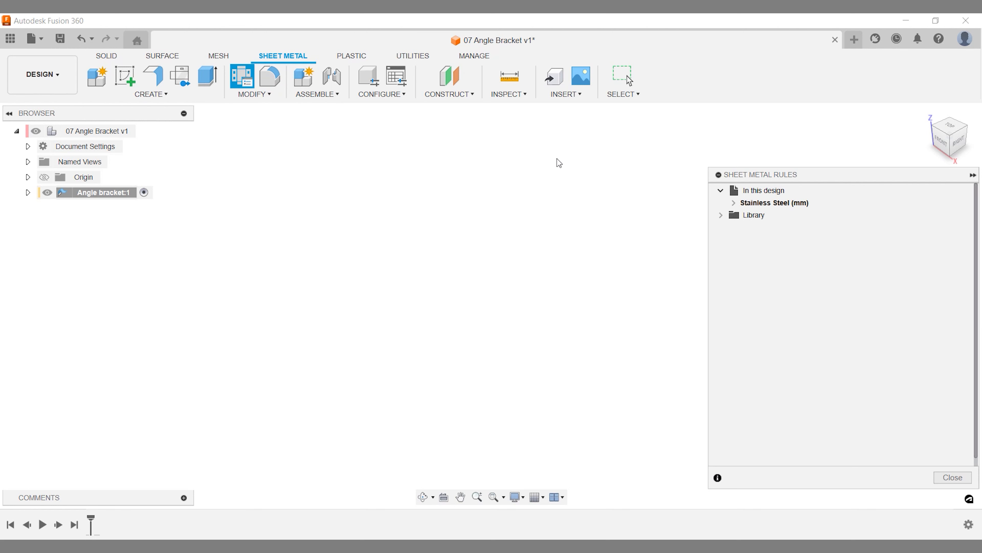
{"action": "left_click", "coordinate": [735, 204]}
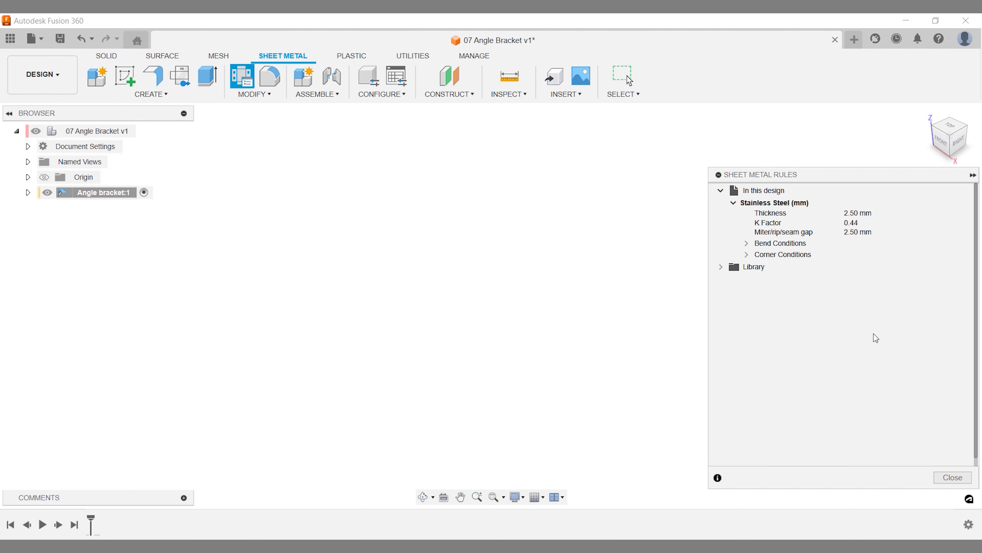
{"action": "left_click", "coordinate": [953, 477]}
Start a new sketch on the front XZ plane
{"action": "left_click", "coordinate": [611, 318]}
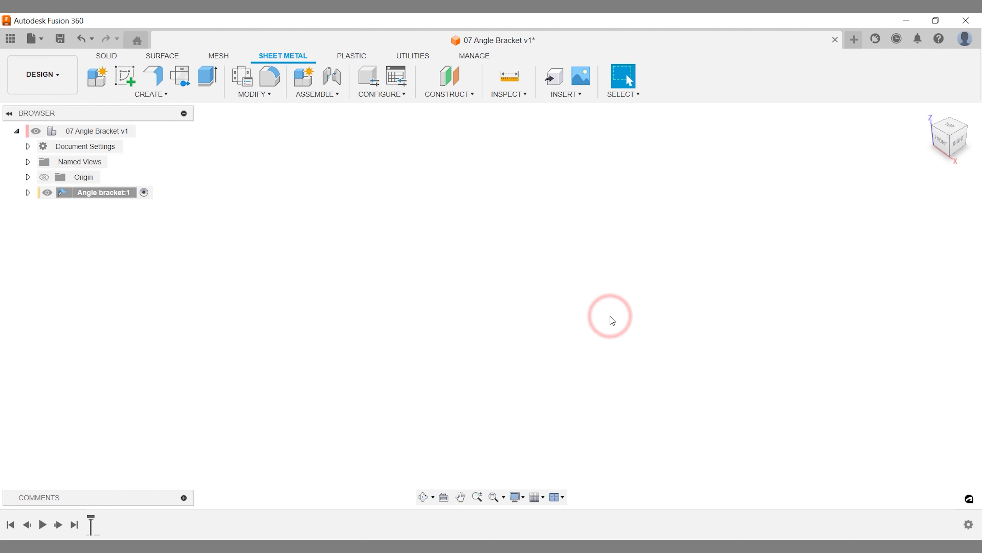
{"action": "type", "text": "ssket"}
{"action": "key", "text": "Return"}
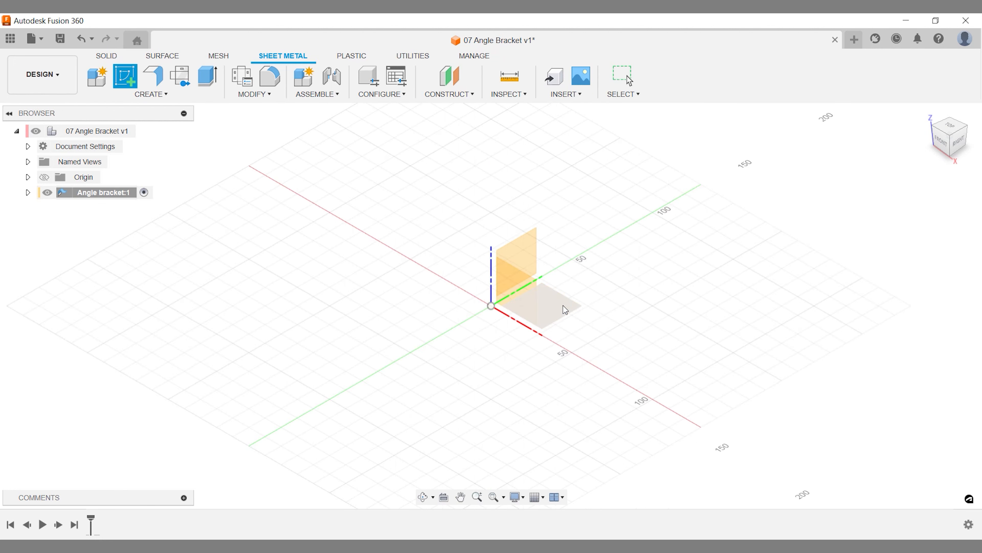
{"action": "left_click", "coordinate": [527, 294]}
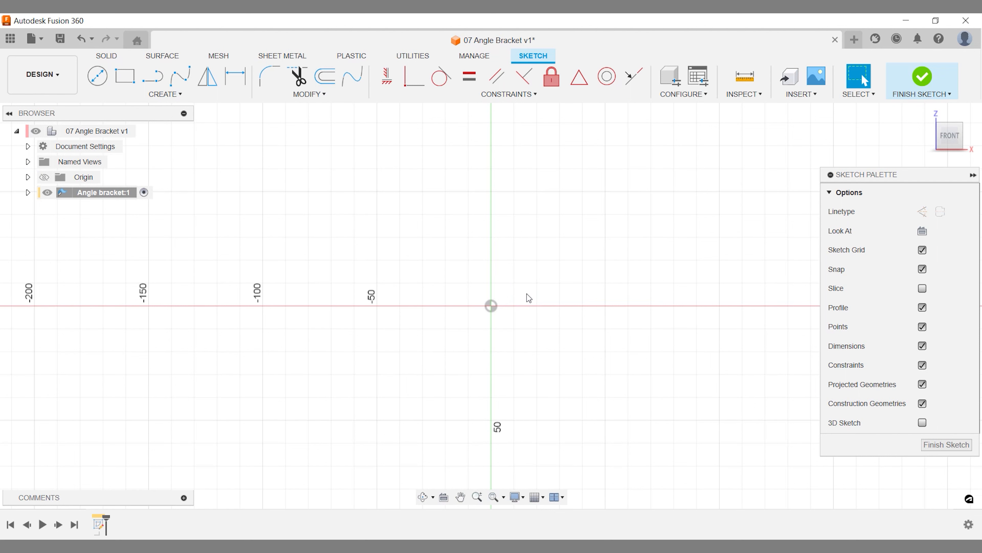
Draw a rectangle from the origin, 60 mm high and 40 mm wide
{"action": "key", "text": "r"}
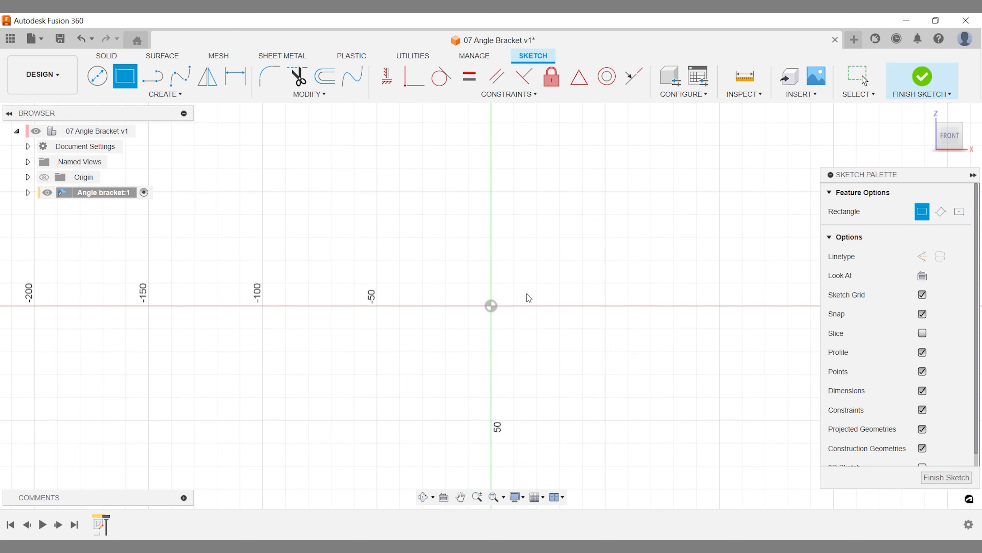
{"action": "left_click", "coordinate": [491, 306]}
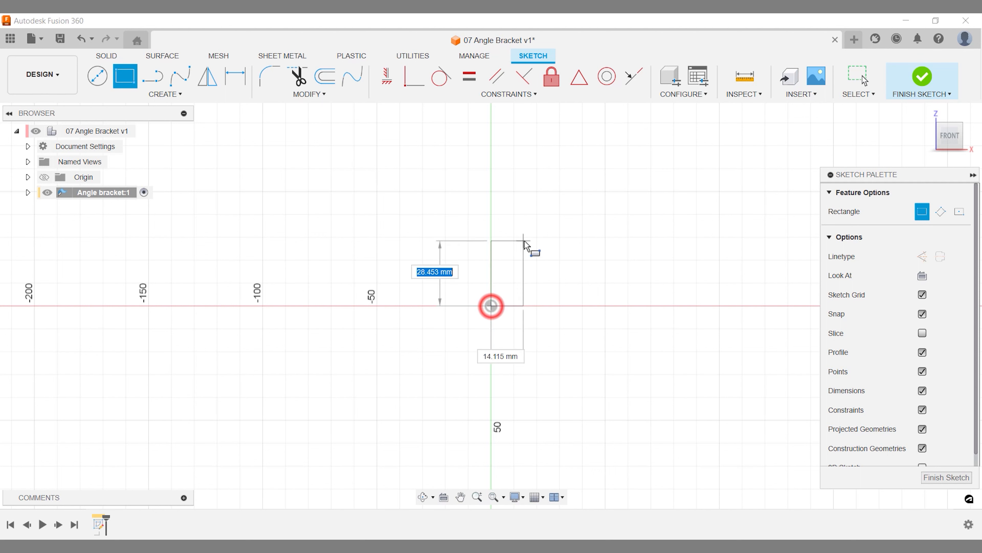
{"action": "type", "text": "60"}
{"action": "key", "text": "Tab"}
{"action": "type", "text": "40"}
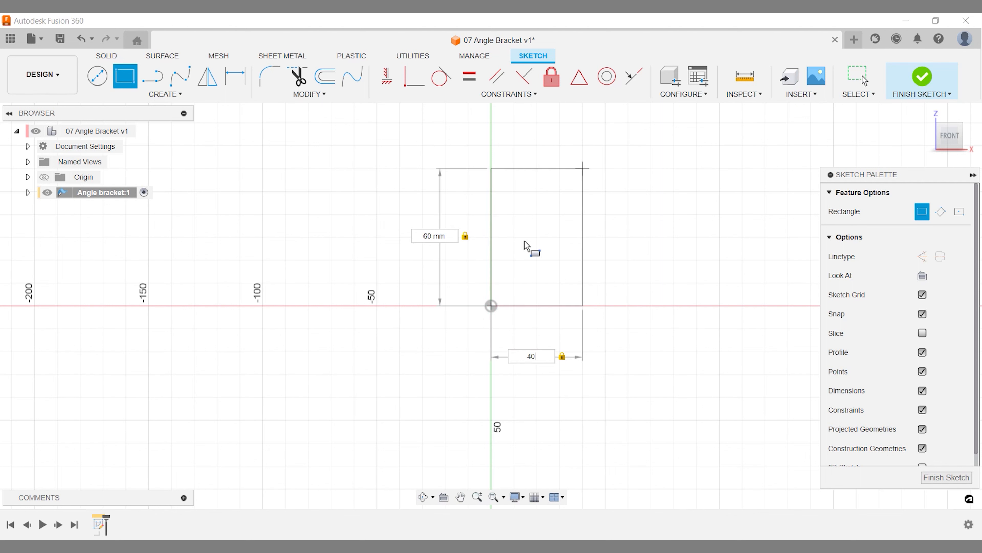
{"action": "key", "text": "Return"}
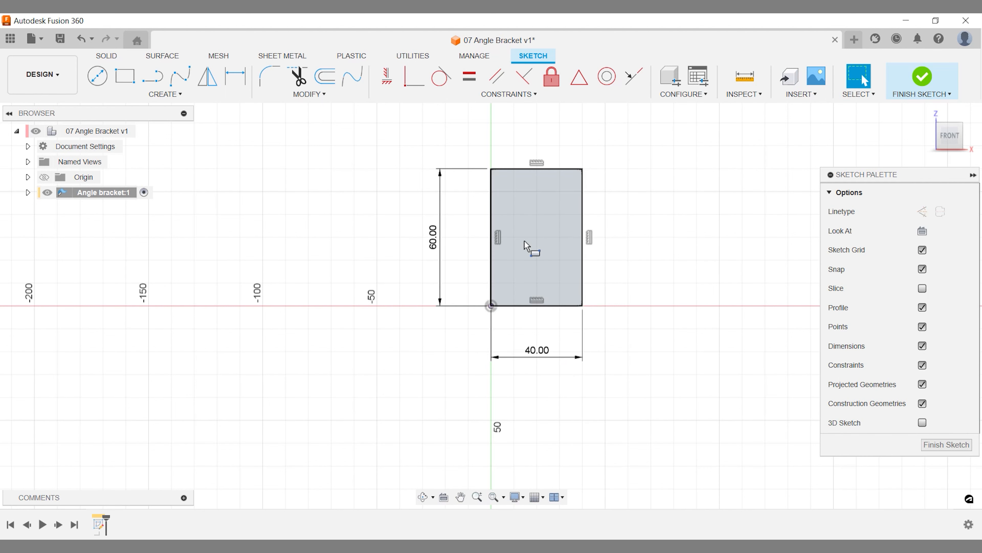
Create a base flange from the rectangle profile as a new body, oriented to Side 1
{"action": "left_click", "coordinate": [283, 56]}
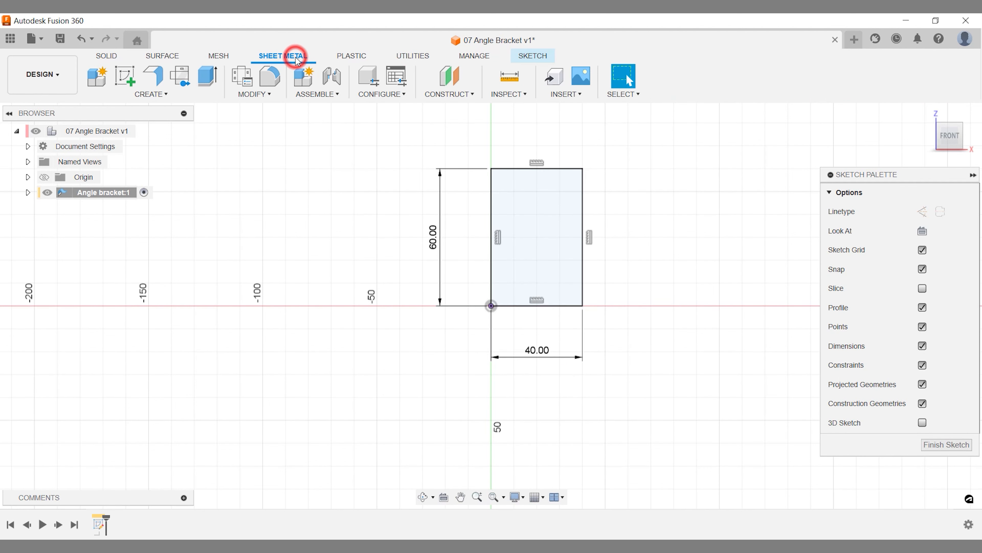
{"action": "left_click", "coordinate": [155, 77]}
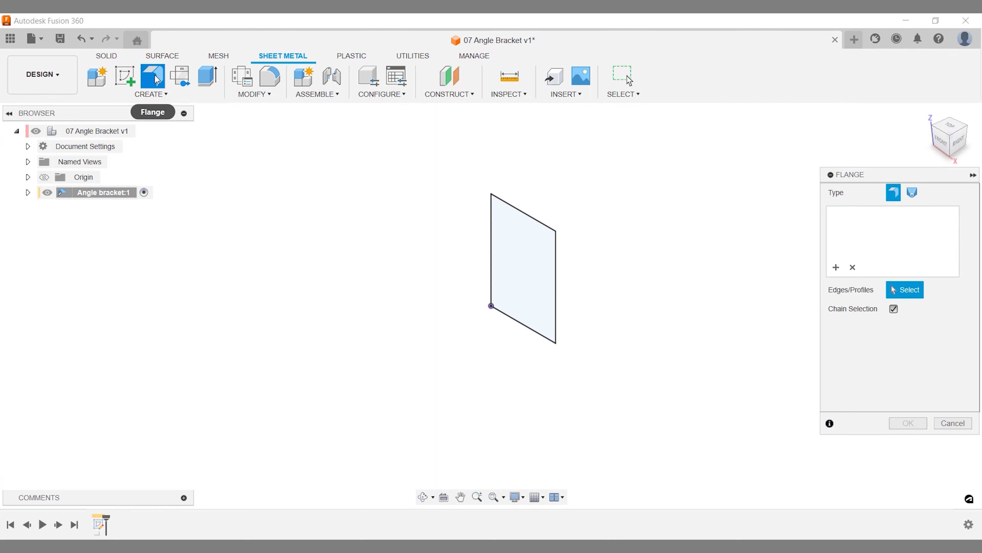
{"action": "left_click", "coordinate": [550, 276]}
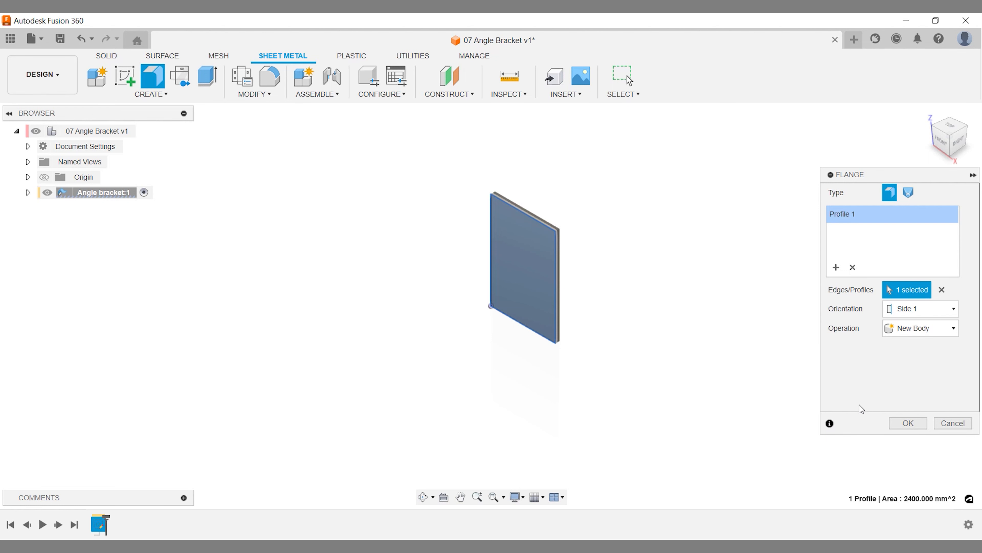
{"action": "left_click", "coordinate": [908, 422]}
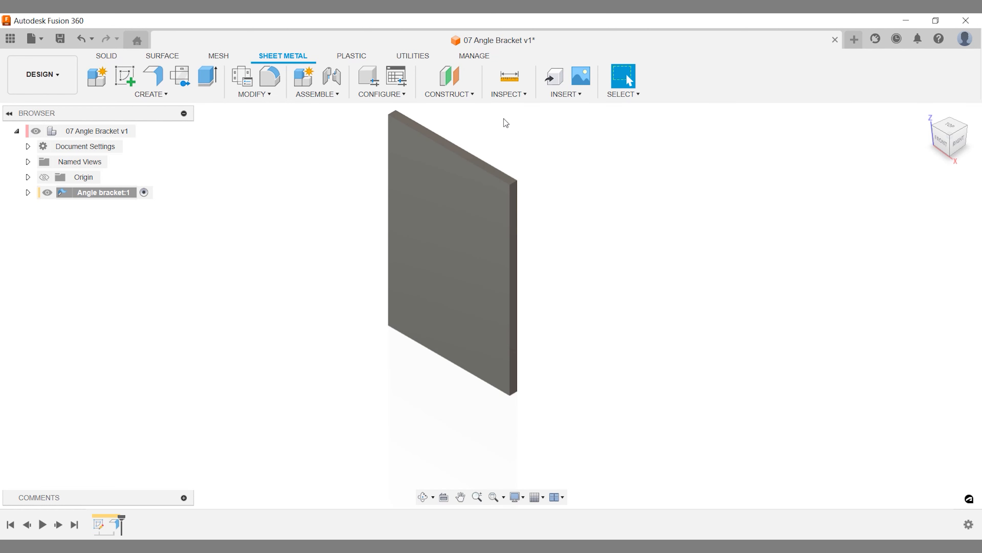
Measure the plate's thickness between its two vertical side edges
{"action": "left_click", "coordinate": [511, 80]}
{"action": "left_click", "coordinate": [510, 228]}
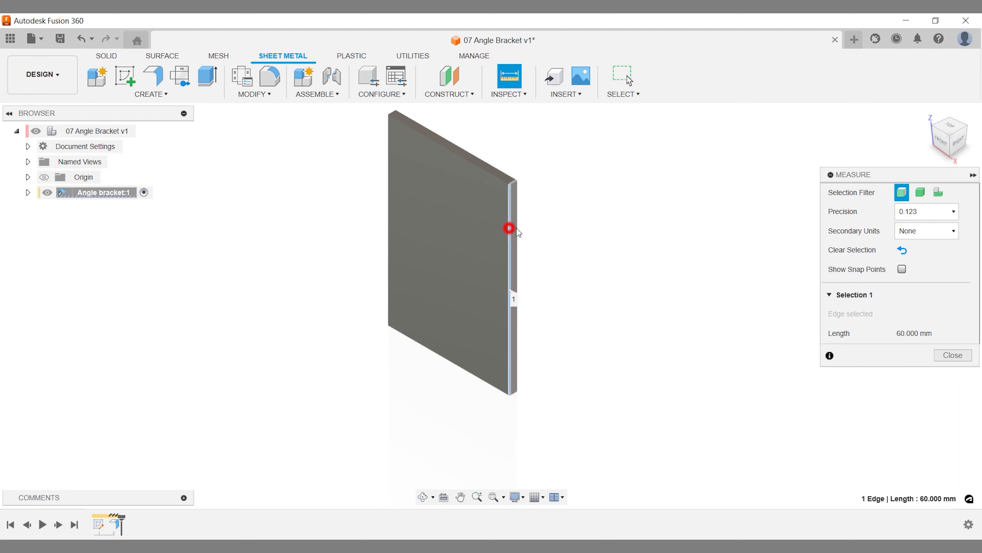
{"action": "left_click", "coordinate": [519, 227]}
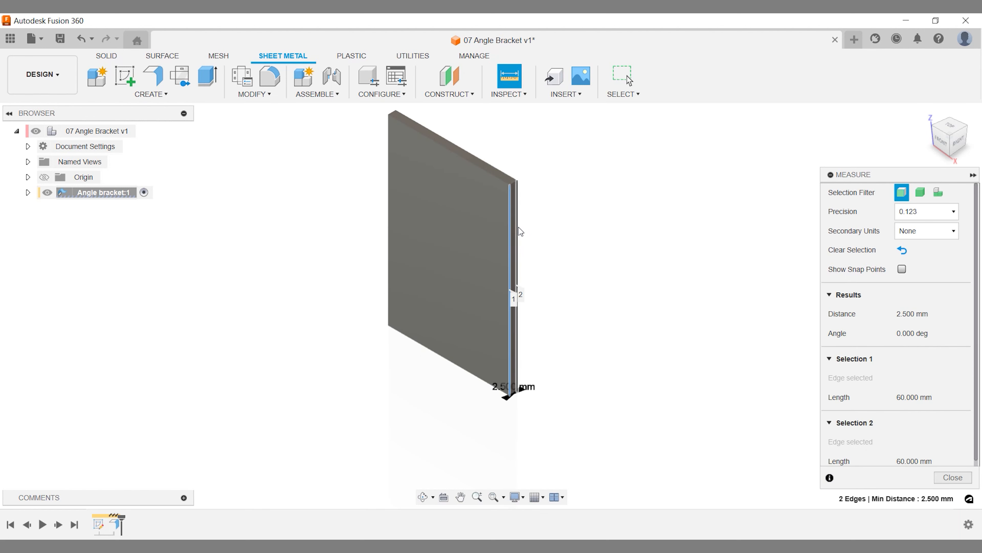
{"action": "key", "text": "Escape"}
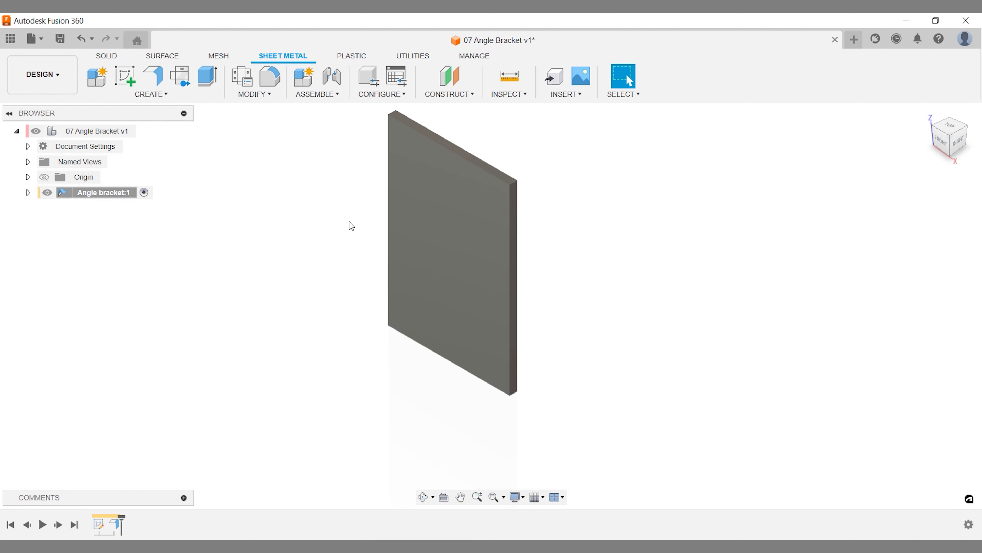
Inspect the sheet metal rule assigned to the Angle bracket component without switching it
{"action": "left_click", "coordinate": [28, 193]}
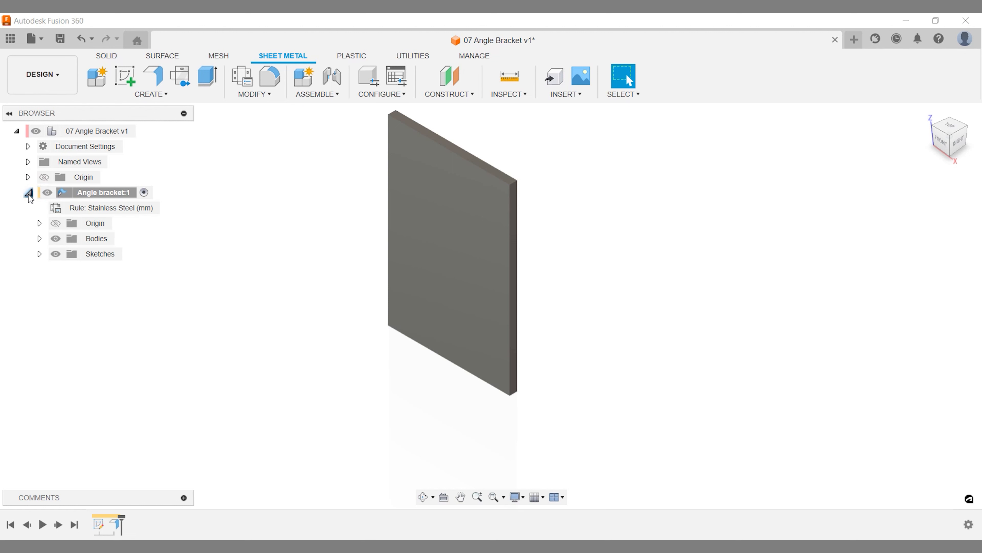
{"action": "left_click", "coordinate": [168, 210]}
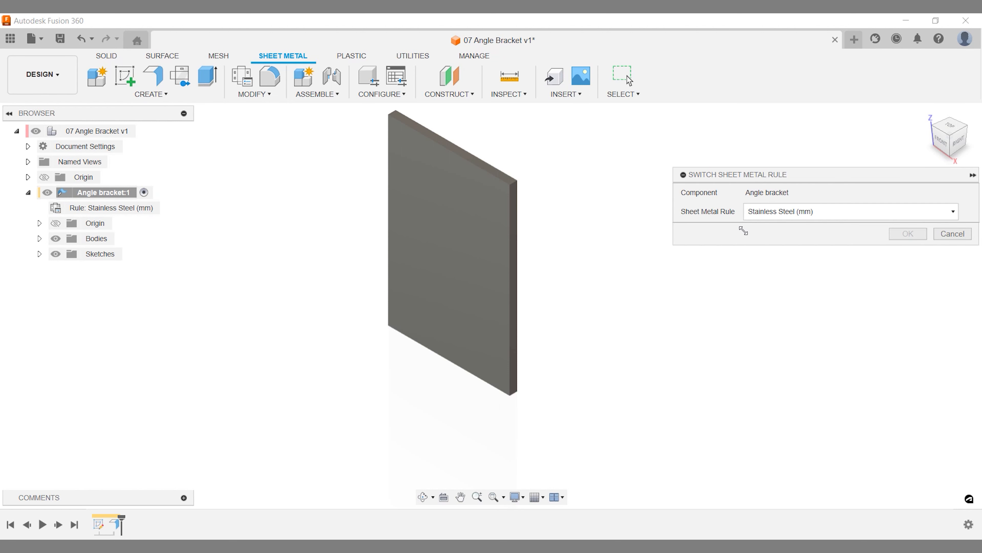
{"action": "left_click", "coordinate": [944, 234]}
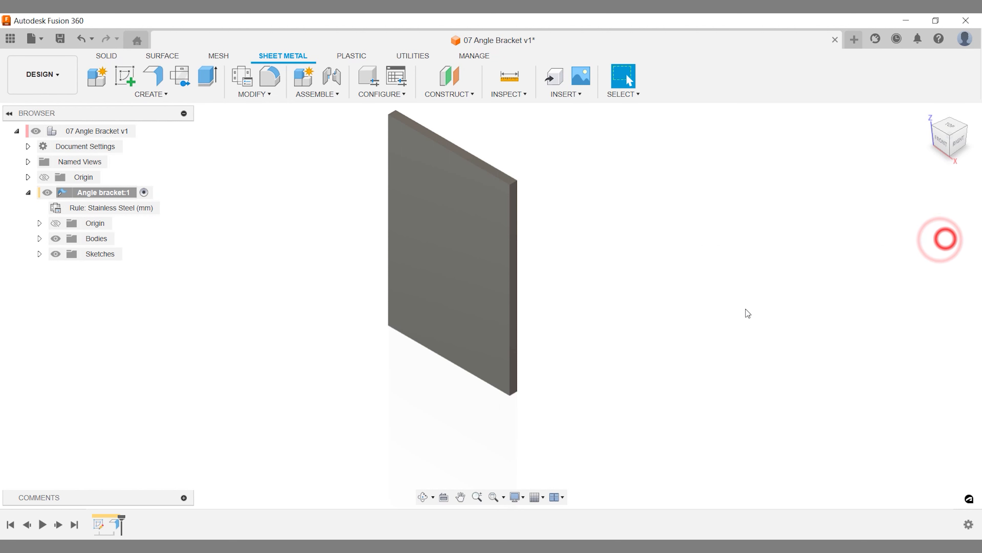
Add an edge flange along the full lower front edge of the plate with a height of 60 mm
{"action": "middle_click_drag", "start_coordinate": [693, 324], "coordinate": [713, 337]}
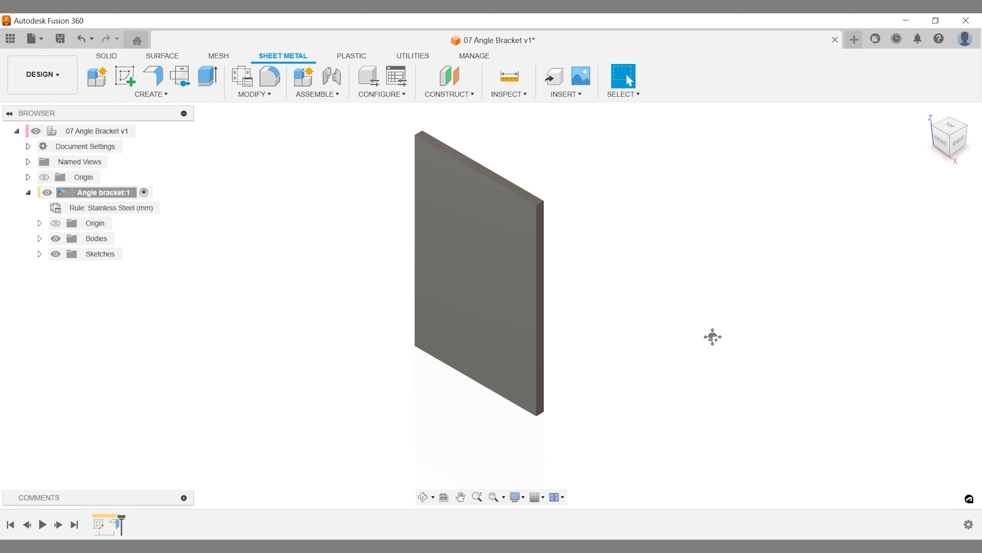
{"action": "key", "text": "s"}
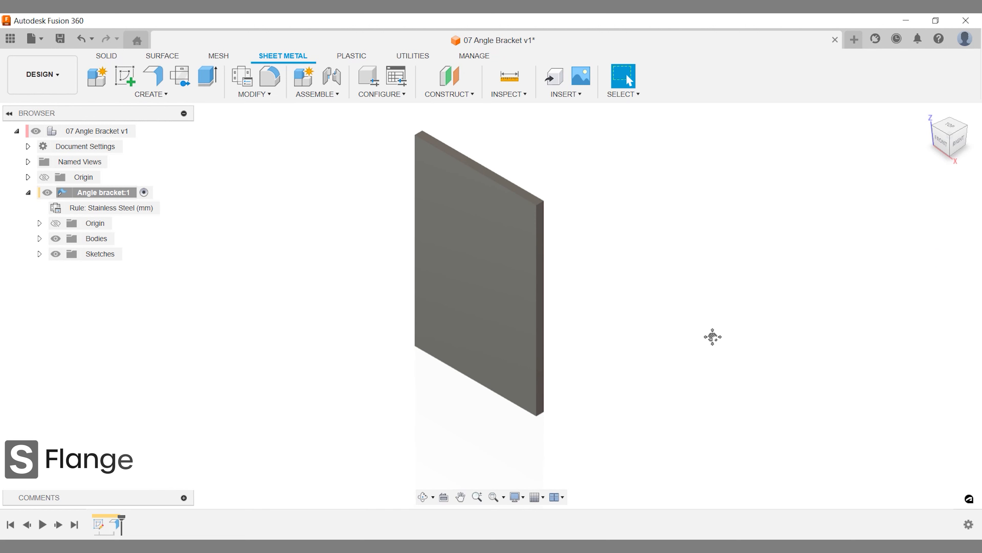
{"action": "type", "text": "flan"}
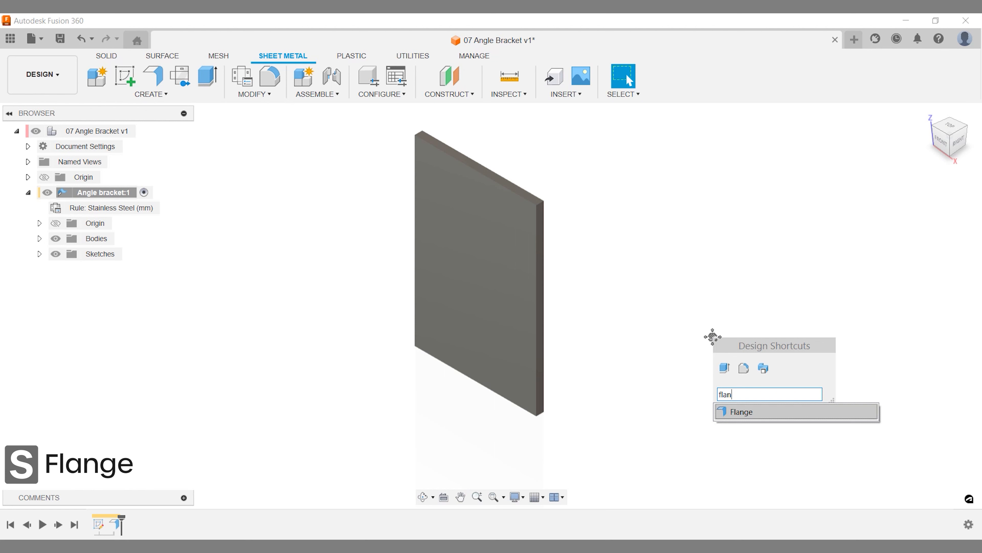
{"action": "key", "text": "Return"}
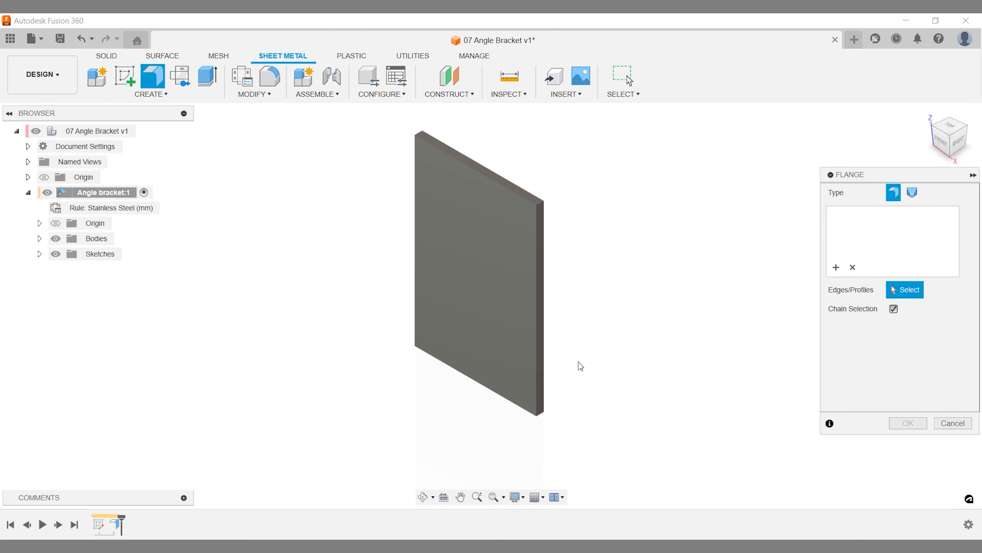
{"action": "left_click", "coordinate": [475, 383]}
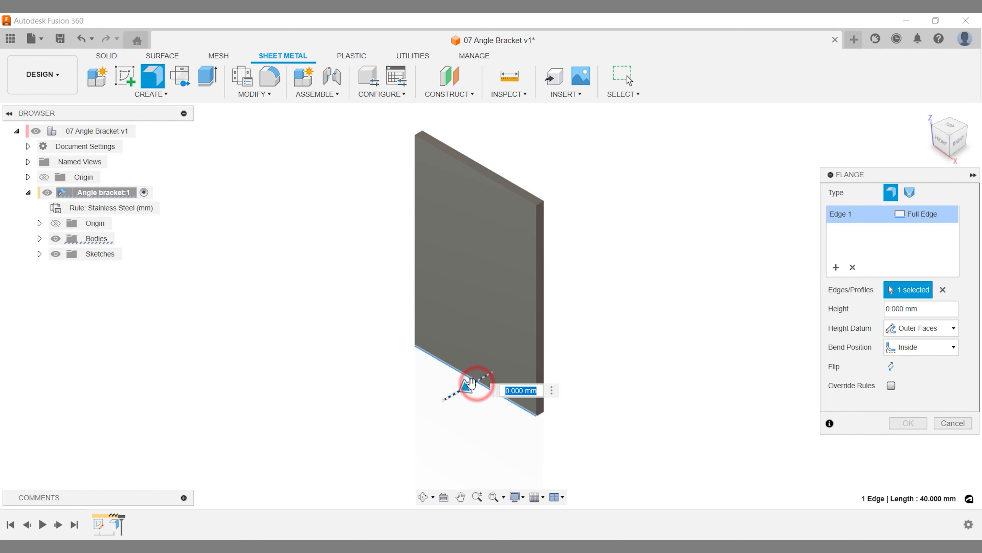
{"action": "left_click_drag", "start_coordinate": [470, 383], "coordinate": [424, 405]}
{"action": "type", "text": "60"}
{"action": "middle_click_drag", "start_coordinate": [582, 419], "coordinate": [649, 370]}
{"action": "scroll", "coordinate": [696, 349], "scroll_direction": "down", "scroll_amount": 3}
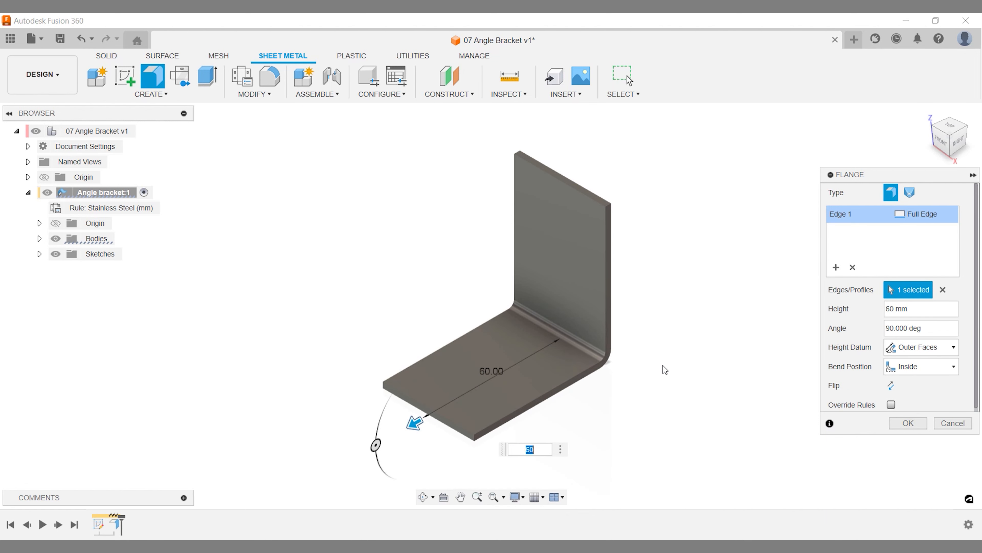
Try the Inner Faces height datum for the edge flange and return it to Outer Faces
{"action": "left_click", "coordinate": [929, 347]}
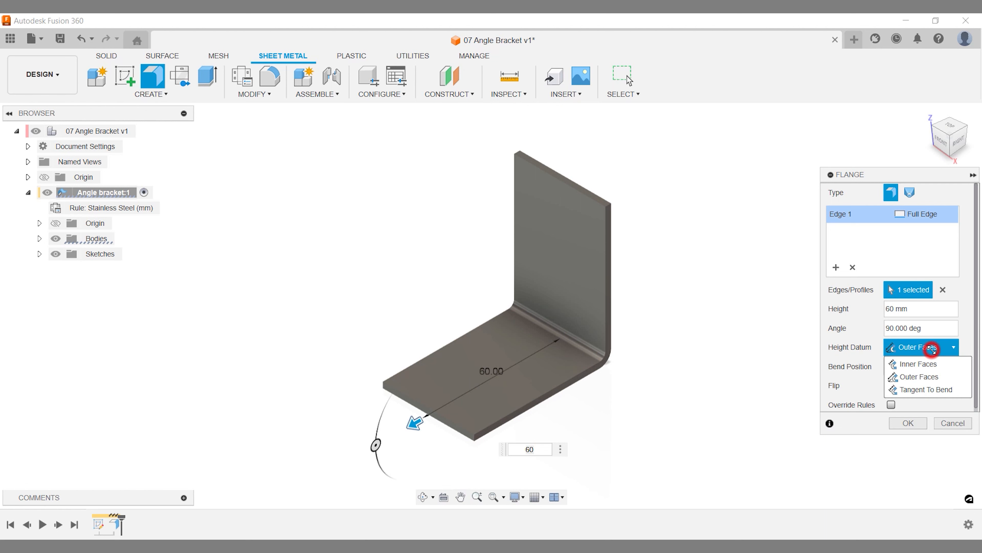
{"action": "left_click", "coordinate": [933, 363]}
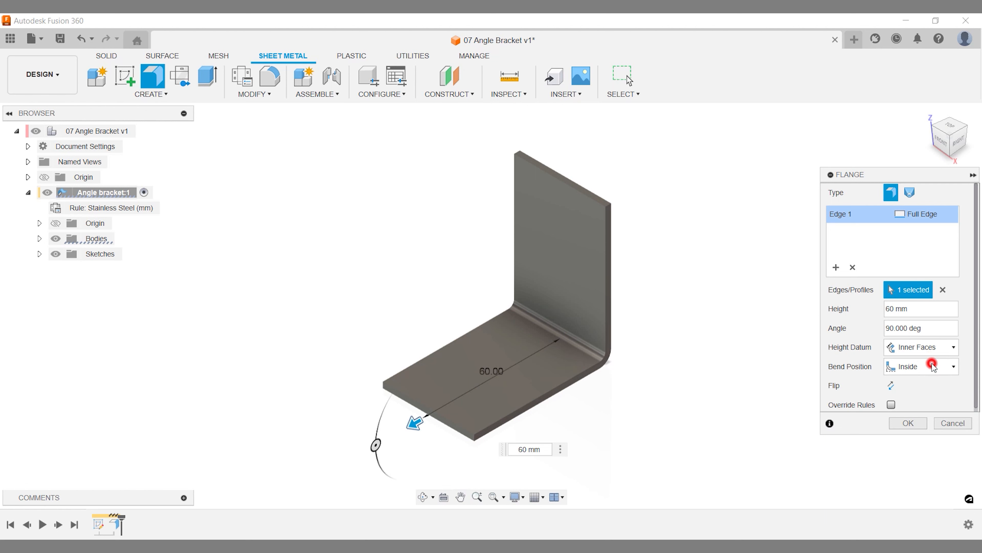
{"action": "left_click", "coordinate": [935, 350]}
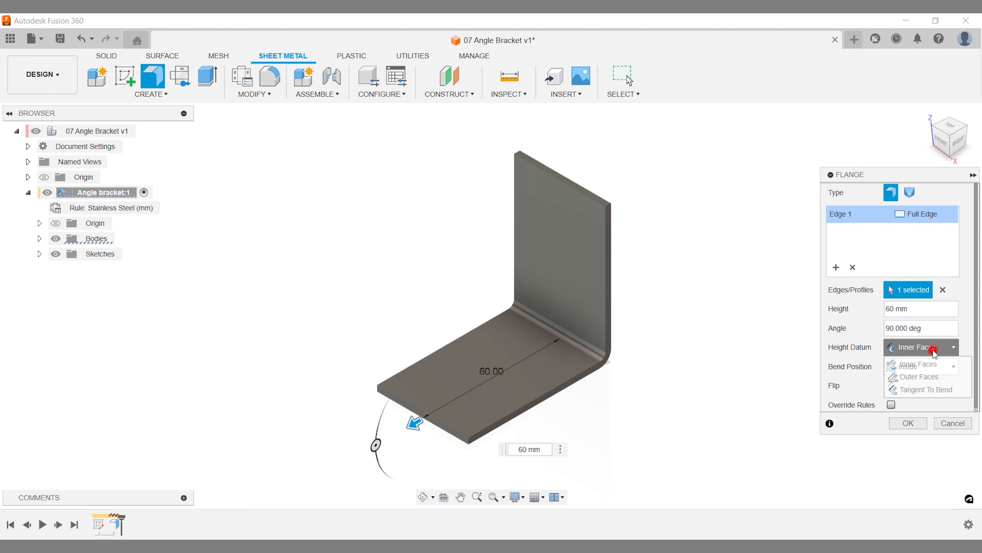
{"action": "left_click", "coordinate": [932, 376]}
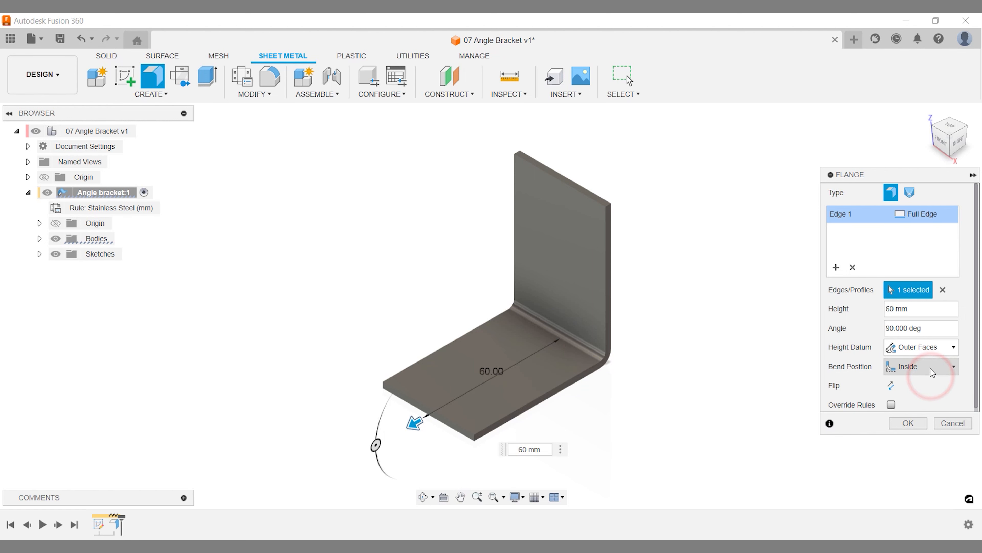
Try the Outside bend position, set it back to Inside, and create the edge flange
{"action": "left_click", "coordinate": [930, 368]}
{"action": "left_click", "coordinate": [929, 395]}
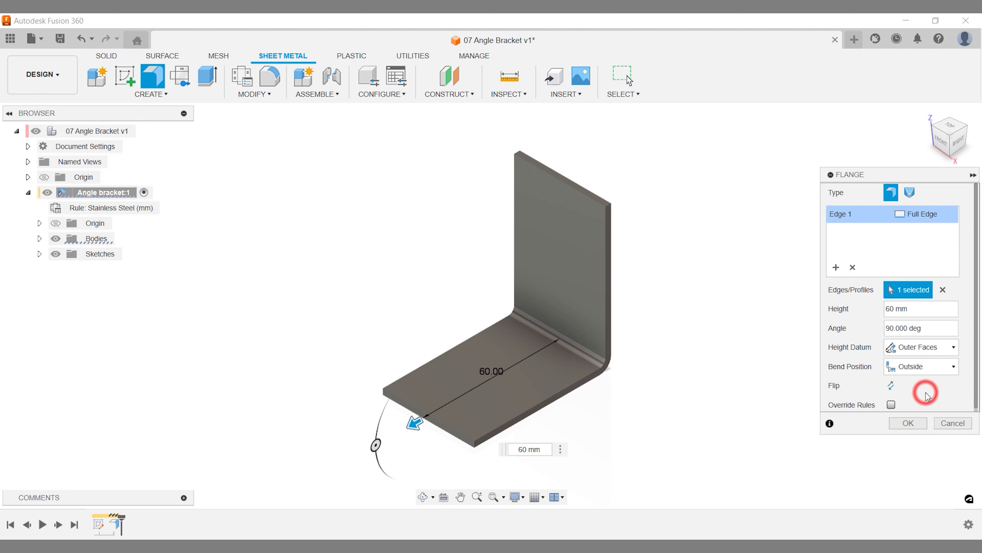
{"action": "left_click", "coordinate": [928, 367]}
{"action": "left_click", "coordinate": [926, 381]}
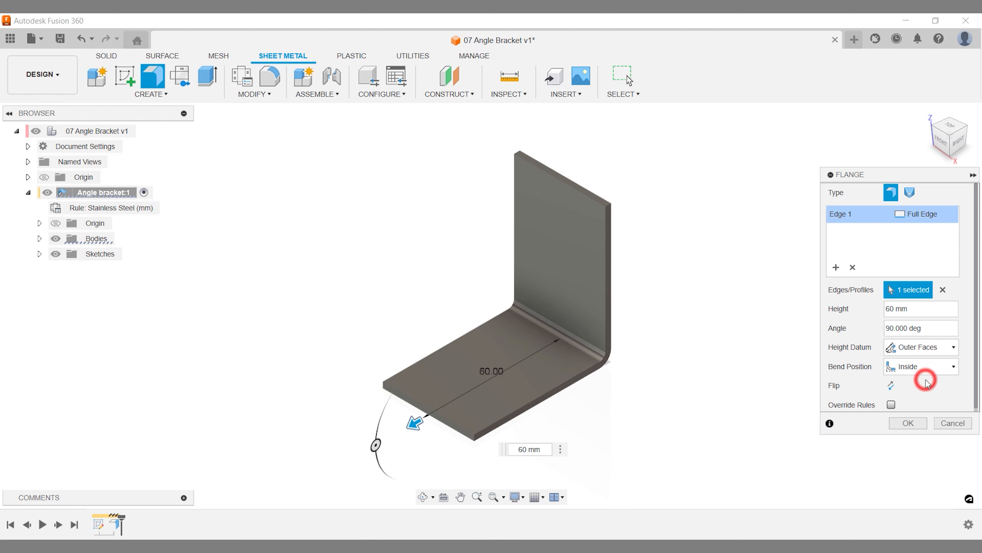
{"action": "left_click", "coordinate": [898, 423]}
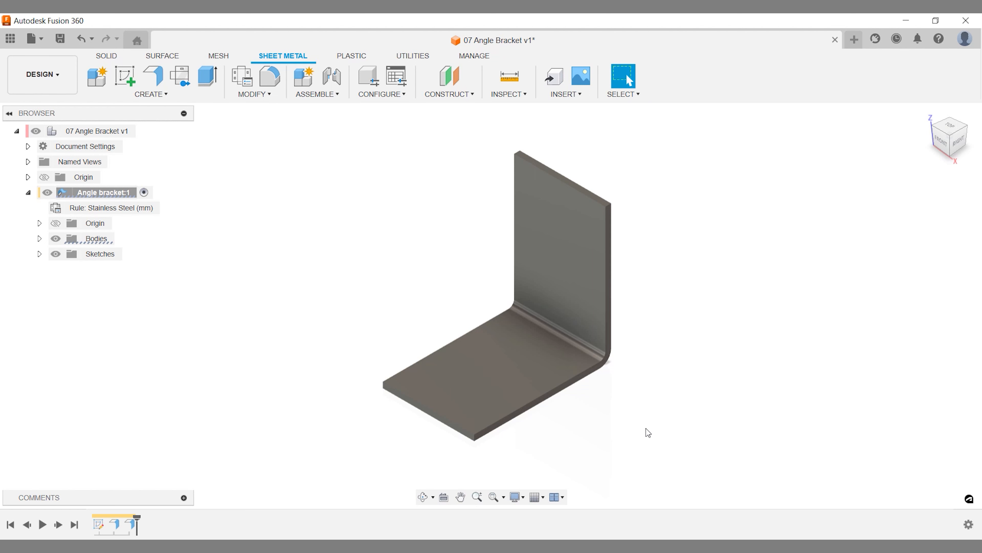
Measure the vertical flange's flat height from the inner bend edge to its upper edge
{"action": "scroll", "coordinate": [606, 429], "scroll_direction": "up", "scroll_amount": 3}
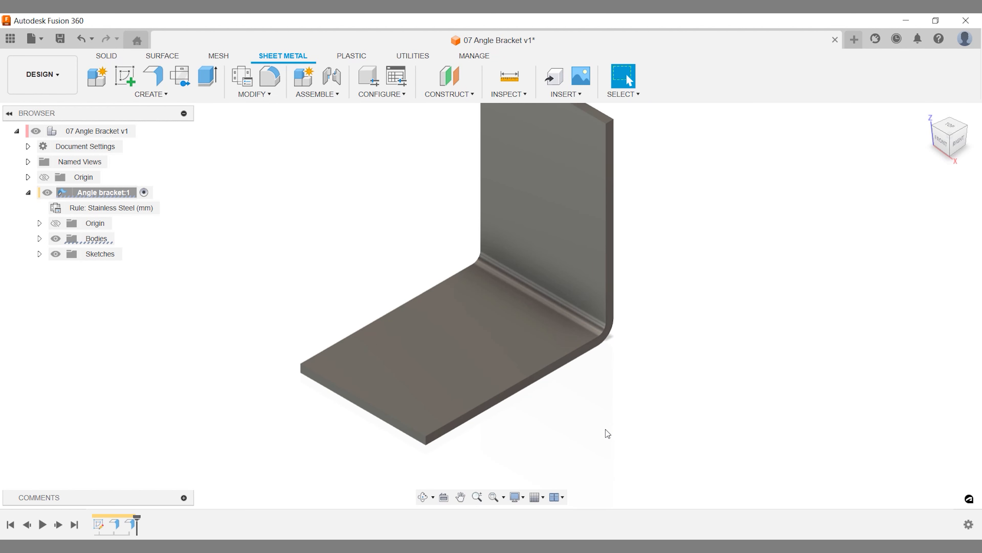
{"action": "scroll", "coordinate": [606, 430], "scroll_direction": "down", "scroll_amount": 2}
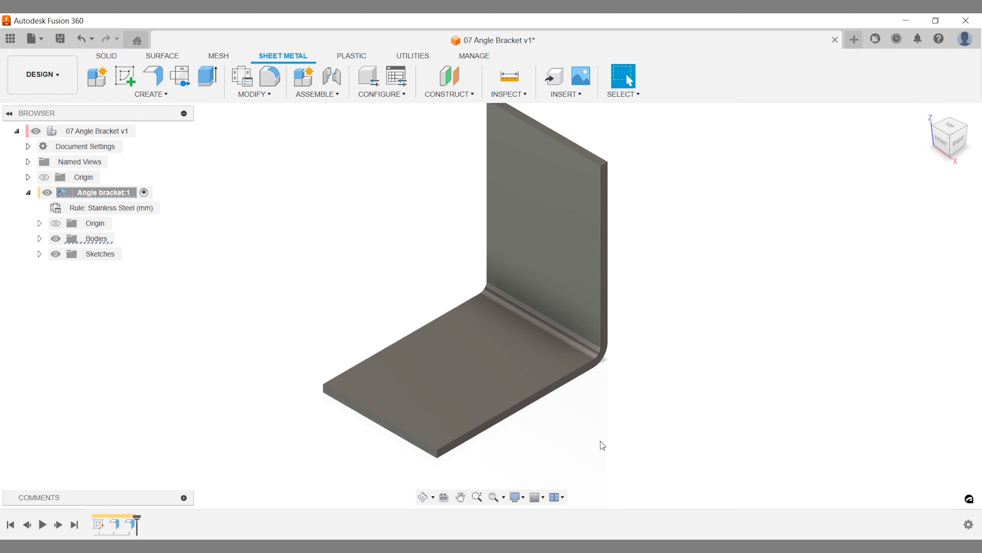
{"action": "left_click", "coordinate": [510, 77]}
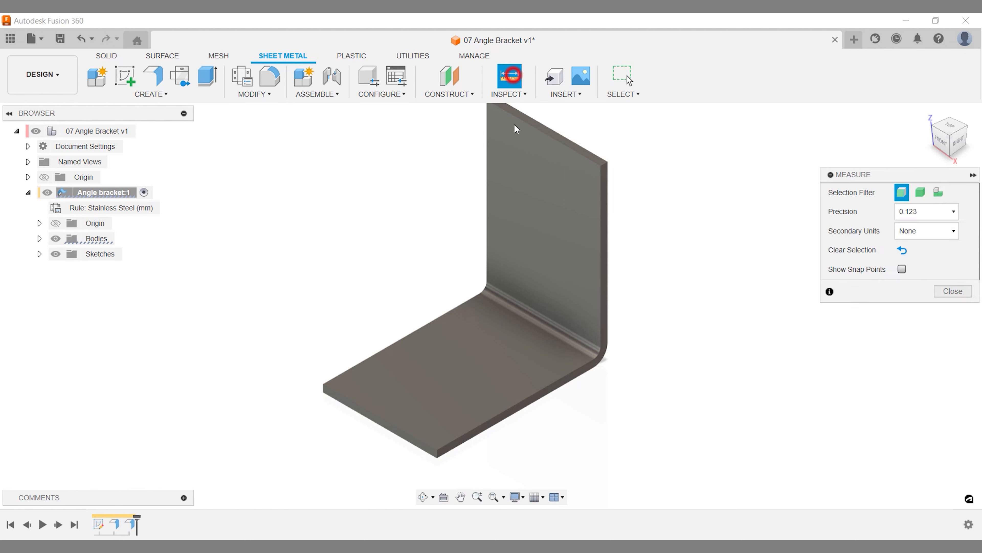
{"action": "left_click", "coordinate": [541, 311]}
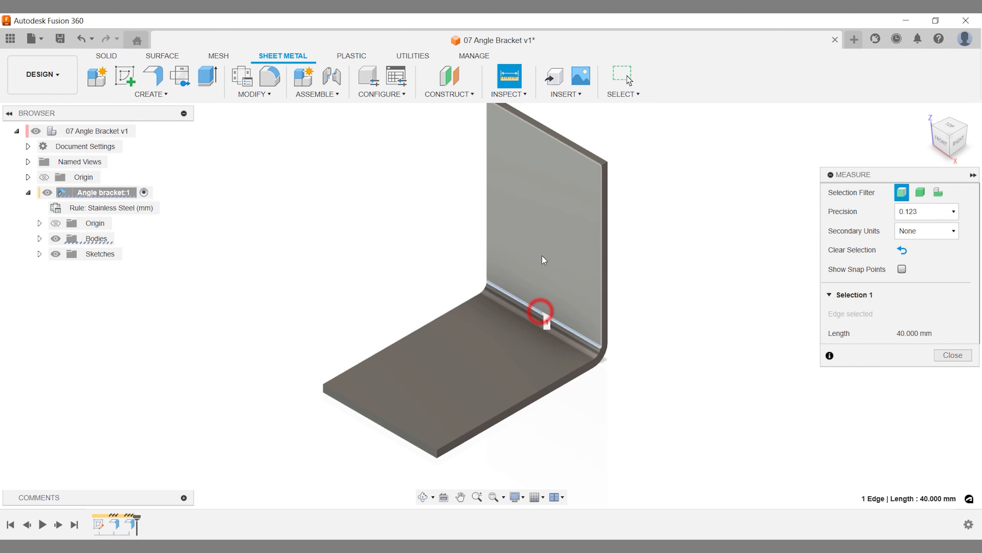
{"action": "left_click", "coordinate": [560, 142]}
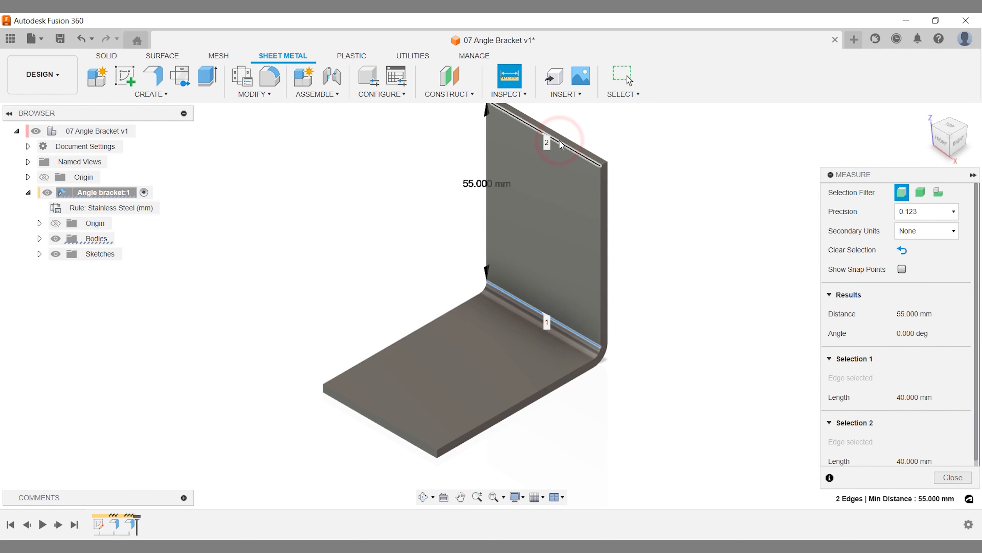
{"action": "key", "text": "Escape"}
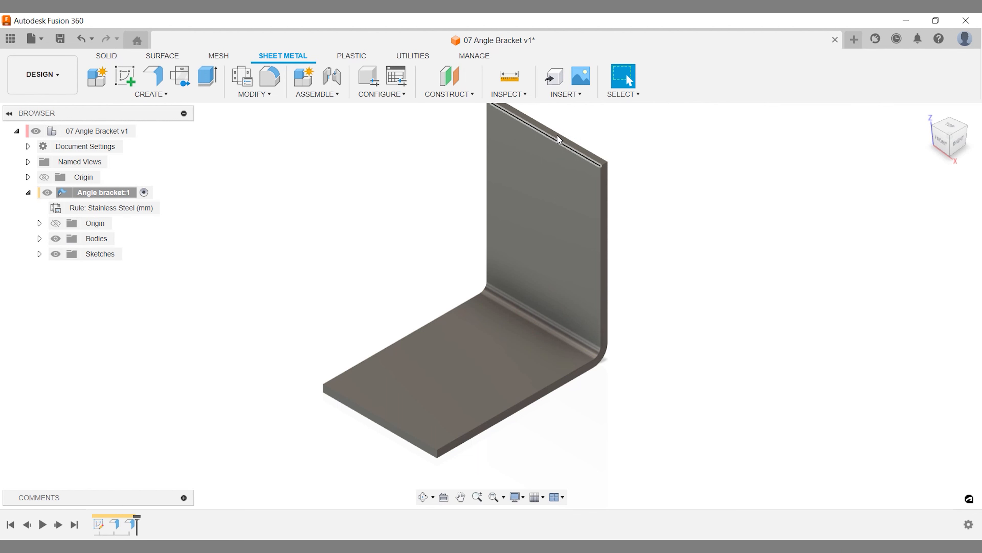
Measure the horizontal flange's flat length from the inner bend edge to its front edge
{"action": "left_click", "coordinate": [509, 76]}
{"action": "left_click", "coordinate": [533, 325]}
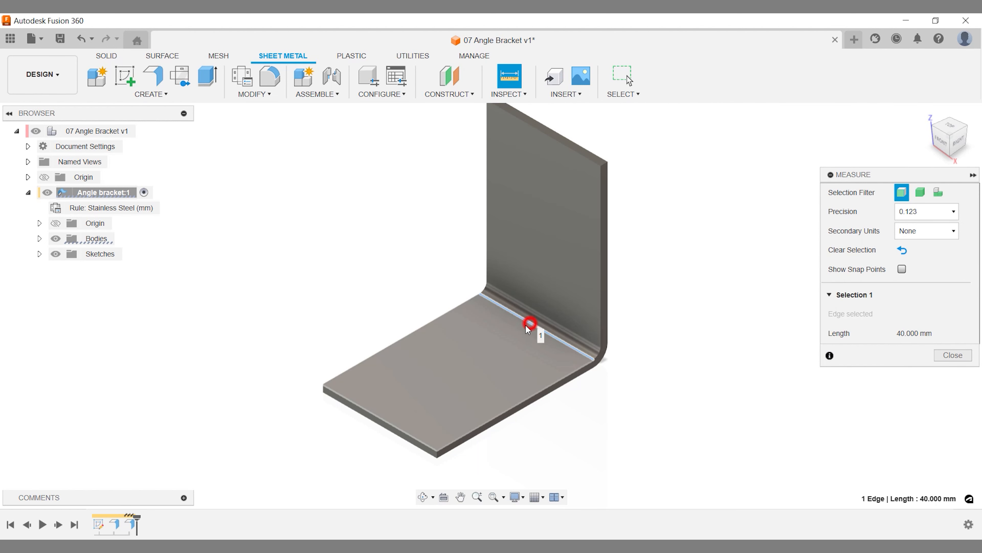
{"action": "left_click", "coordinate": [383, 419]}
{"action": "key", "text": "Escape"}
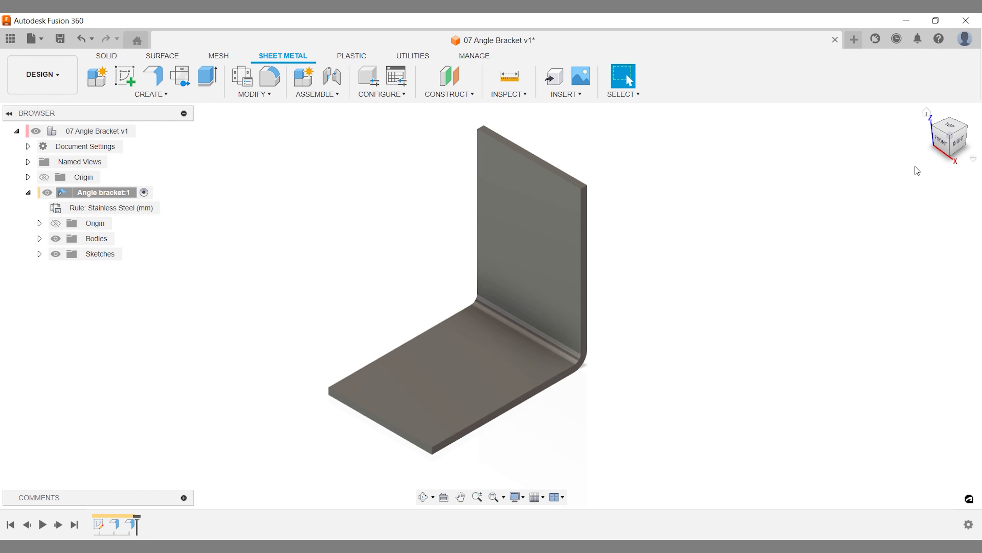
Unfold all bends of the bracket, keeping the horizontal flange's top face stationary
{"action": "left_click", "coordinate": [933, 136]}
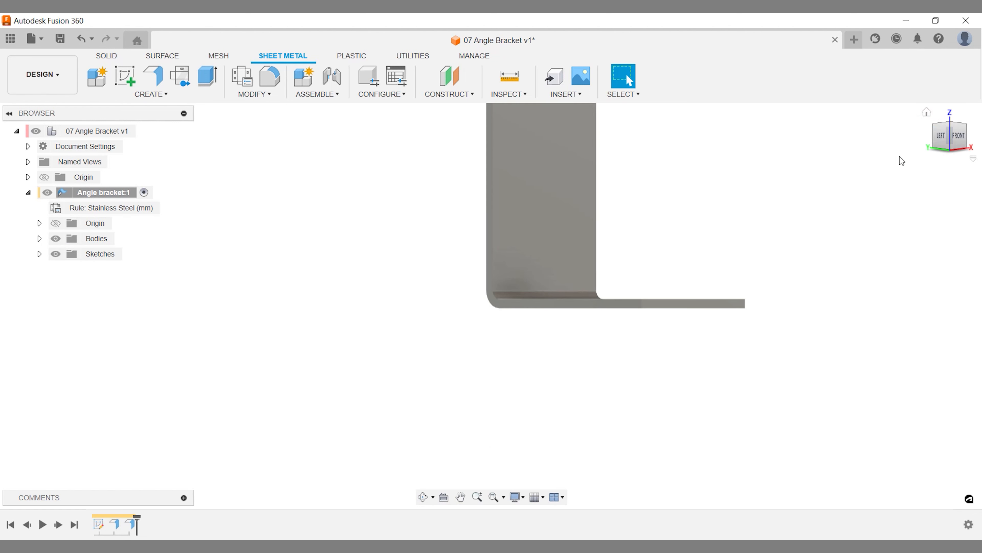
{"action": "left_click", "coordinate": [929, 114]}
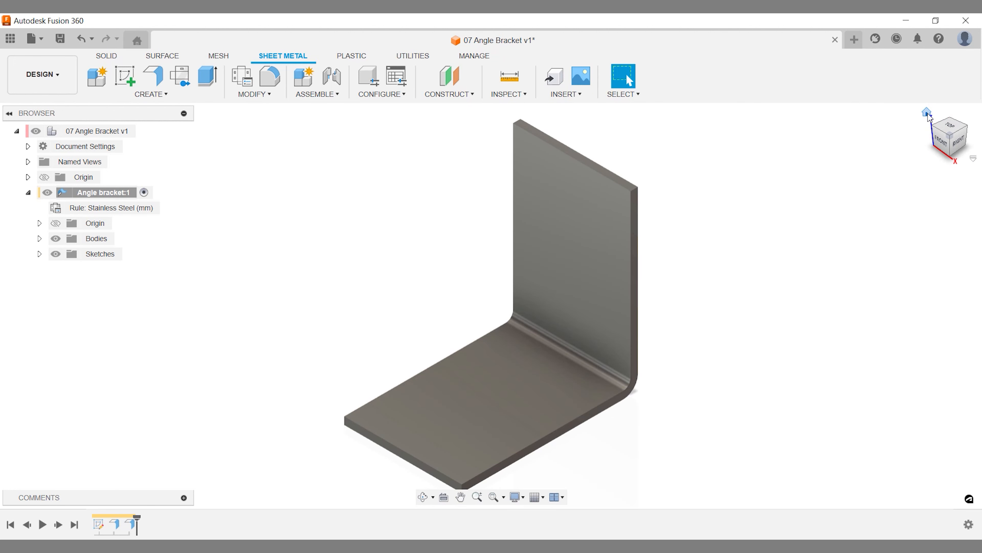
{"action": "middle_click_drag", "start_coordinate": [811, 173], "coordinate": [816, 165]}
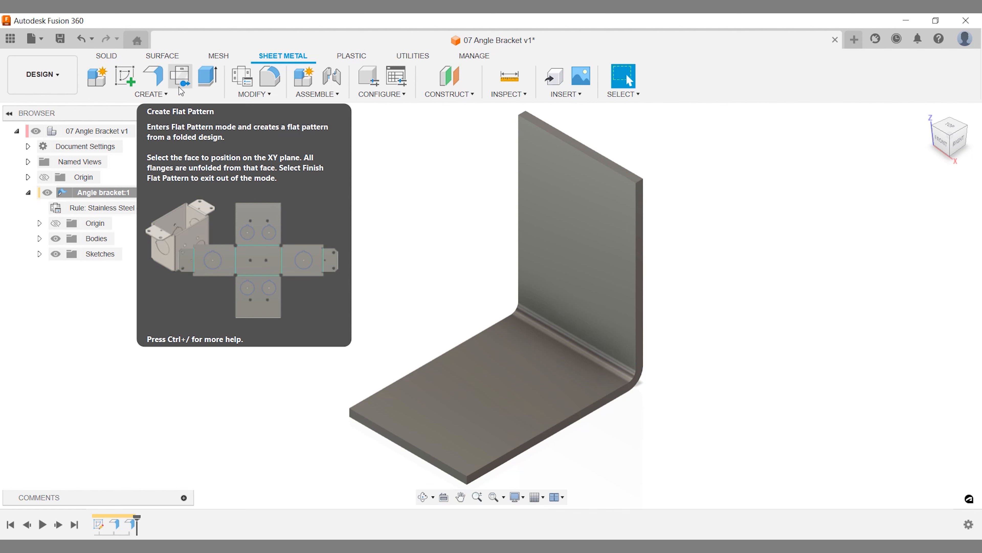
{"action": "left_click", "coordinate": [233, 95]}
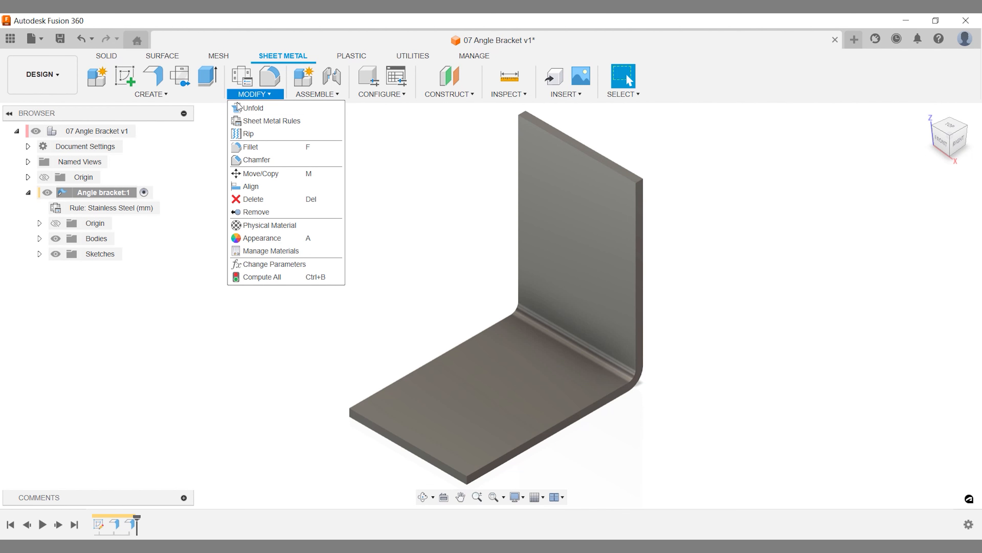
{"action": "left_click", "coordinate": [240, 108]}
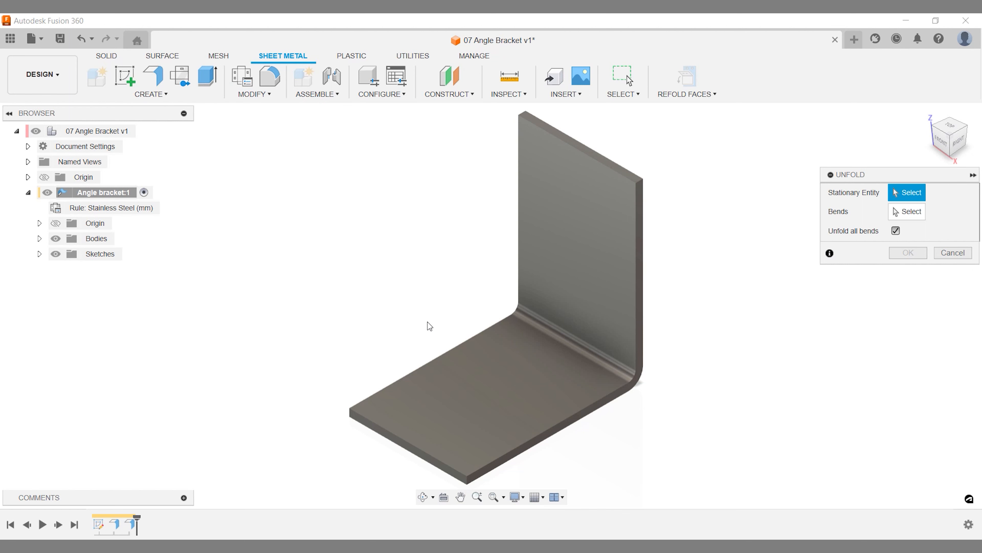
{"action": "left_click", "coordinate": [471, 366]}
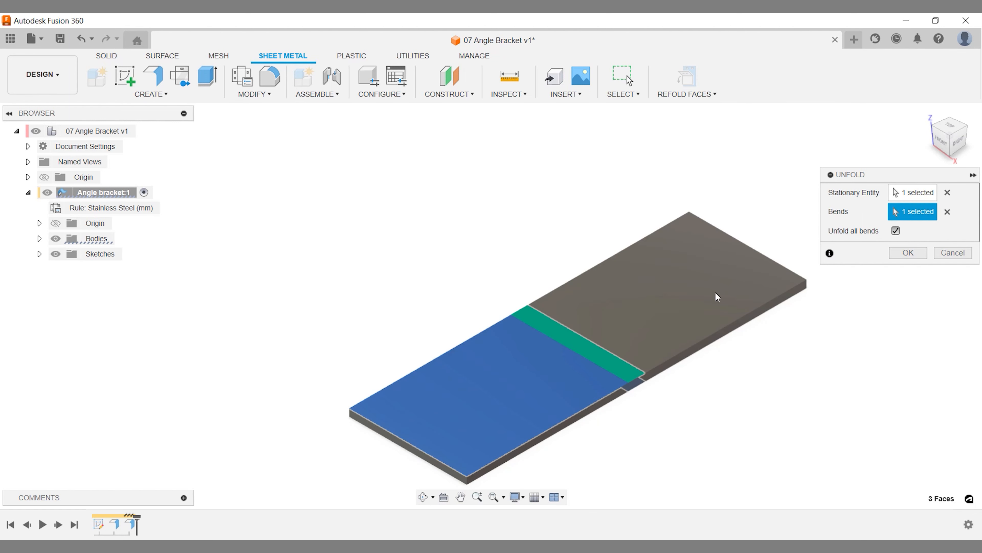
{"action": "left_click", "coordinate": [908, 256]}
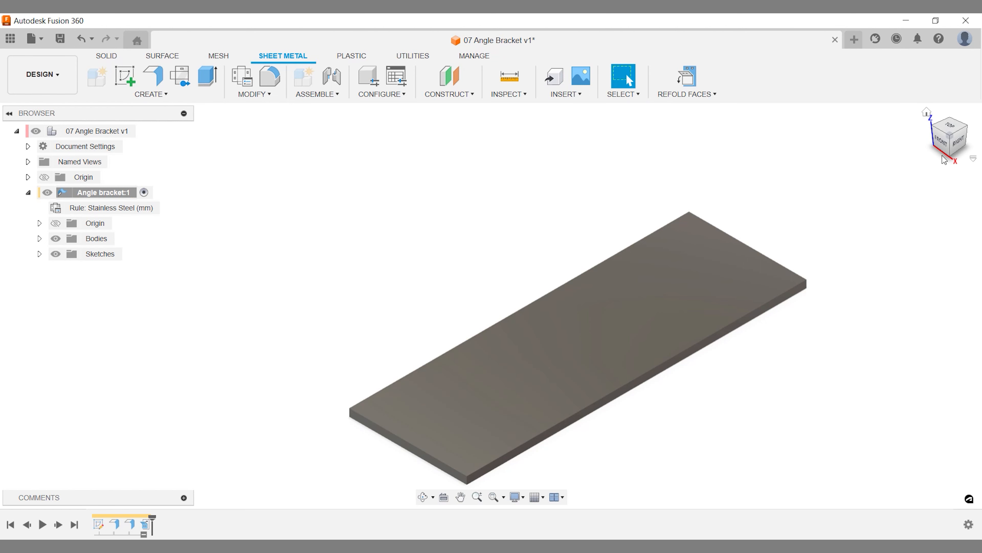
Measure the unfolded plate's overall length between its two short end edges, seen from the top
{"action": "left_click", "coordinate": [950, 128]}
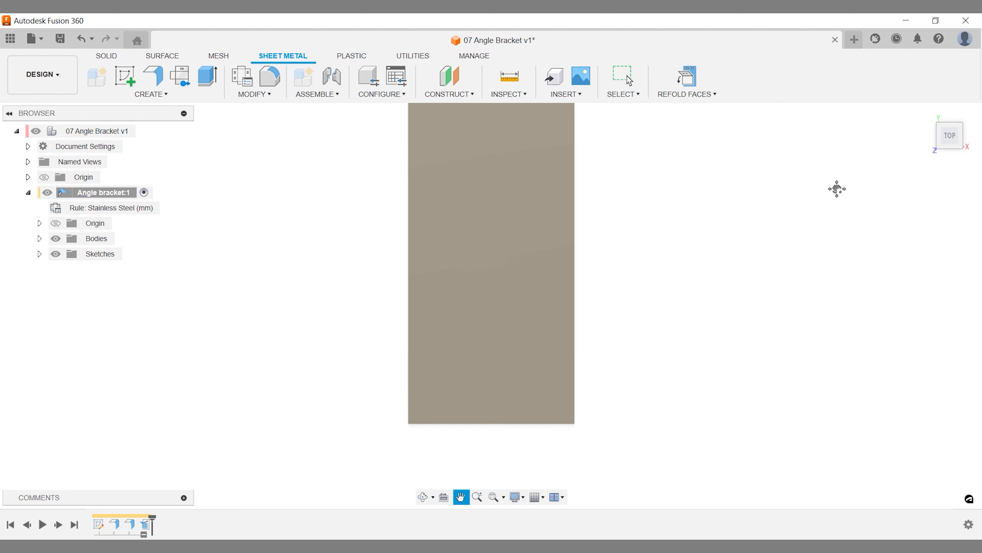
{"action": "scroll", "coordinate": [738, 304], "scroll_direction": "down", "scroll_amount": 4}
{"action": "middle_click_drag", "start_coordinate": [736, 302], "coordinate": [650, 294]}
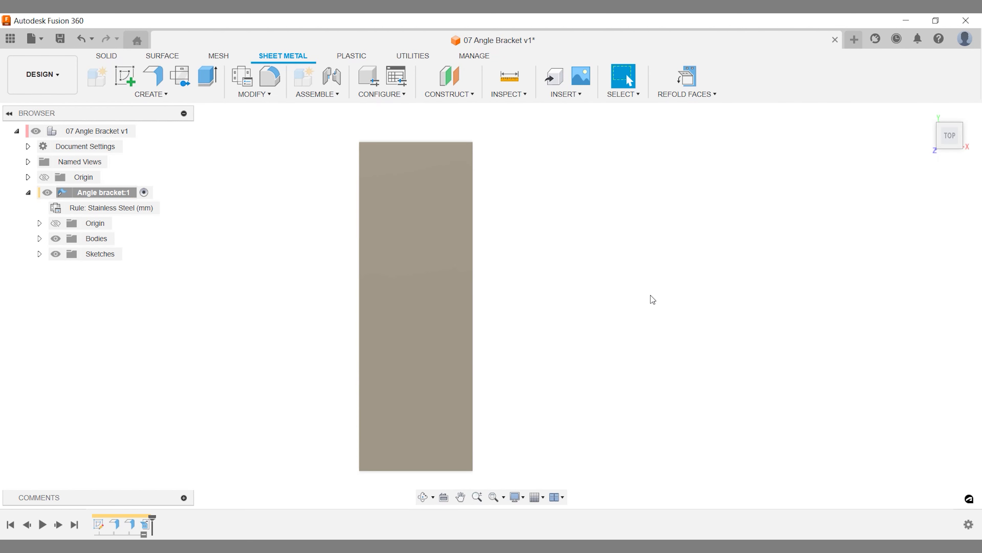
{"action": "left_click", "coordinate": [507, 78]}
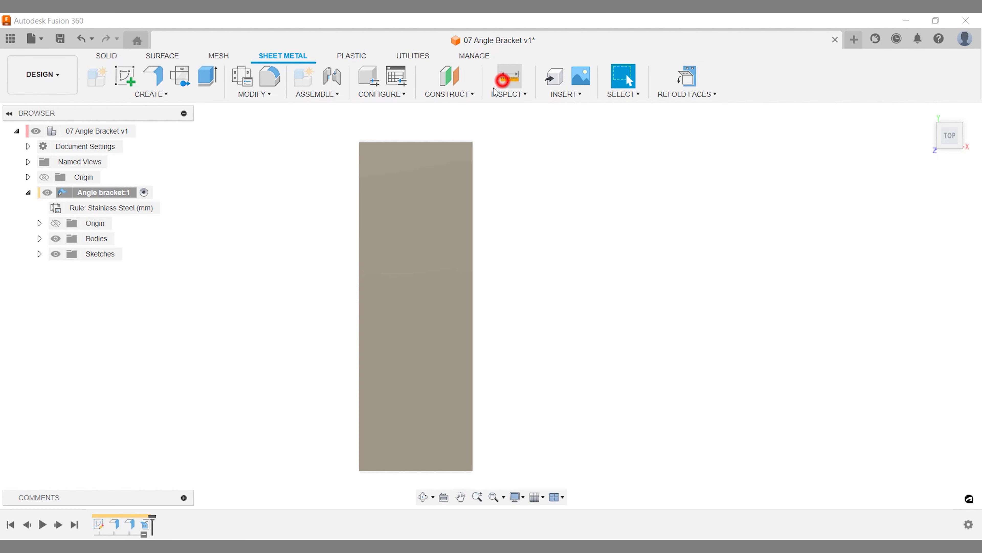
{"action": "left_click", "coordinate": [437, 142]}
{"action": "left_click", "coordinate": [456, 470]}
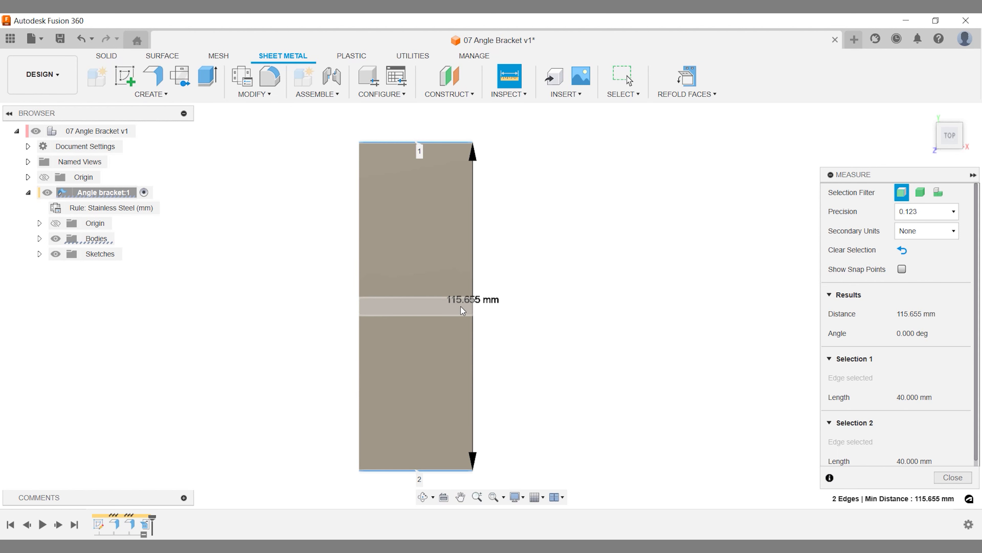
{"action": "key", "text": "Escape"}
Measure the flat length of both unfolded flanges, from each bend line to its outer short edge
{"action": "left_click", "coordinate": [508, 75]}
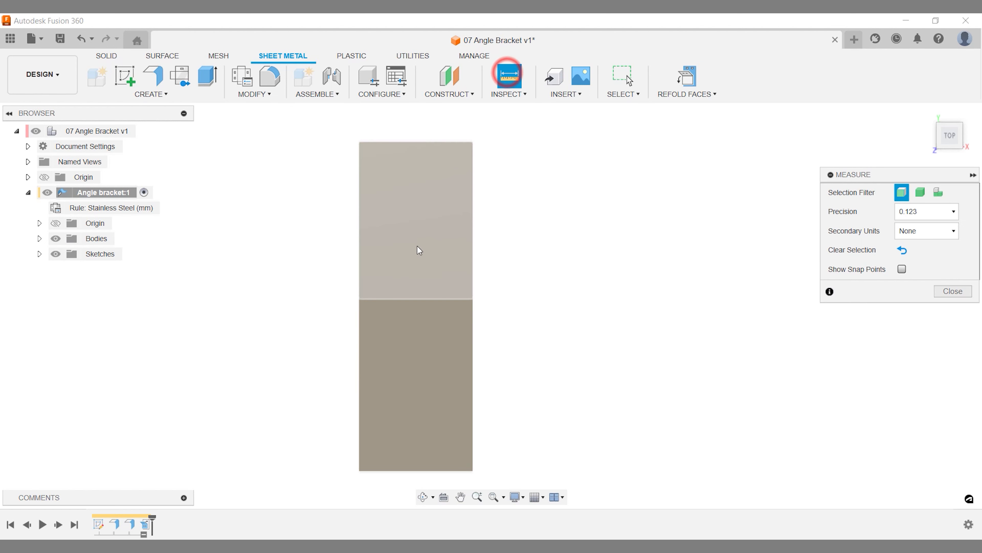
{"action": "left_click", "coordinate": [407, 299]}
{"action": "left_click", "coordinate": [408, 141]}
{"action": "left_click", "coordinate": [506, 74]}
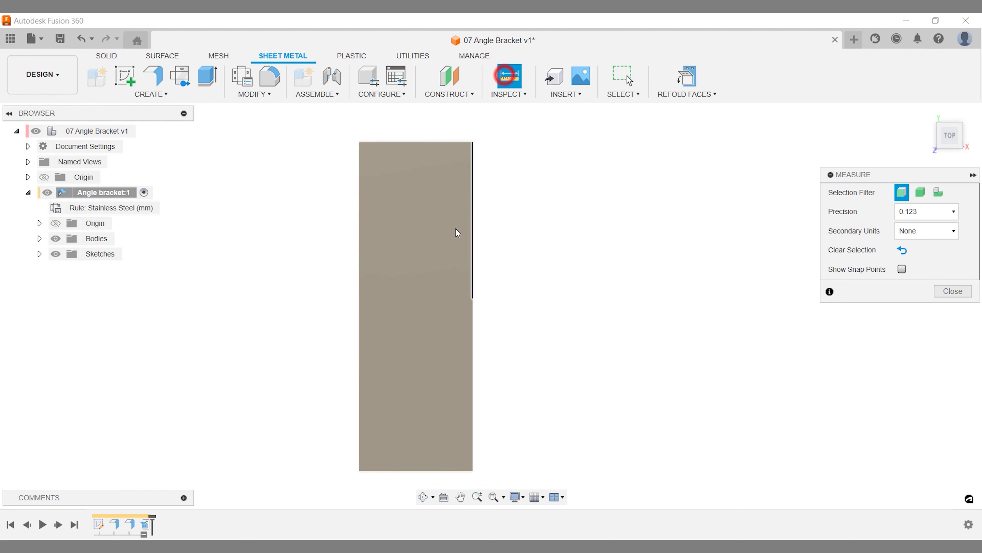
{"action": "left_click", "coordinate": [417, 315]}
{"action": "left_click", "coordinate": [391, 472]}
{"action": "key", "text": "Escape"}
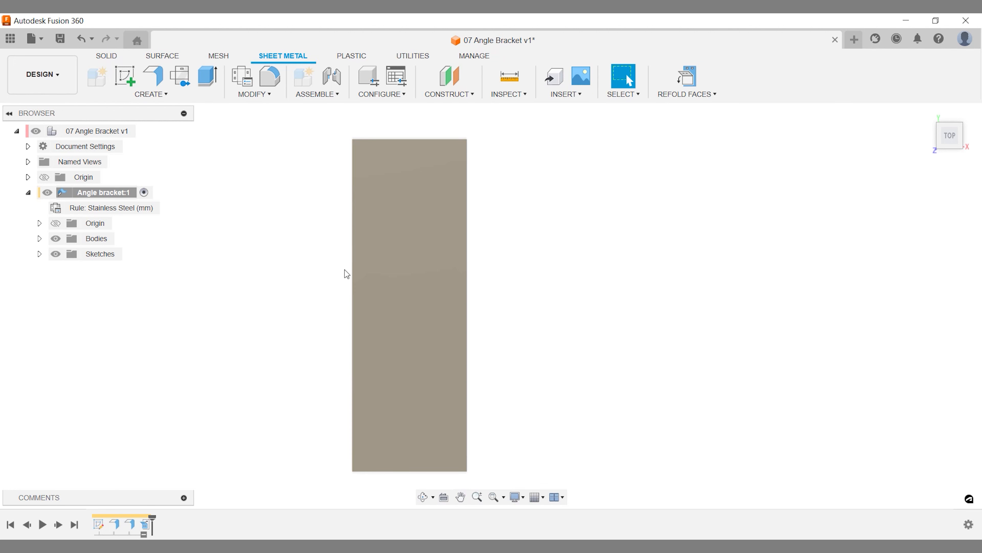
Start a new sketch on the unfolded plate's top face
{"action": "left_click", "coordinate": [124, 75]}
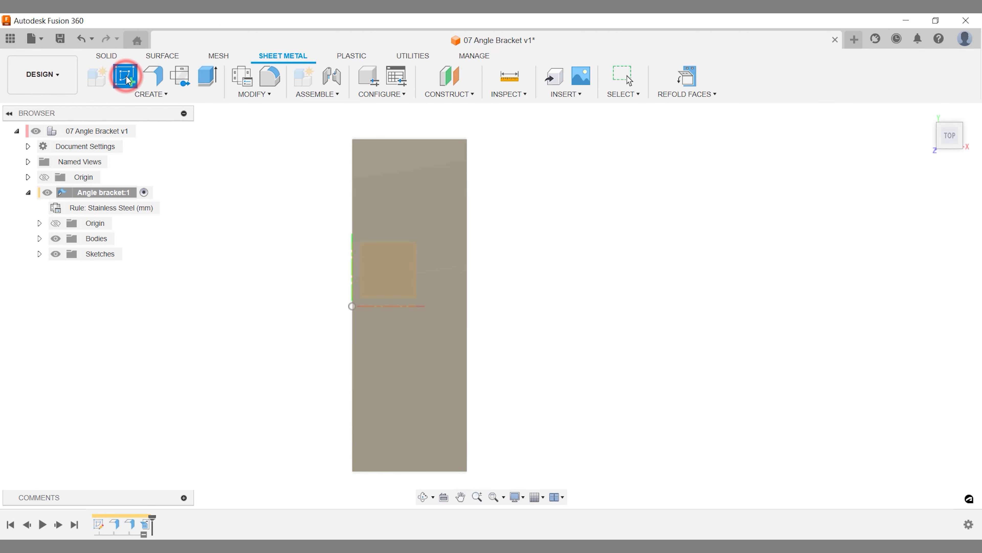
{"action": "left_click", "coordinate": [366, 187]}
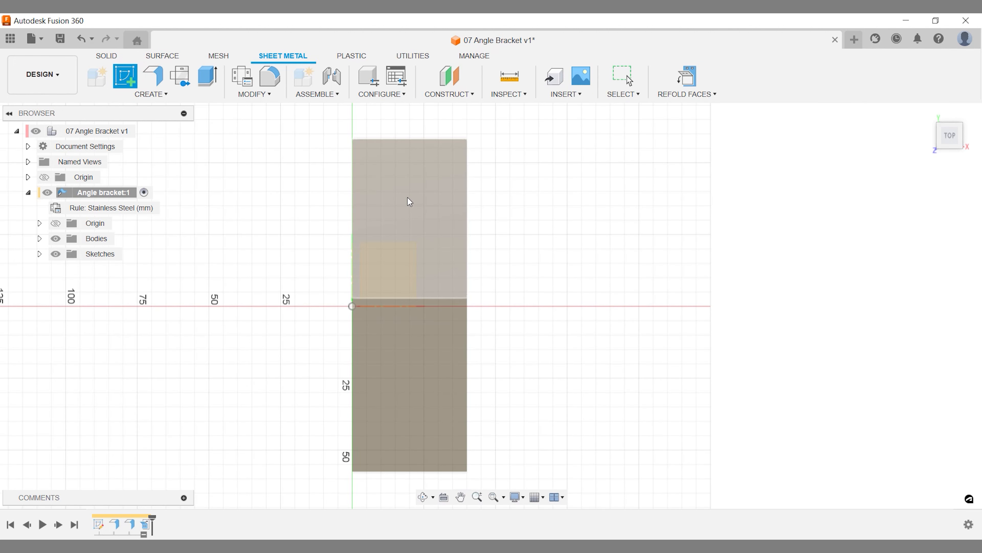
{"action": "left_click", "coordinate": [386, 278]}
{"action": "left_click", "coordinate": [395, 321]}
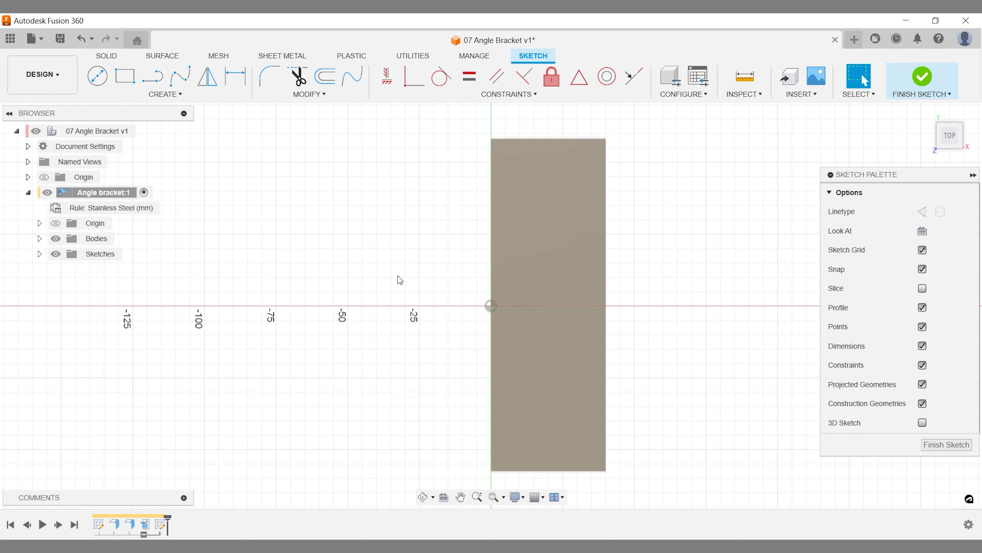
Project the four edges of the upper flange into the sketch with the Project command
{"action": "type", "text": "sproj"}
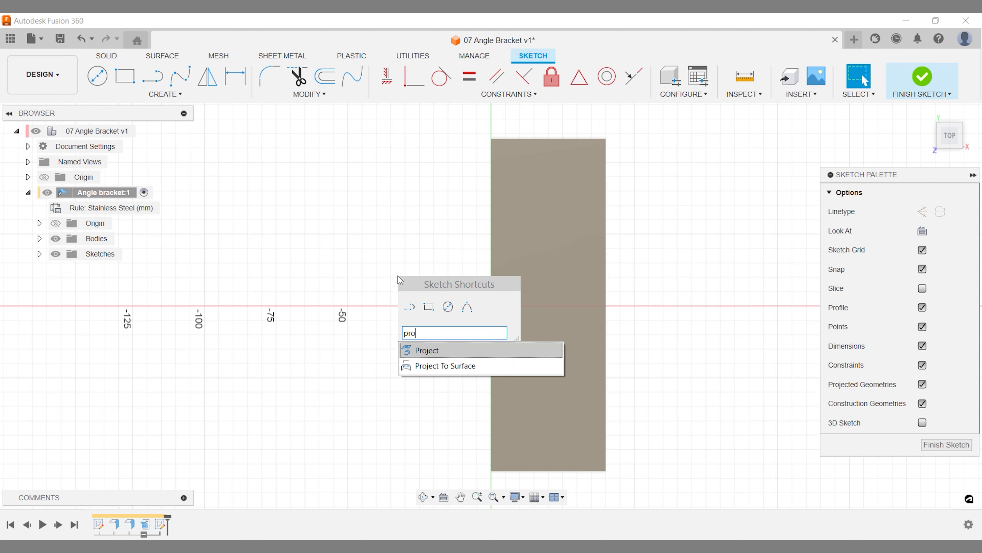
{"action": "key", "text": "Return"}
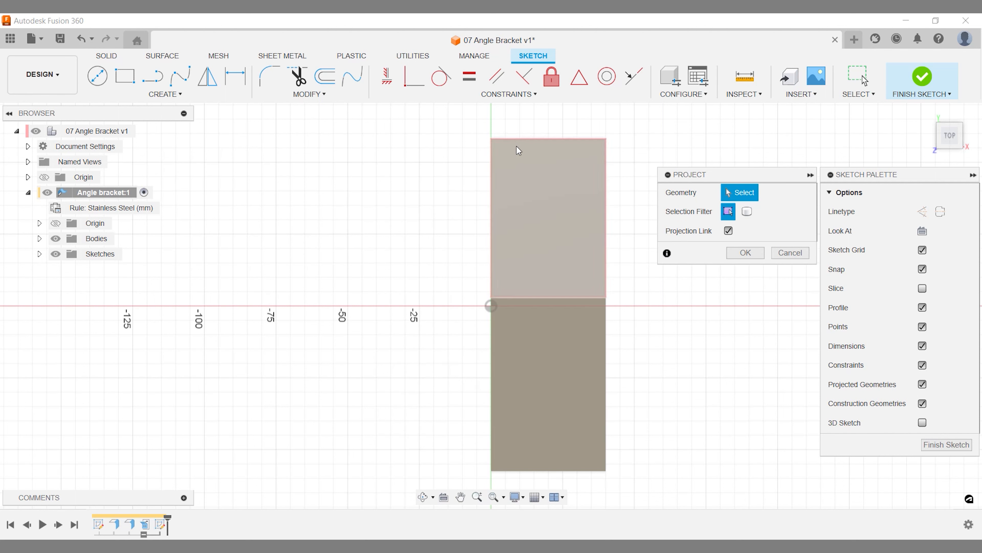
{"action": "left_click", "coordinate": [533, 140]}
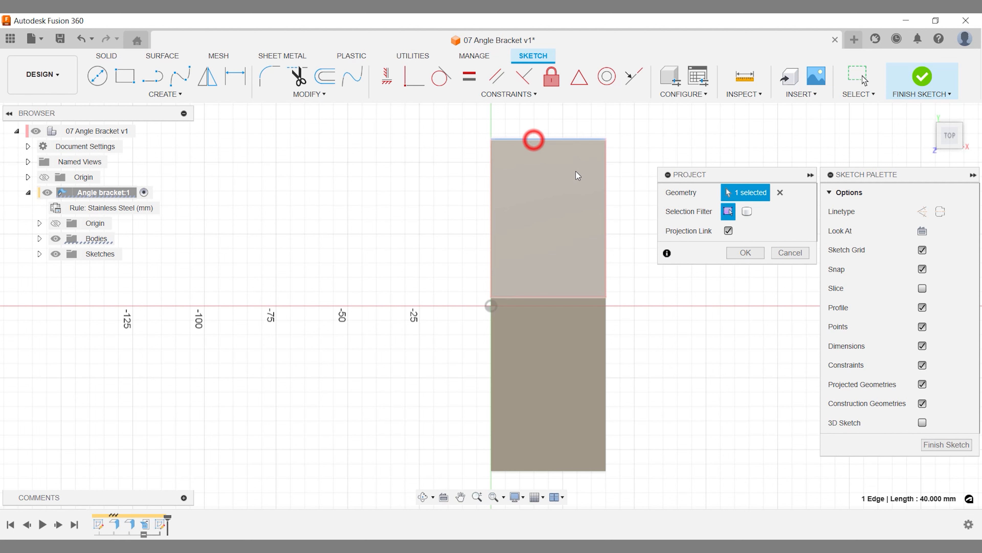
{"action": "left_click", "coordinate": [606, 202]}
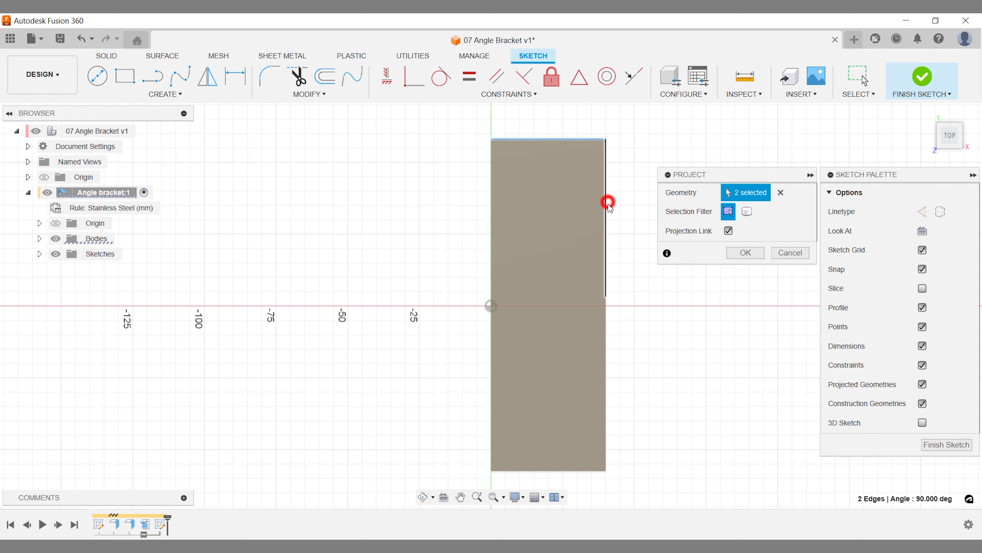
{"action": "left_click", "coordinate": [559, 296]}
{"action": "left_click", "coordinate": [490, 228]}
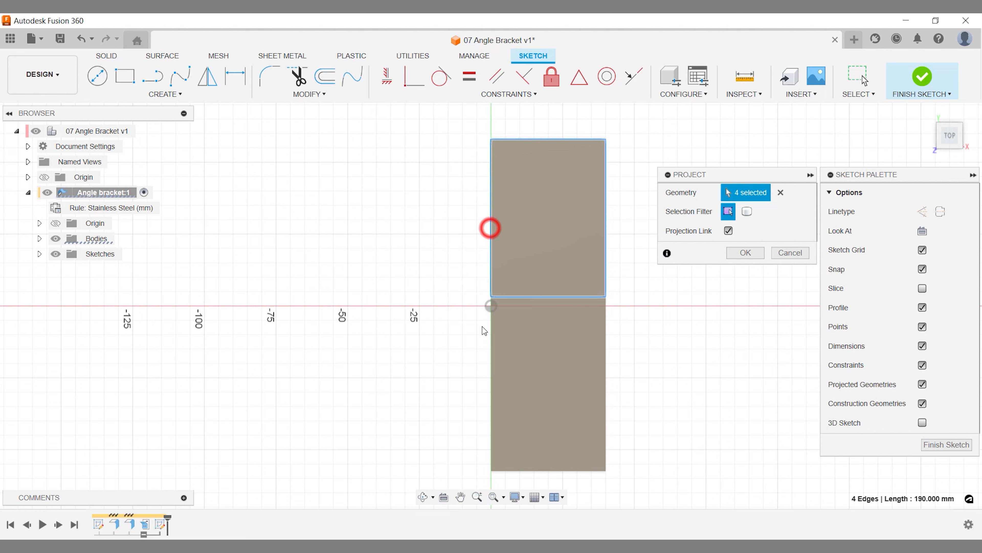
Add the lower flange's outline and the bend strip's remaining edges to the projection and finish it
{"action": "left_click", "coordinate": [491, 366]}
{"action": "left_click", "coordinate": [607, 421]}
{"action": "scroll", "coordinate": [604, 304], "scroll_direction": "up", "scroll_amount": 5}
{"action": "left_click", "coordinate": [600, 305]}
{"action": "left_click", "coordinate": [553, 331]}
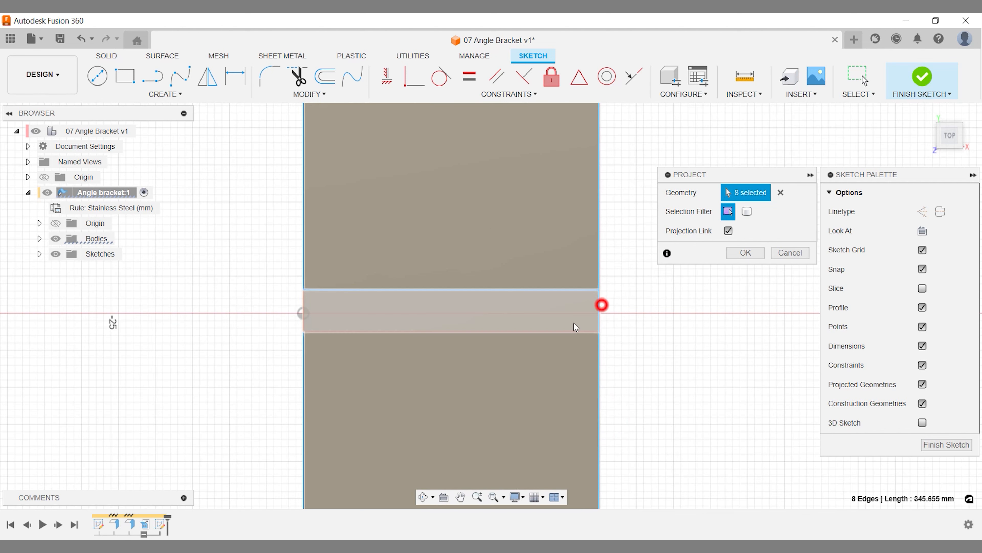
{"action": "left_click", "coordinate": [303, 300]}
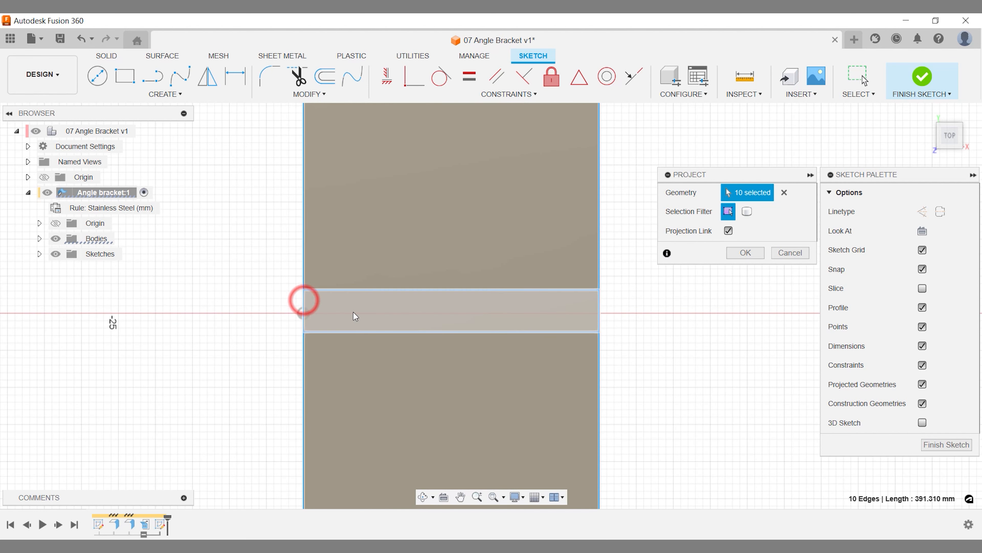
{"action": "left_click", "coordinate": [736, 255]}
{"action": "scroll", "coordinate": [735, 257], "scroll_direction": "down", "scroll_amount": 5}
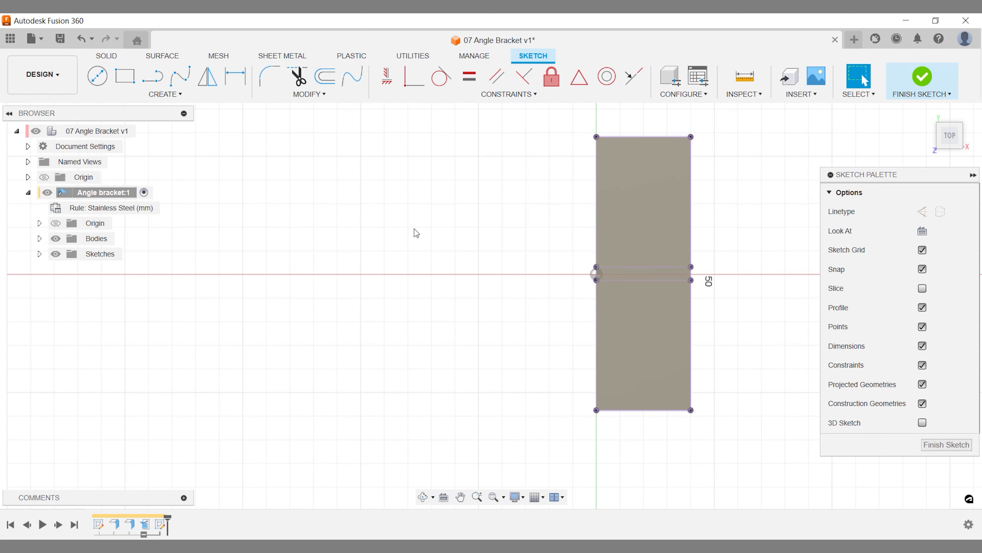
Hide and re-show the bodies to check the projected outline, and inspect the sketch before returning to the top view
{"action": "left_click", "coordinate": [56, 239]}
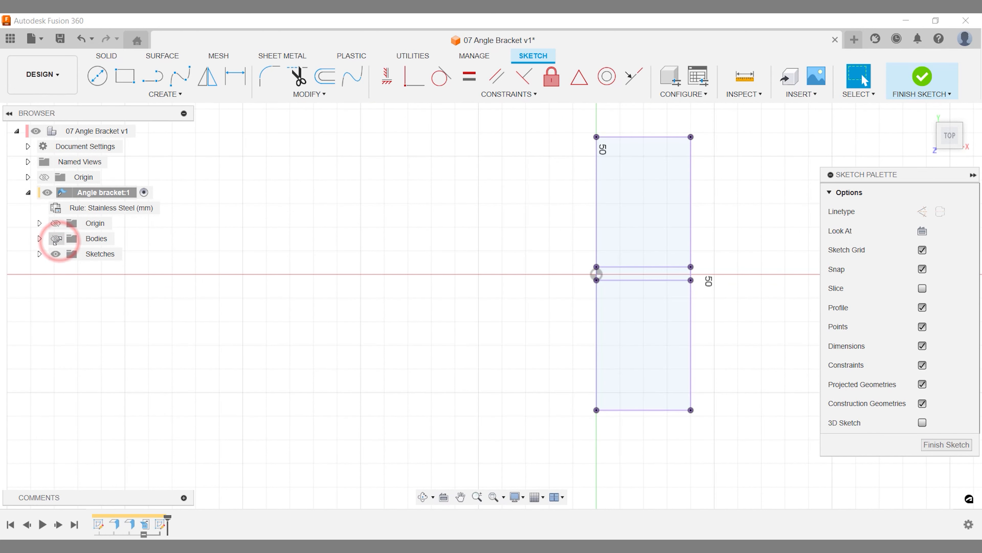
{"action": "left_click", "coordinate": [56, 239]}
{"action": "middle_click_drag", "start_coordinate": [530, 241], "coordinate": [350, 248]}
{"action": "middle_click_drag", "start_coordinate": [610, 237], "coordinate": [584, 235], "text": "shift"}
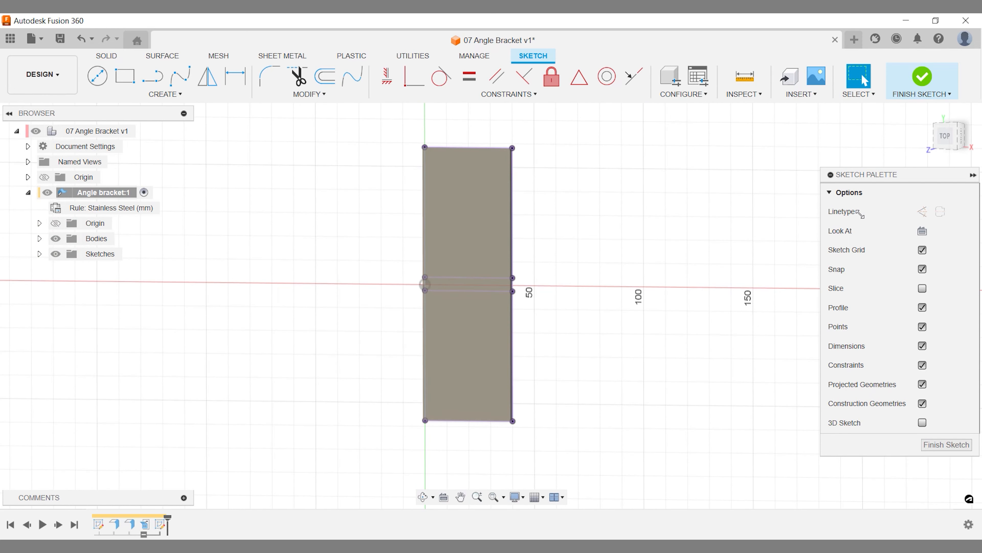
{"action": "left_click", "coordinate": [945, 135]}
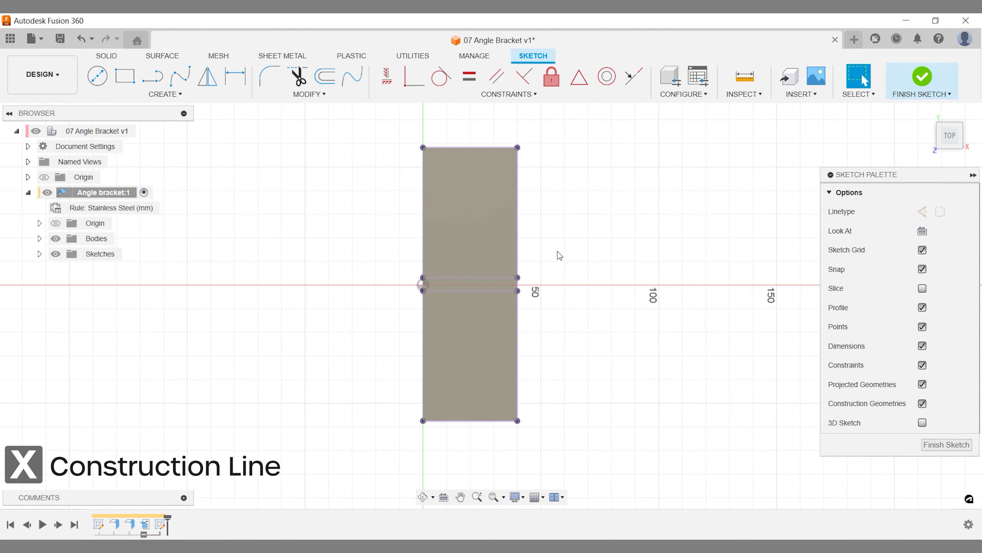
Draw two diagonal construction lines between the opposite corners of the upper flange
{"action": "key", "text": "l"}
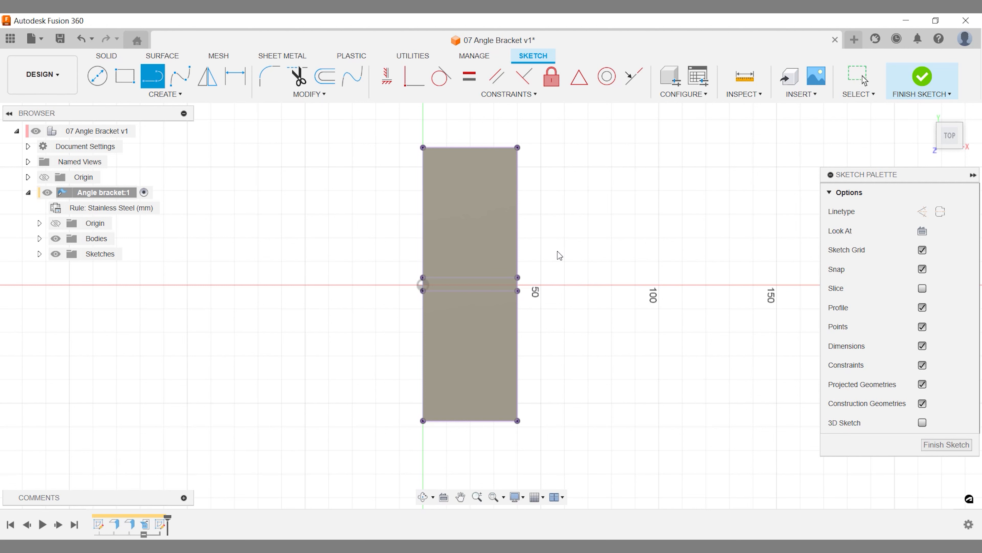
{"action": "key", "text": "x"}
{"action": "left_click", "coordinate": [423, 148]}
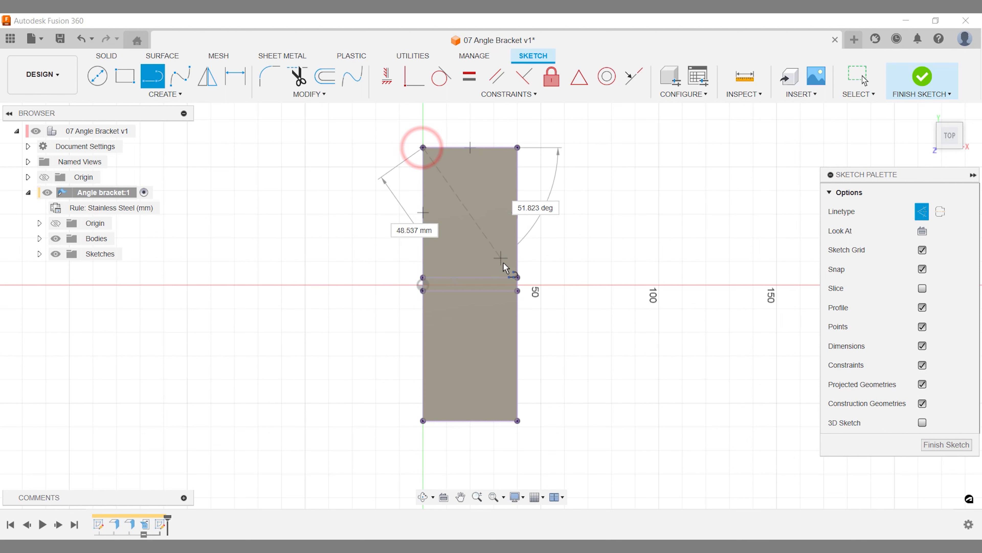
{"action": "left_click", "coordinate": [517, 275]}
{"action": "left_click", "coordinate": [517, 148]}
{"action": "double_click", "coordinate": [423, 277]}
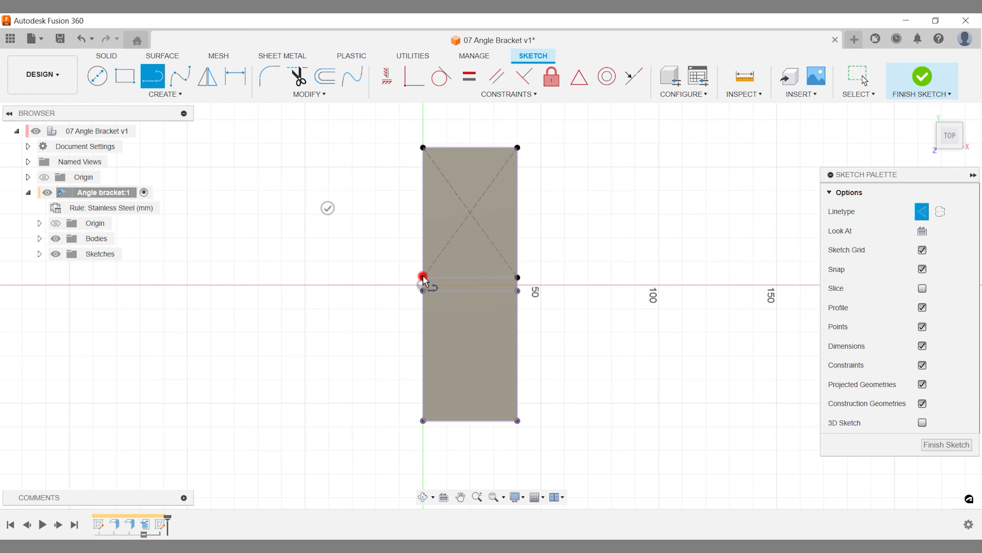
Draw a 5 mm diameter construction circle on the upper flange's lengthwise centreline, close to its outer short edge
{"action": "scroll", "coordinate": [363, 285], "scroll_direction": "up", "scroll_amount": 1}
{"action": "scroll", "coordinate": [372, 271], "scroll_direction": "up", "scroll_amount": 1}
{"action": "middle_click_drag", "start_coordinate": [373, 270], "coordinate": [418, 252]}
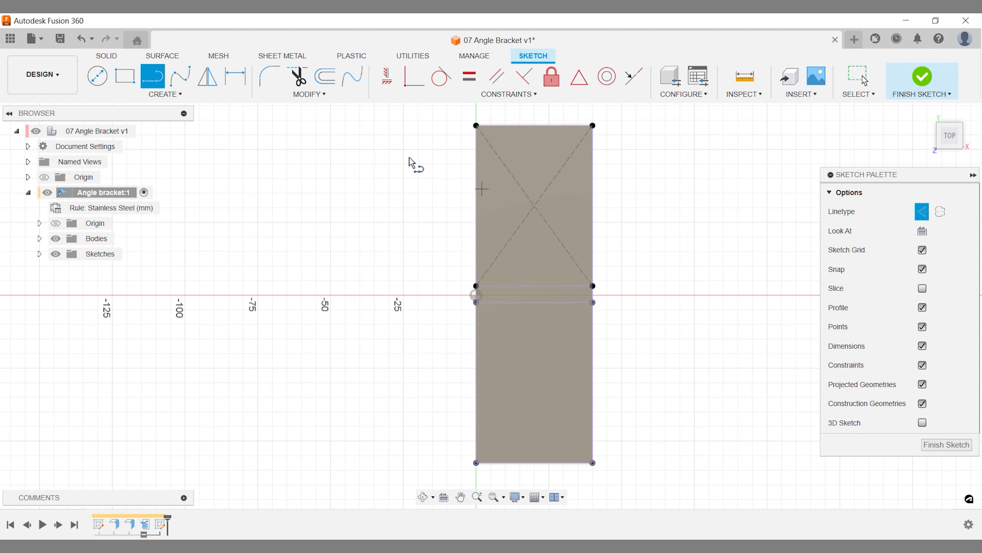
{"action": "key", "text": "c"}
{"action": "left_click", "coordinate": [537, 153]}
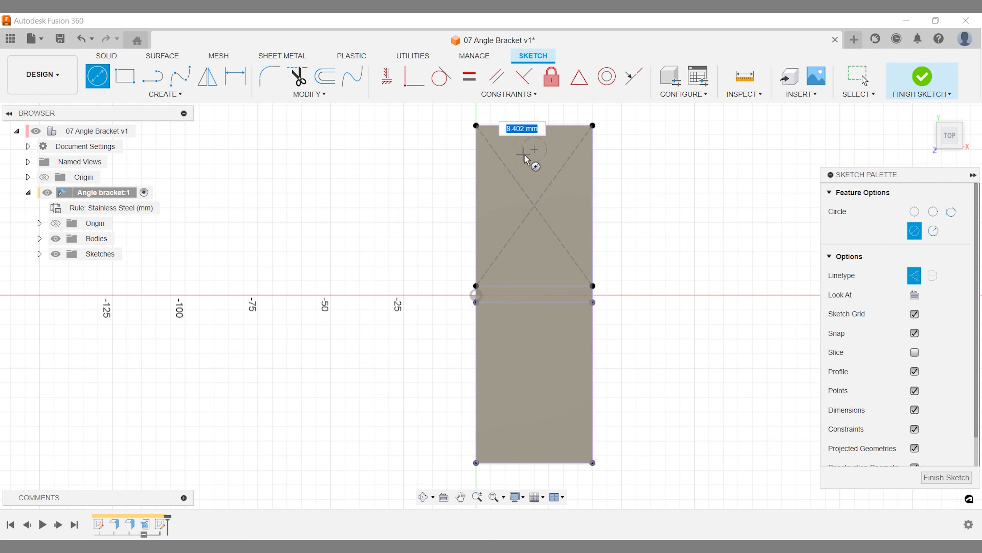
{"action": "type", "text": "5"}
{"action": "key", "text": "Return"}
{"action": "key", "text": "Escape"}
{"action": "scroll", "coordinate": [527, 156], "scroll_direction": "up", "scroll_amount": 2}
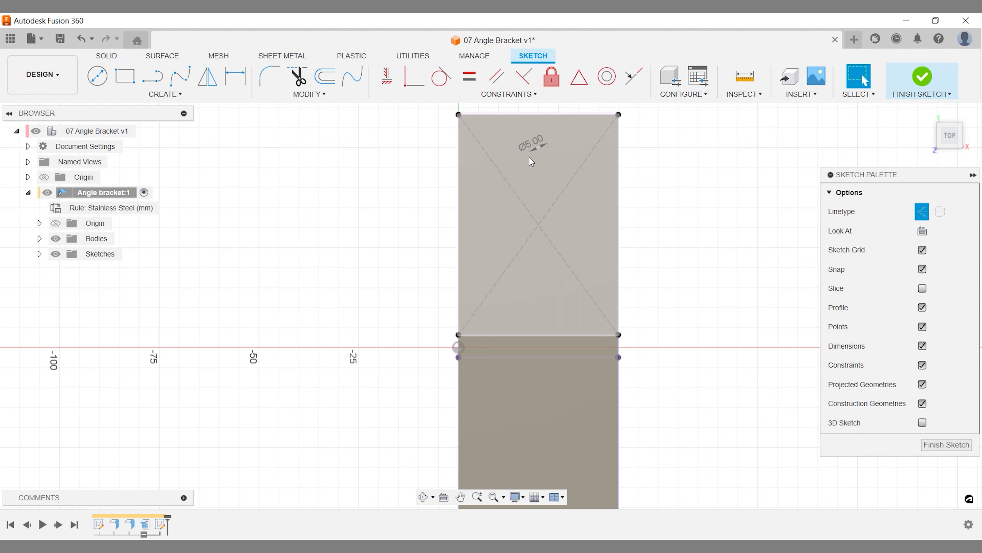
{"action": "left_click", "coordinate": [532, 156]}
{"action": "key", "text": "Escape"}
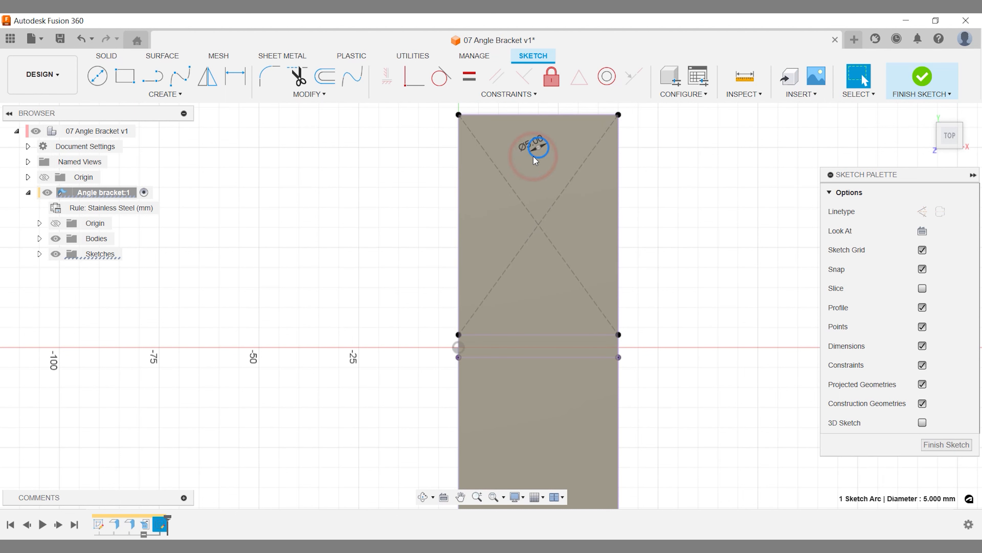
{"action": "left_click", "coordinate": [674, 166]}
{"action": "key", "text": "d"}
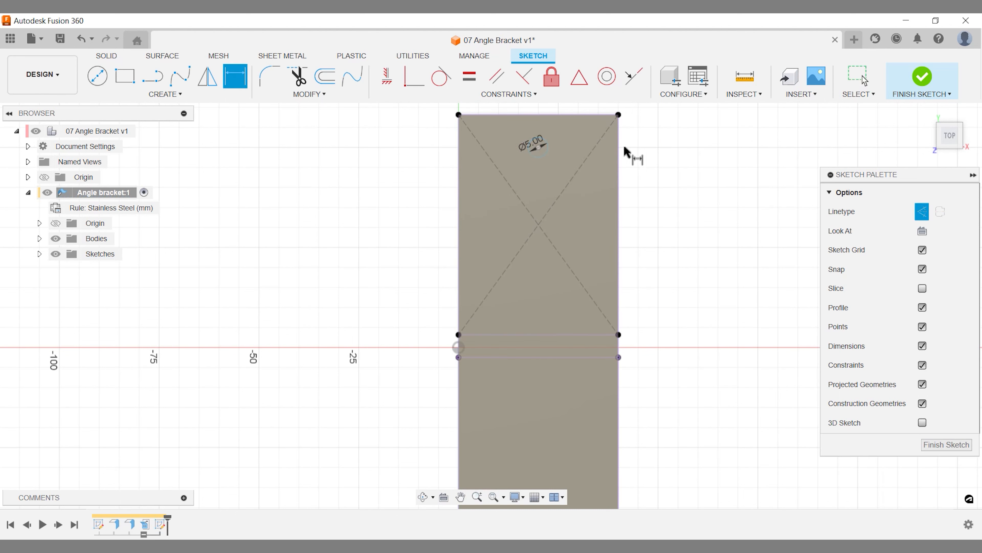
{"action": "left_click", "coordinate": [542, 147]}
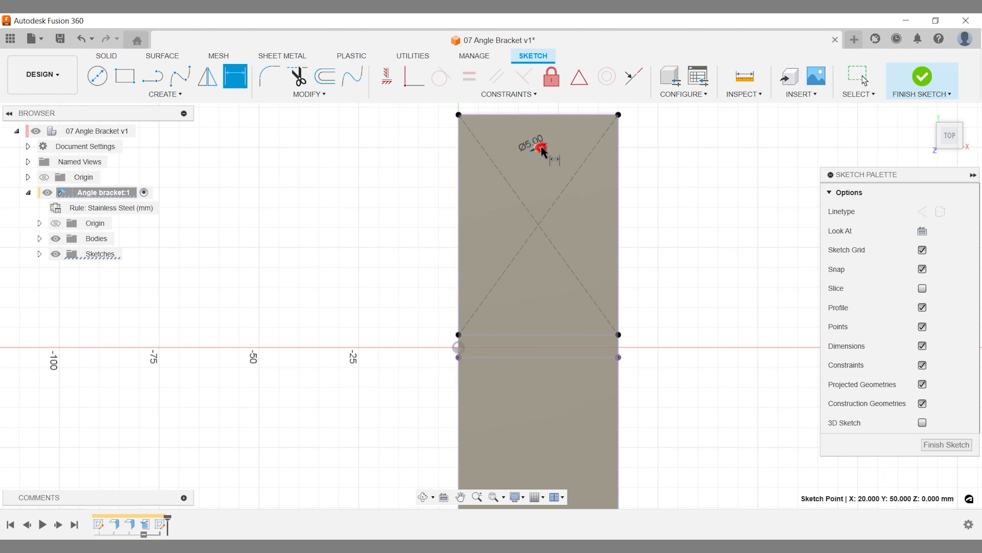
{"action": "left_click", "coordinate": [540, 221]}
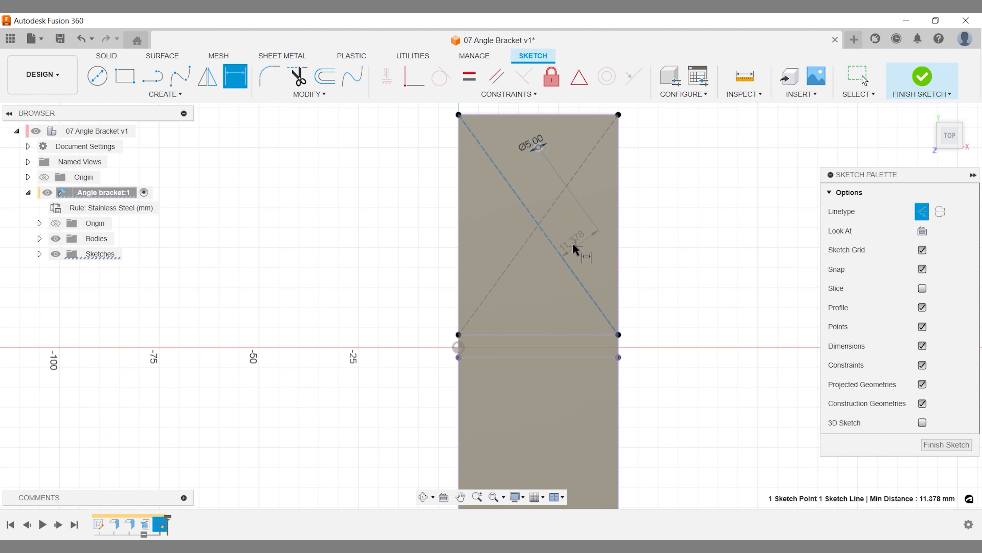
{"action": "key", "text": "Escape"}
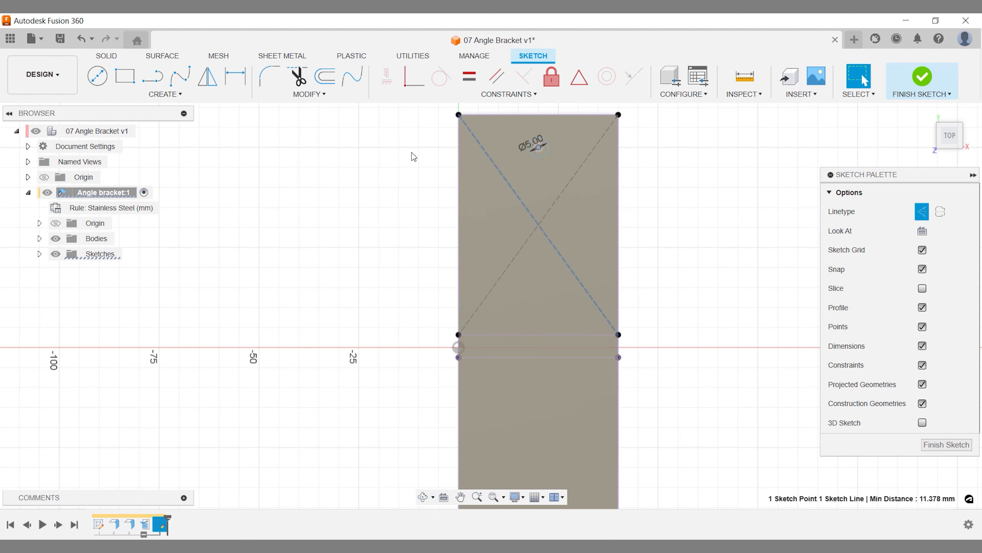
Place a sketch point where the two diagonals cross and dimension the circle's centre 20 mm above it
{"action": "left_click", "coordinate": [192, 95]}
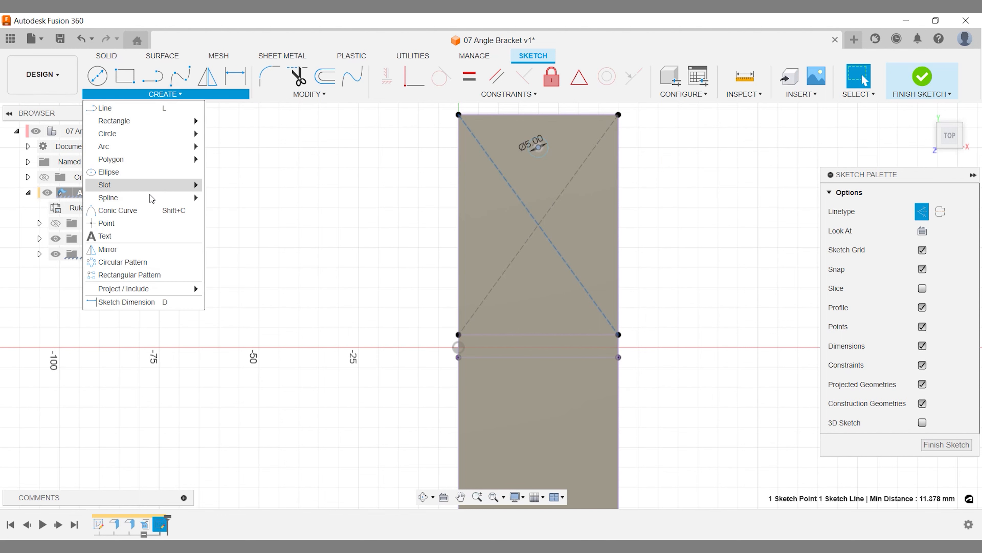
{"action": "left_click", "coordinate": [116, 223]}
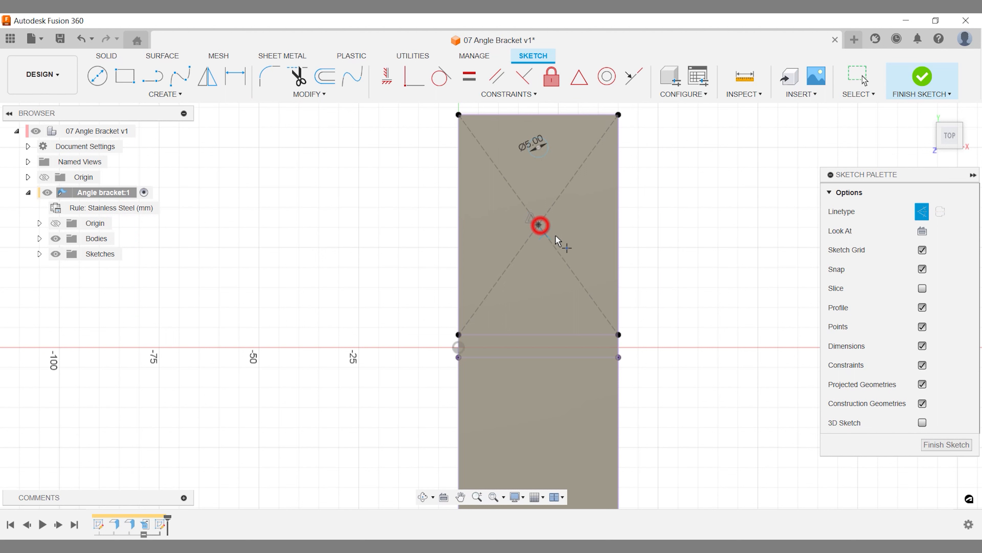
{"action": "key", "text": "d"}
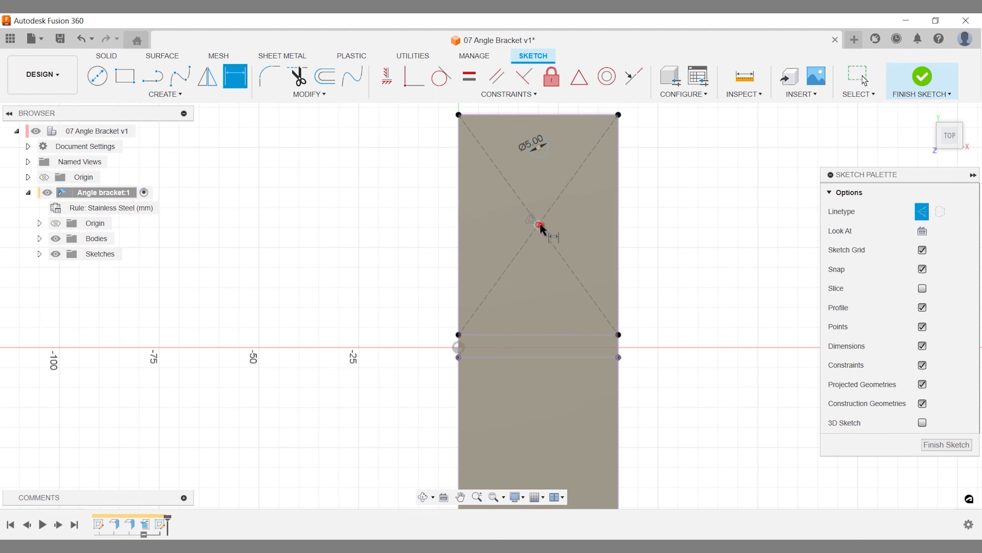
{"action": "left_click", "coordinate": [540, 224]}
{"action": "left_click", "coordinate": [537, 148]}
{"action": "left_click", "coordinate": [667, 158]}
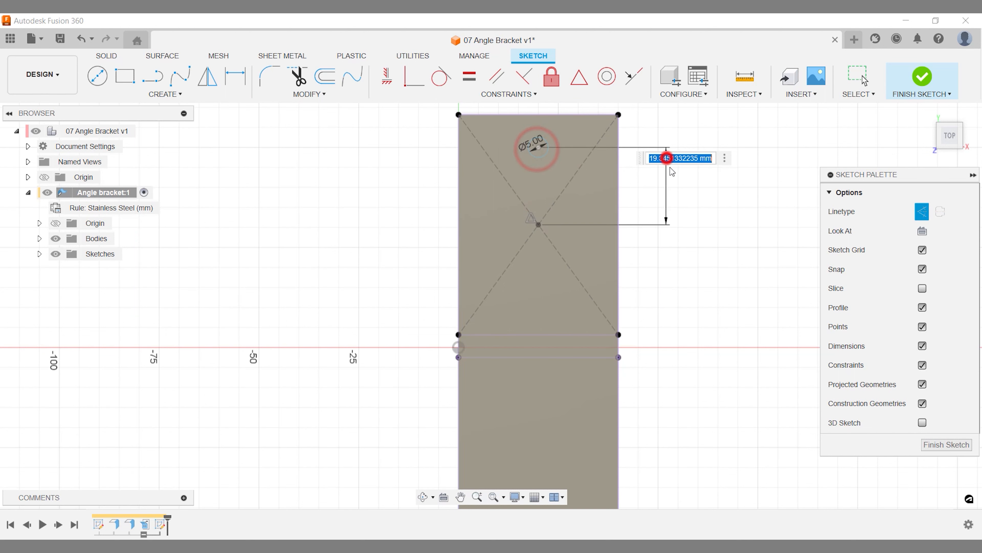
{"action": "type", "text": "20"}
{"action": "key", "text": "Return"}
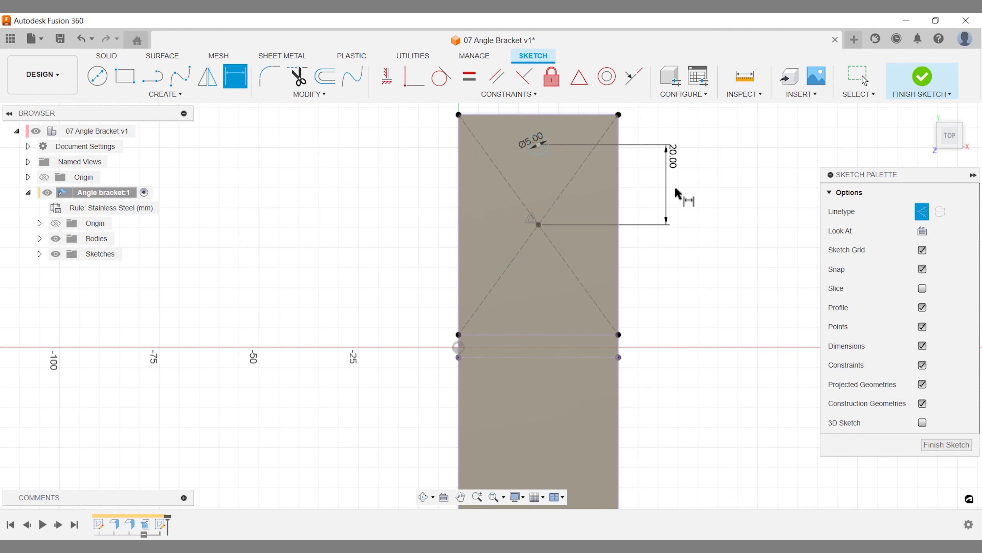
Circular-pattern the 5 mm circle around the diagonals' crossing point with full distribution and a quantity of 4
{"action": "scroll", "coordinate": [685, 200], "scroll_direction": "up", "scroll_amount": 1}
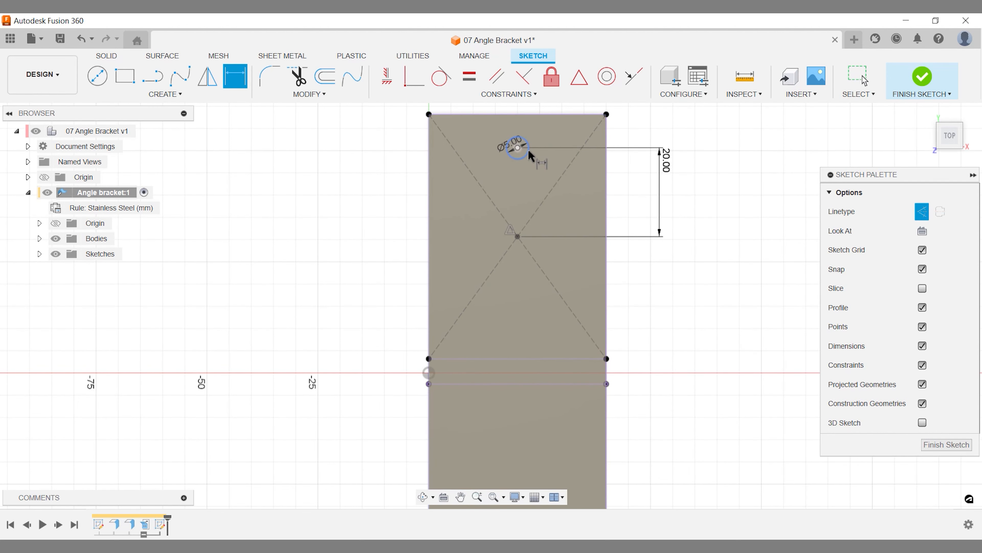
{"action": "left_click", "coordinate": [179, 94]}
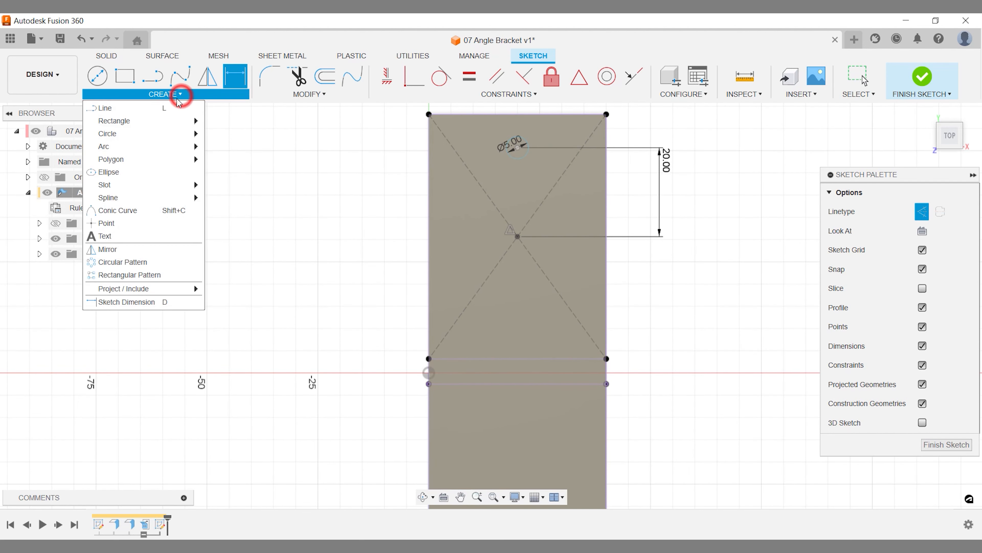
{"action": "left_click", "coordinate": [155, 262]}
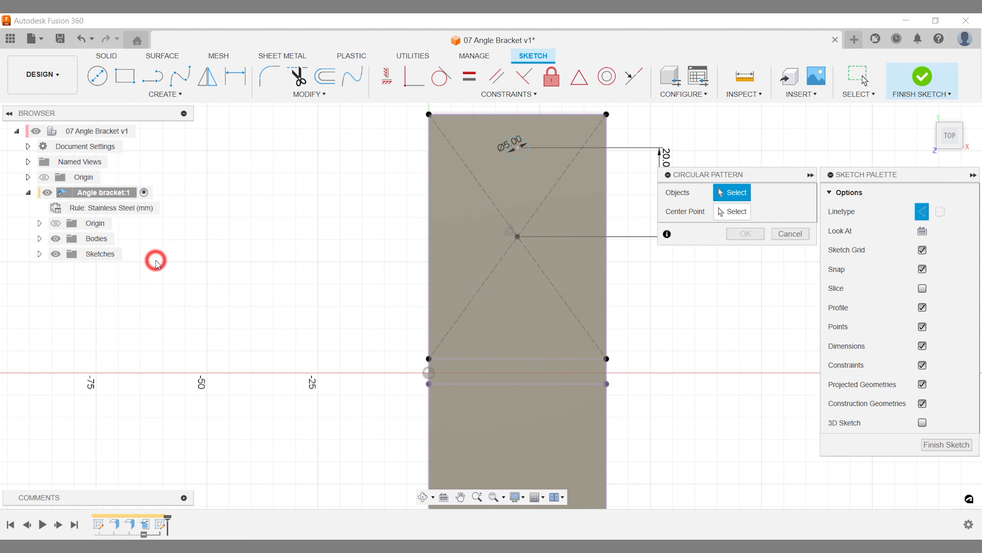
{"action": "left_click", "coordinate": [520, 162]}
{"action": "left_click", "coordinate": [732, 211]}
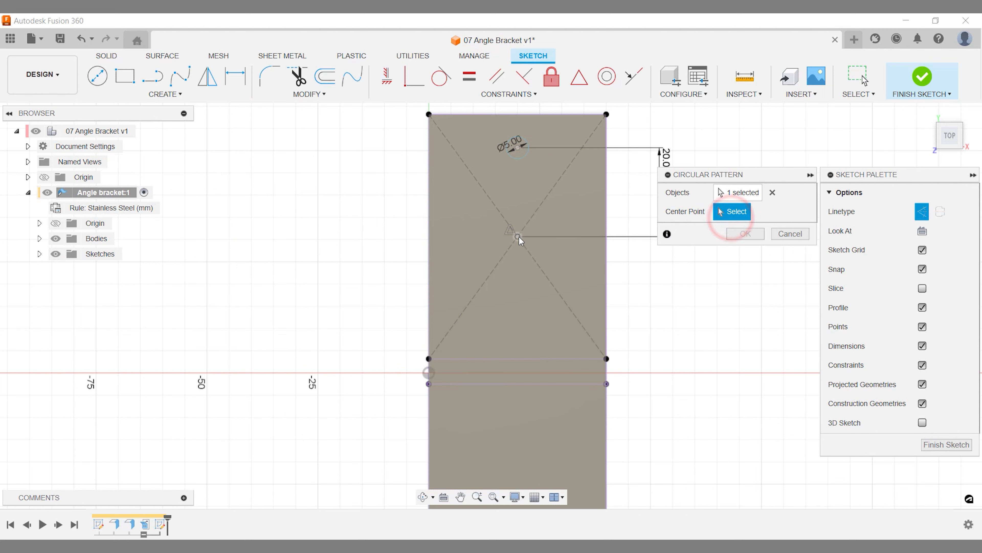
{"action": "left_click", "coordinate": [518, 237]}
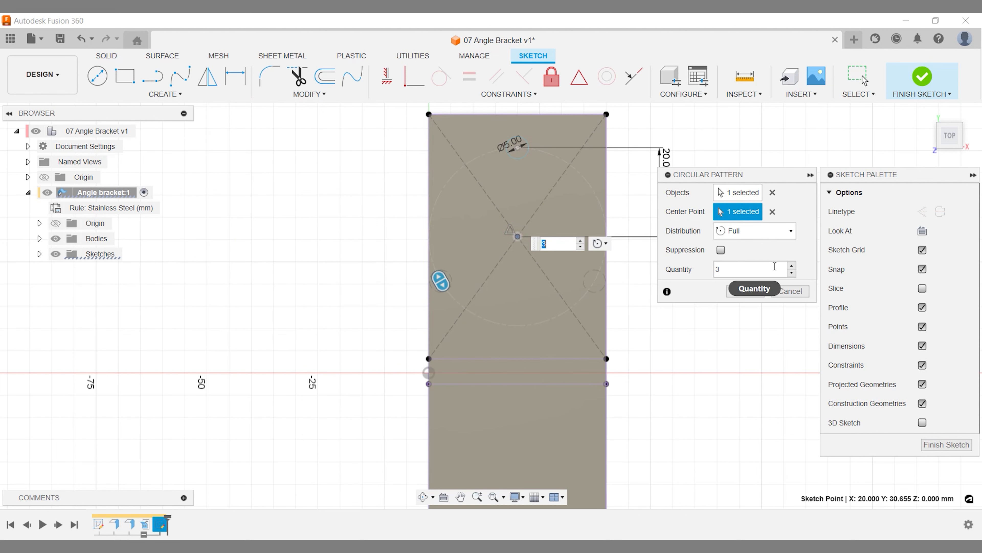
{"action": "left_click", "coordinate": [792, 265]}
{"action": "left_click", "coordinate": [741, 290]}
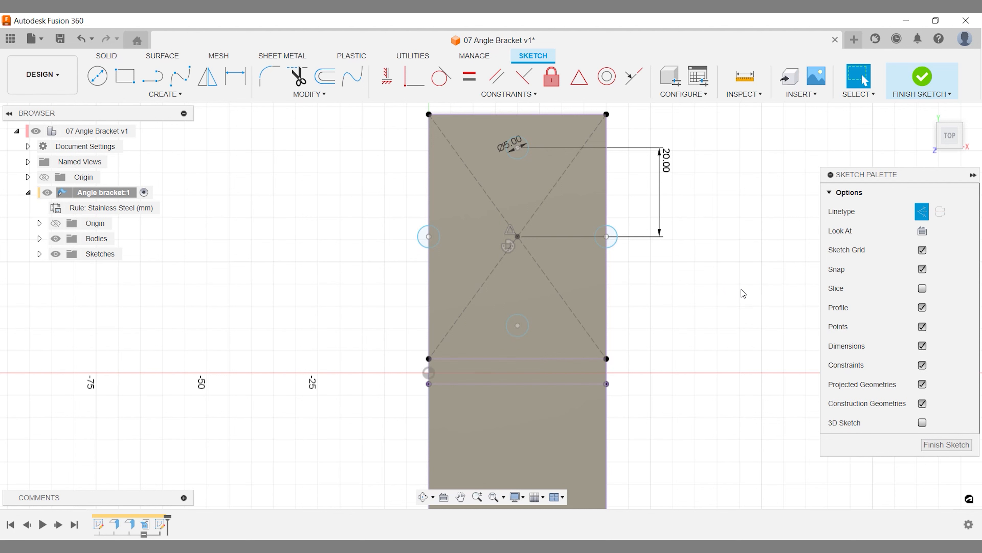
Set the distance between the pattern centre and the original circle's centre to 15 mm
{"action": "double_click", "coordinate": [666, 160]}
{"action": "type", "text": "15"}
{"action": "key", "text": "Return"}
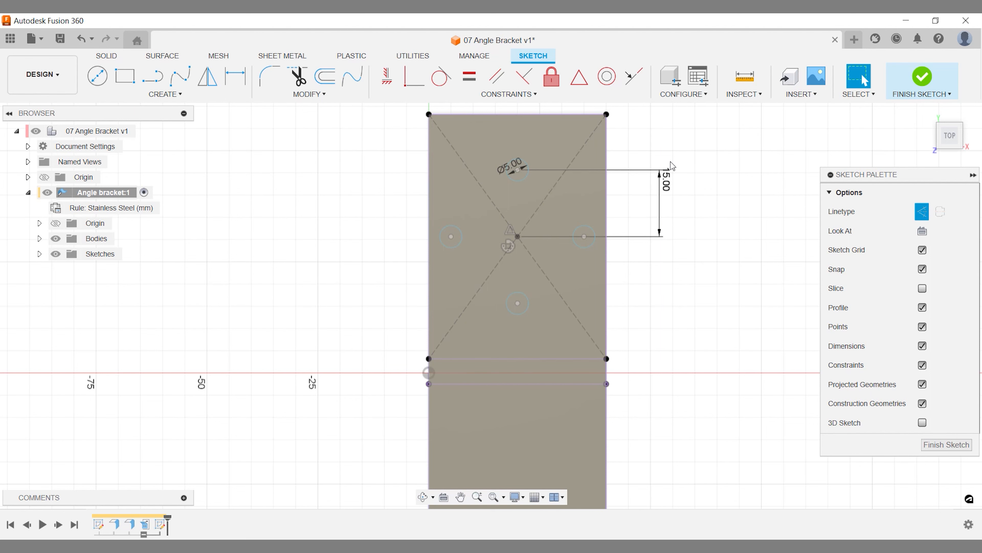
Draw a horizontal construction line across the bend zone between the midpoints of its two short side edges
{"action": "middle_click_drag", "start_coordinate": [690, 229], "coordinate": [686, 190]}
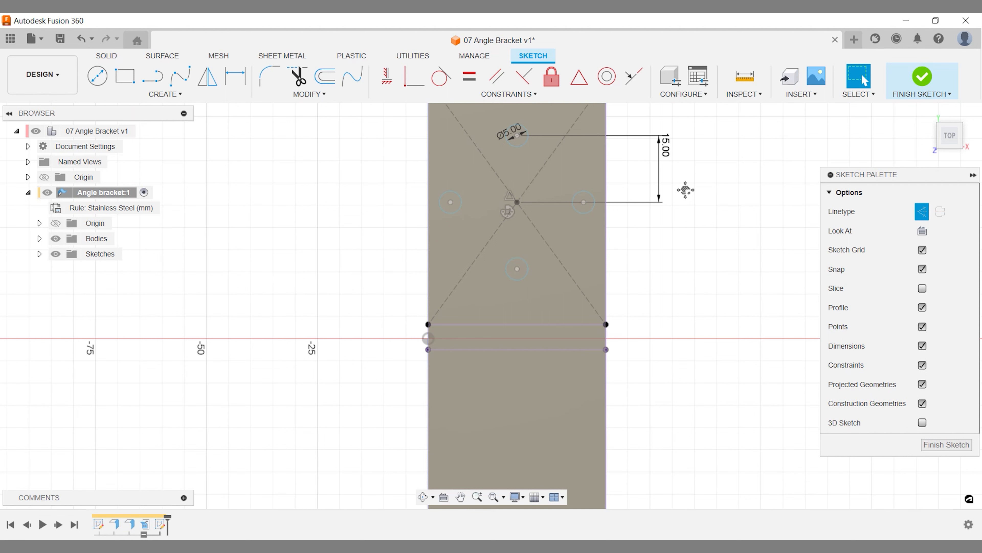
{"action": "key", "text": "l"}
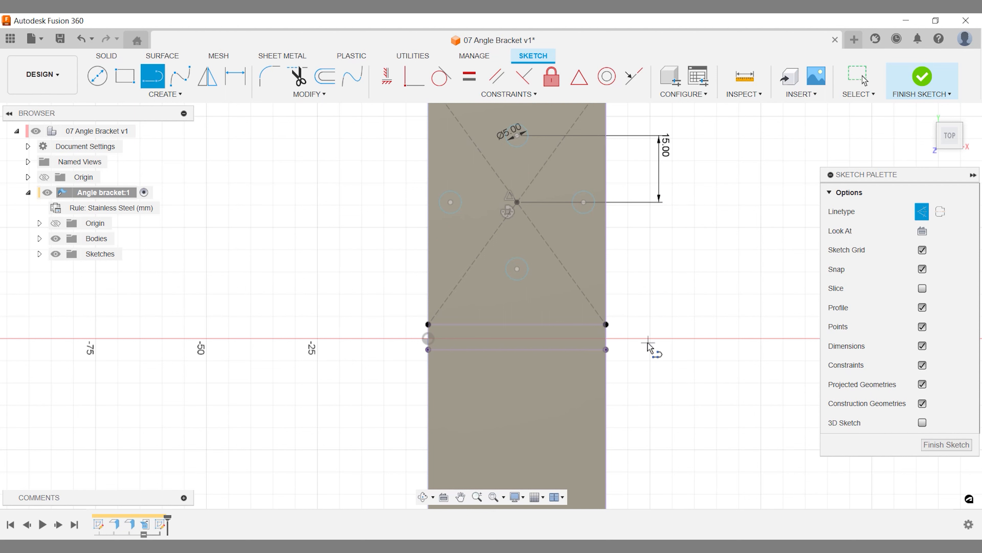
{"action": "left_click", "coordinate": [608, 349]}
{"action": "left_click", "coordinate": [606, 324]}
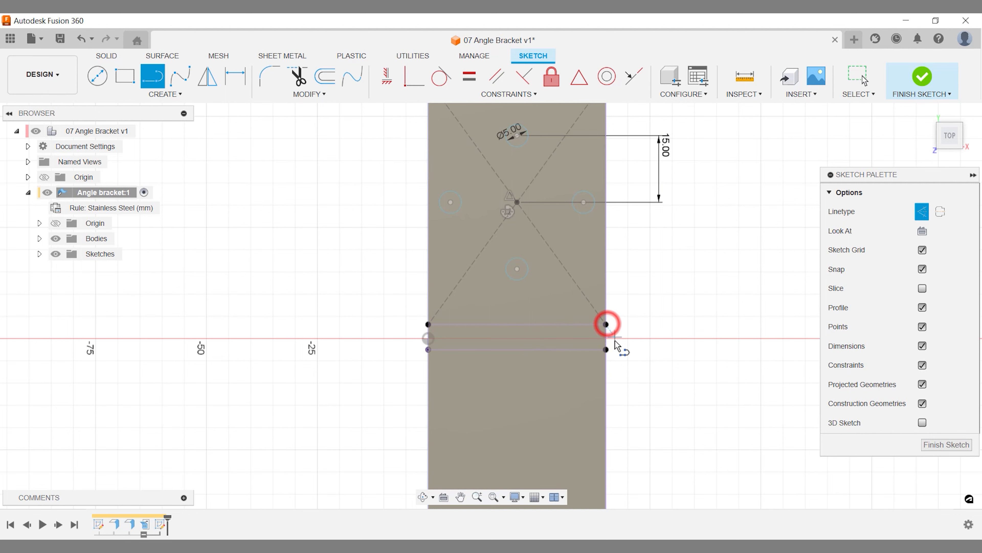
{"action": "scroll", "coordinate": [613, 346], "scroll_direction": "up", "scroll_amount": 3}
{"action": "left_click", "coordinate": [598, 336]}
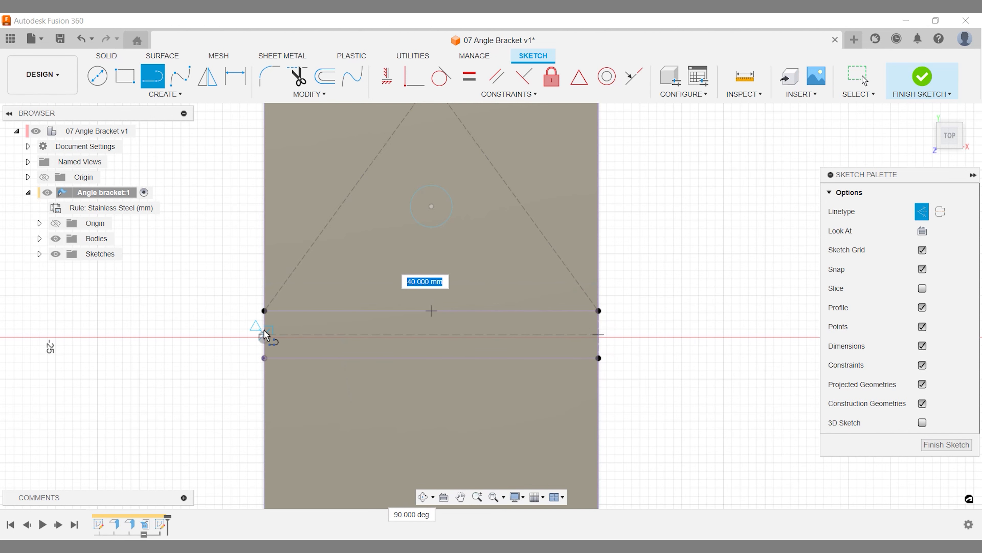
{"action": "scroll", "coordinate": [264, 330], "scroll_direction": "up", "scroll_amount": 3}
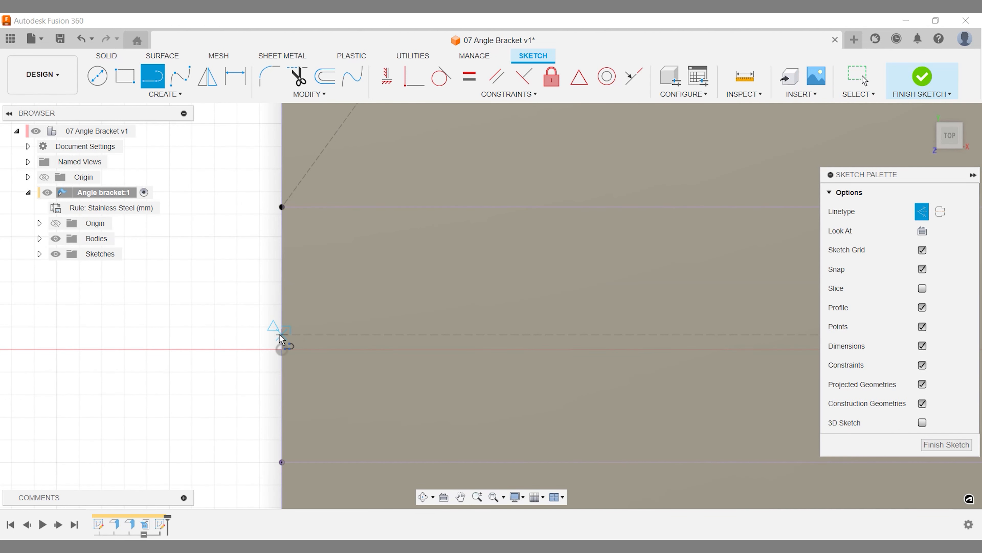
{"action": "scroll", "coordinate": [285, 324], "scroll_direction": "down", "scroll_amount": 5}
{"action": "key", "text": "Escape"}
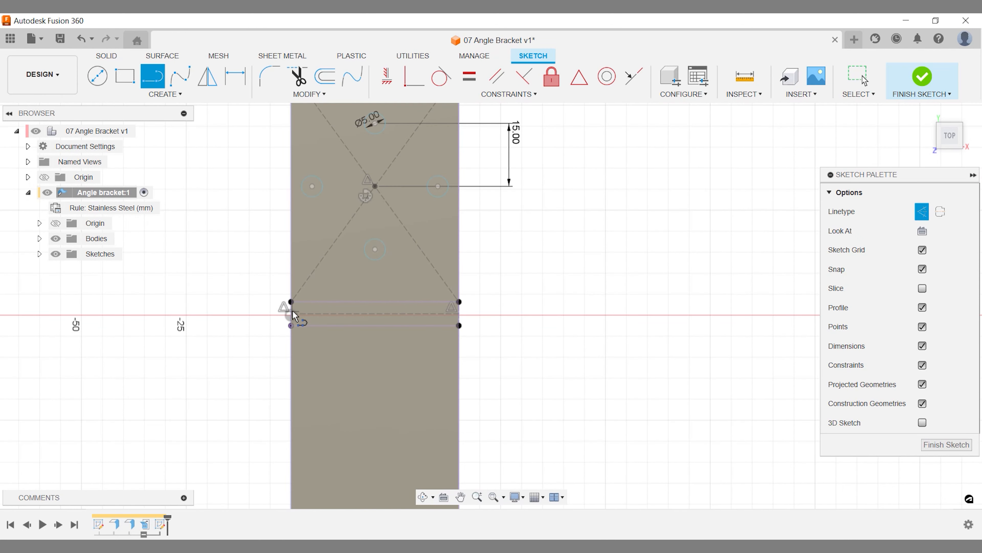
{"action": "key", "text": "a"}
{"action": "scroll", "coordinate": [290, 316], "scroll_direction": "down", "scroll_amount": 2}
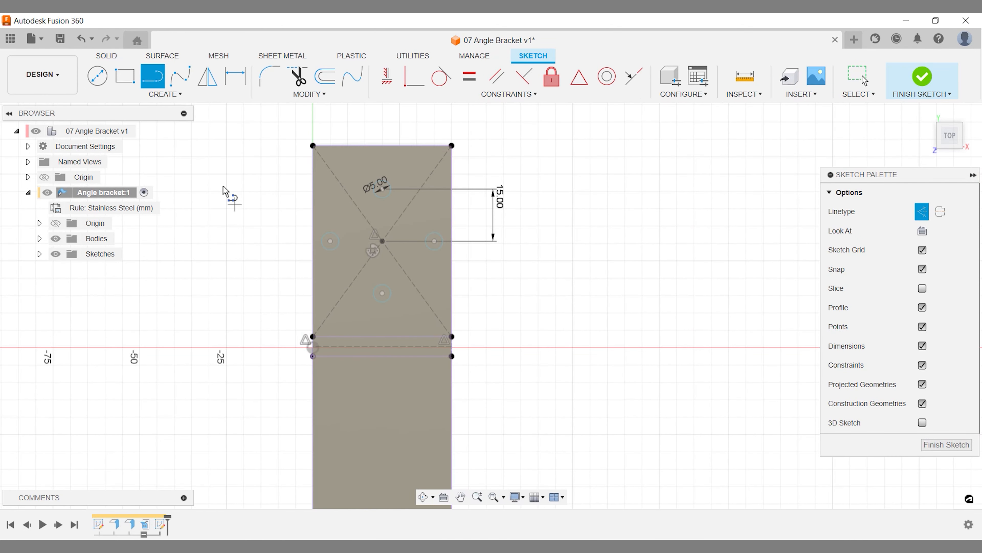
Mirror the four circles across the bend's construction line onto the lower flange and finish the sketch
{"action": "left_click", "coordinate": [174, 96]}
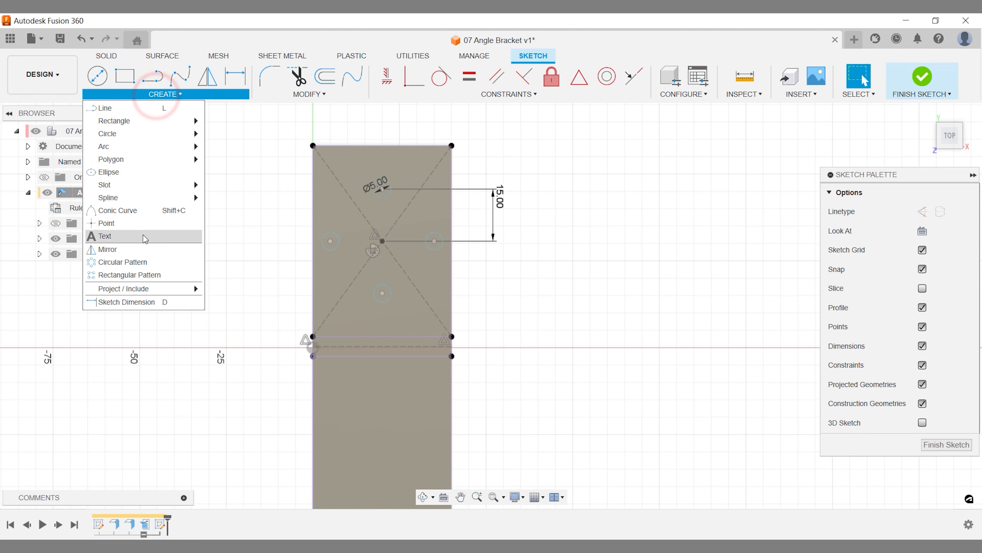
{"action": "left_click", "coordinate": [143, 250]}
{"action": "left_click", "coordinate": [378, 194]}
{"action": "left_click", "coordinate": [432, 249]}
{"action": "left_click", "coordinate": [326, 248]}
{"action": "left_click", "coordinate": [381, 300]}
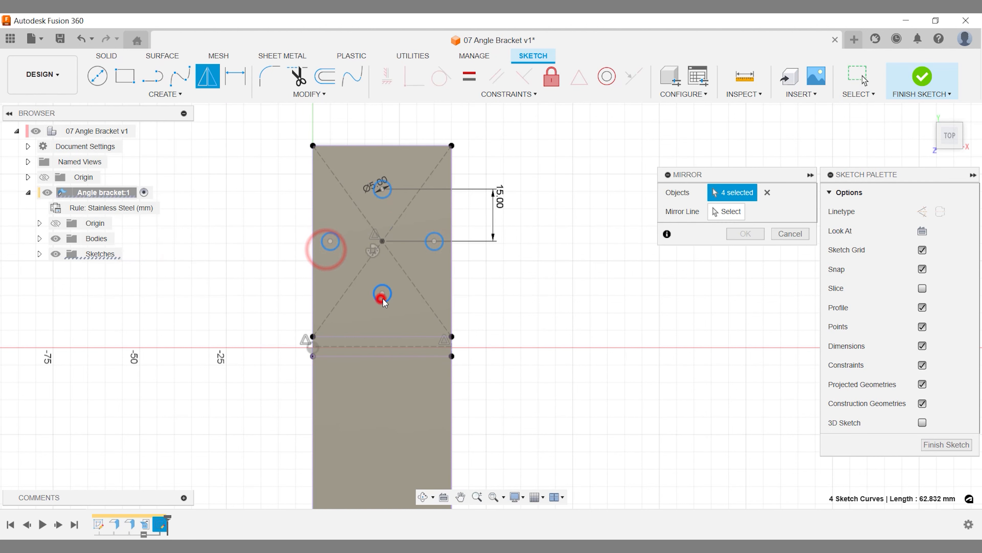
{"action": "left_click", "coordinate": [726, 213]}
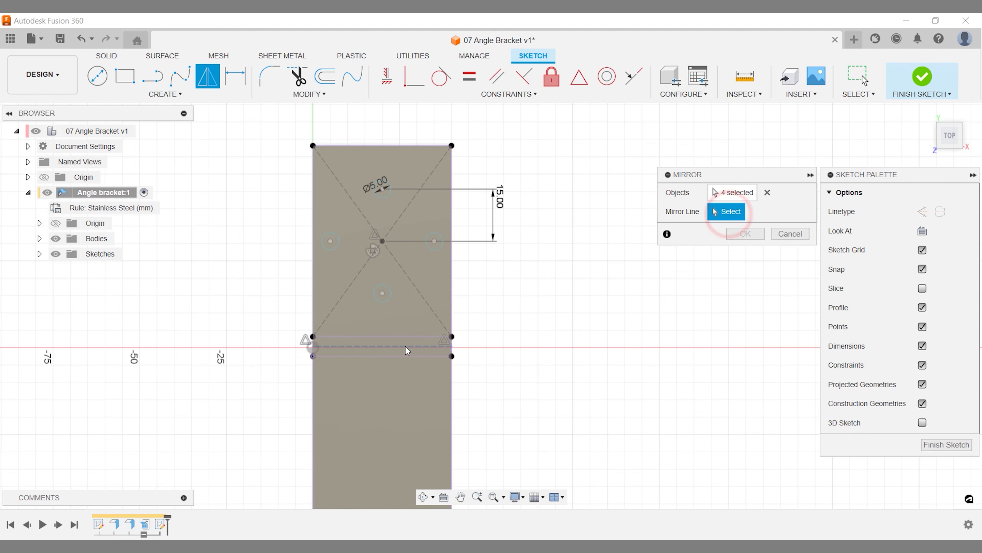
{"action": "left_click", "coordinate": [406, 345]}
{"action": "middle_click_drag", "start_coordinate": [491, 352], "coordinate": [535, 290]}
{"action": "scroll", "coordinate": [580, 294], "scroll_direction": "down", "scroll_amount": 2}
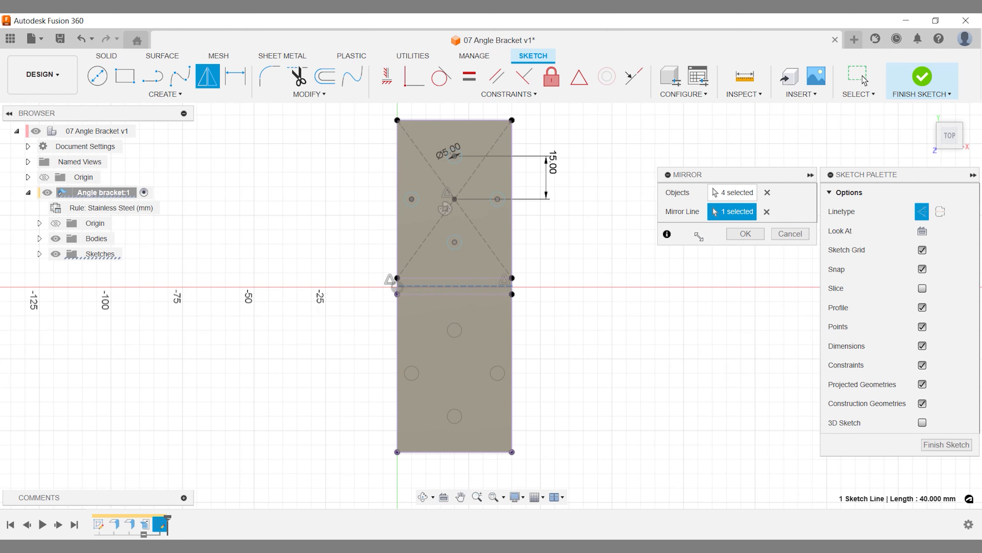
{"action": "left_click", "coordinate": [750, 233]}
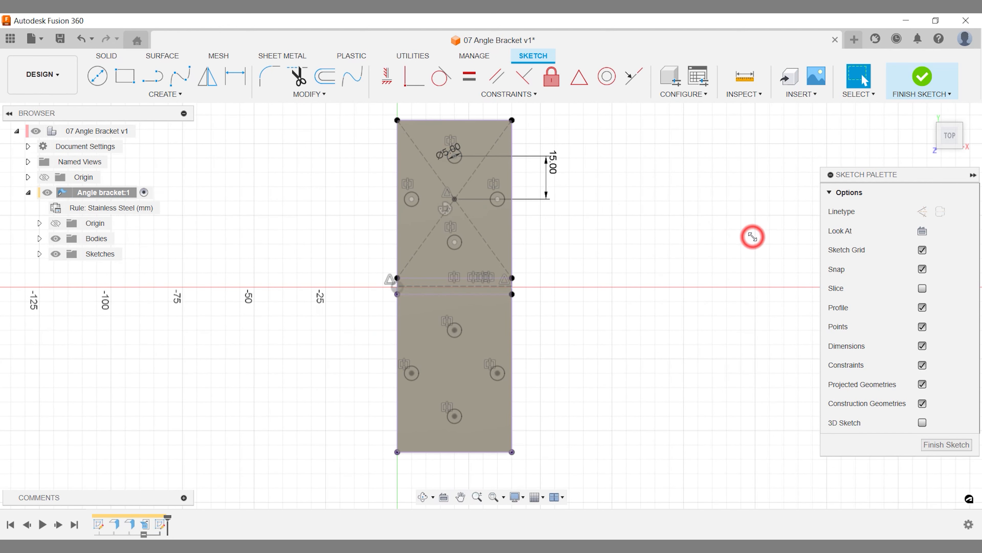
{"action": "left_click", "coordinate": [922, 79]}
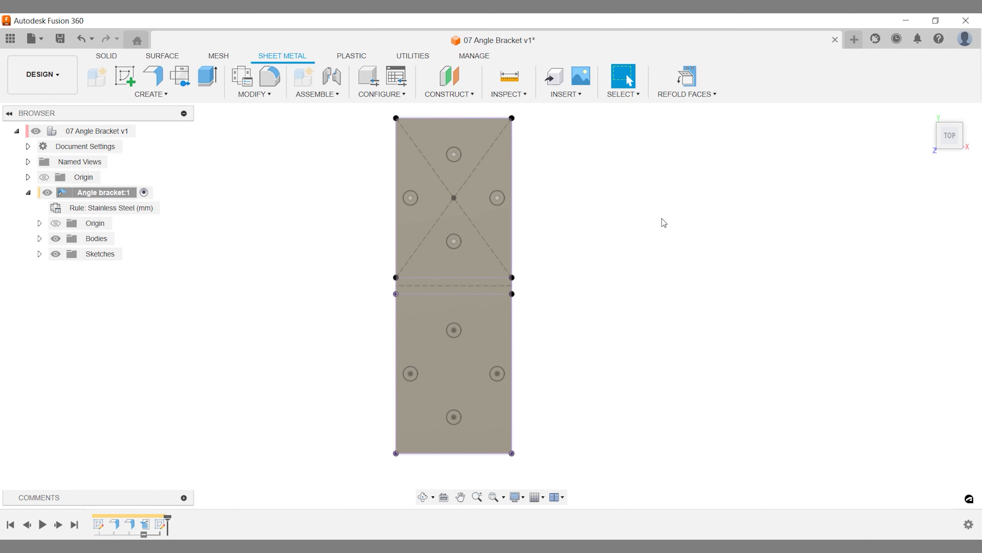
Reopen the hole sketch, try 17.5 mm and 10 mm for the circle's centre distance, restore 15 mm and finish the sketch
{"action": "right_click", "coordinate": [157, 526]}
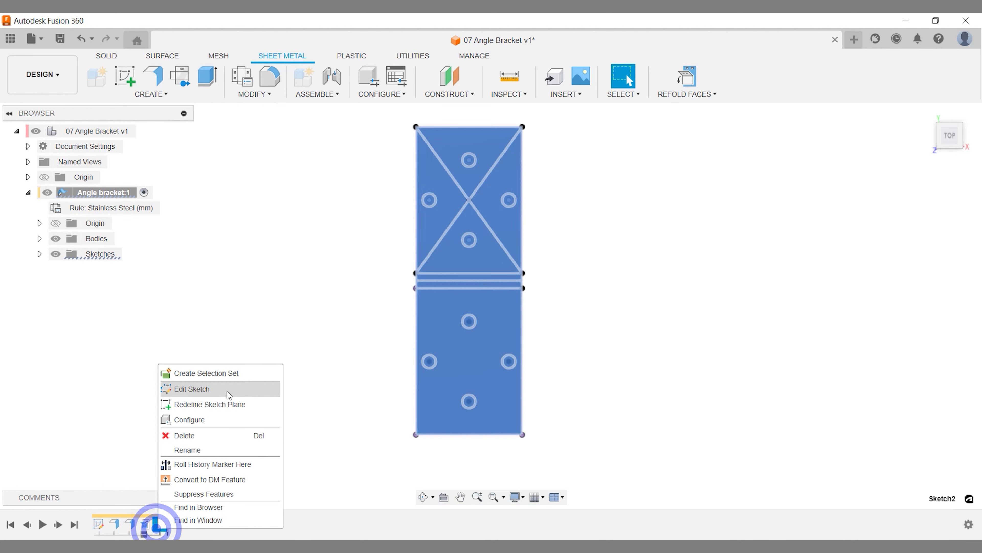
{"action": "left_click", "coordinate": [228, 392]}
{"action": "double_click", "coordinate": [561, 167]}
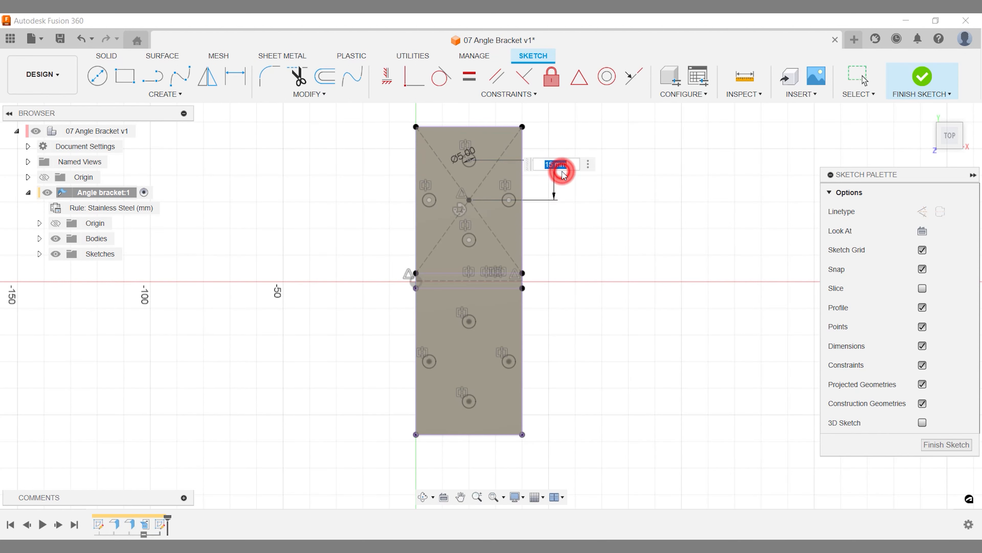
{"action": "type", "text": "17.5"}
{"action": "key", "text": "Return"}
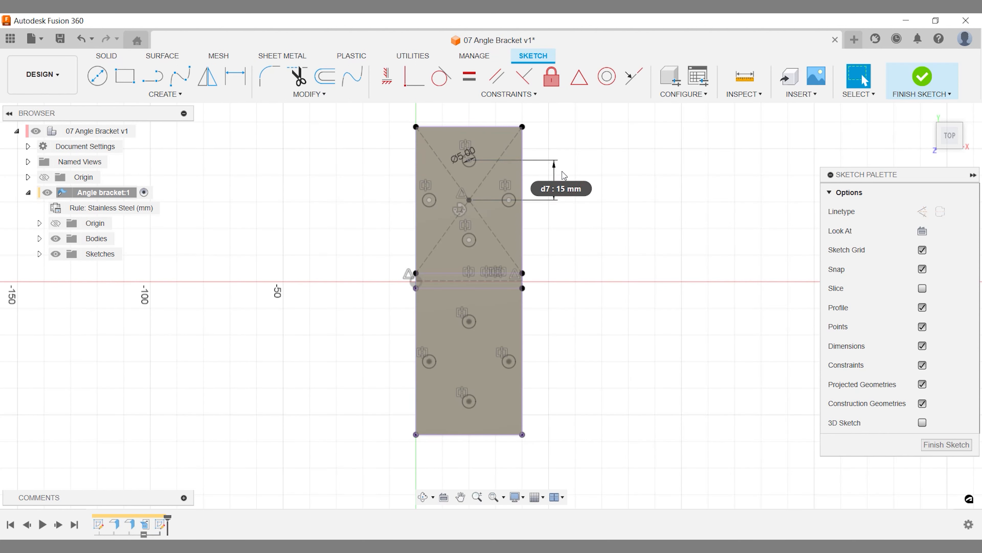
{"action": "double_click", "coordinate": [562, 170]}
{"action": "type", "text": "10"}
{"action": "key", "text": "Return"}
{"action": "double_click", "coordinate": [561, 172]}
{"action": "type", "text": "15"}
{"action": "key", "text": "Return"}
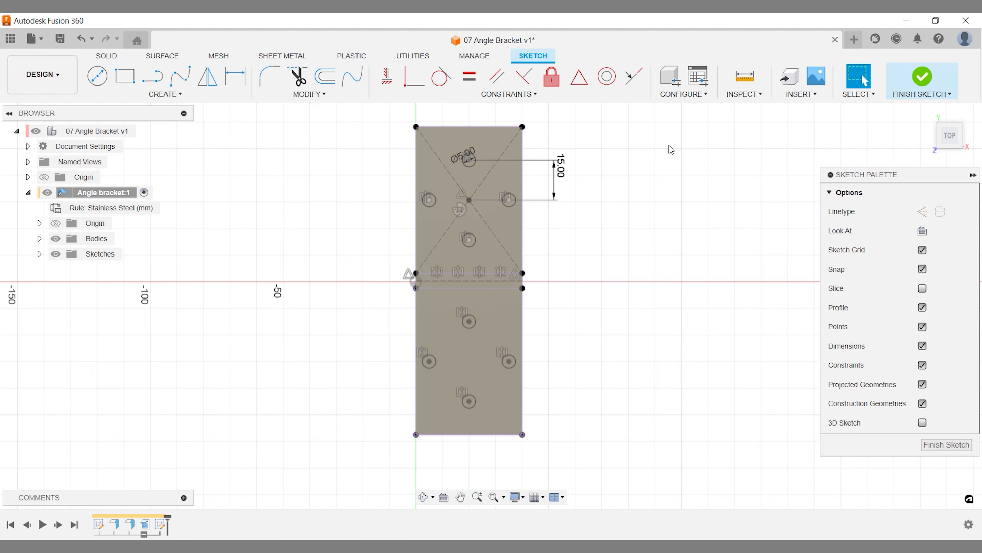
{"action": "left_click", "coordinate": [907, 87]}
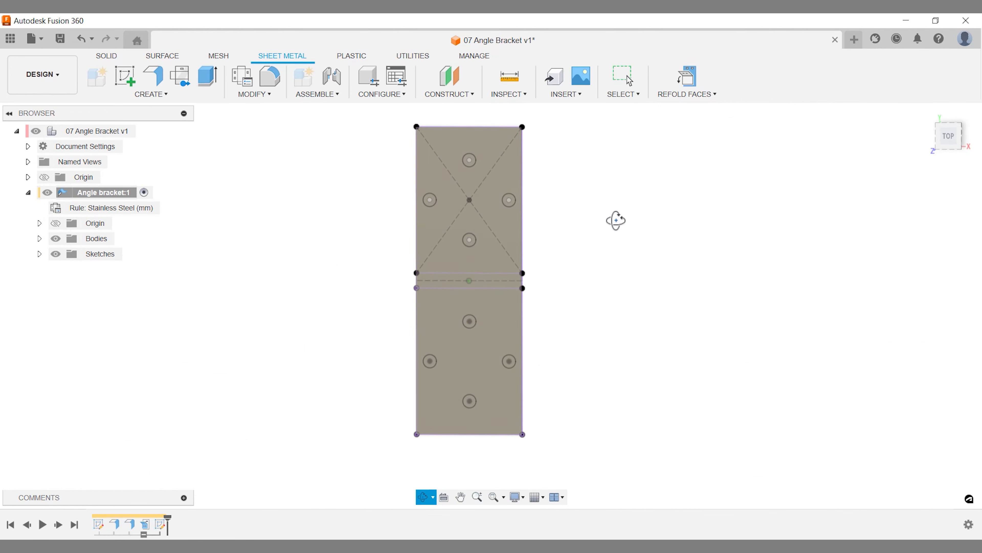
Extrude all eight hole circles as a cut through the plate, with the extent To Object at the bend's upper face
{"action": "key", "text": "e"}
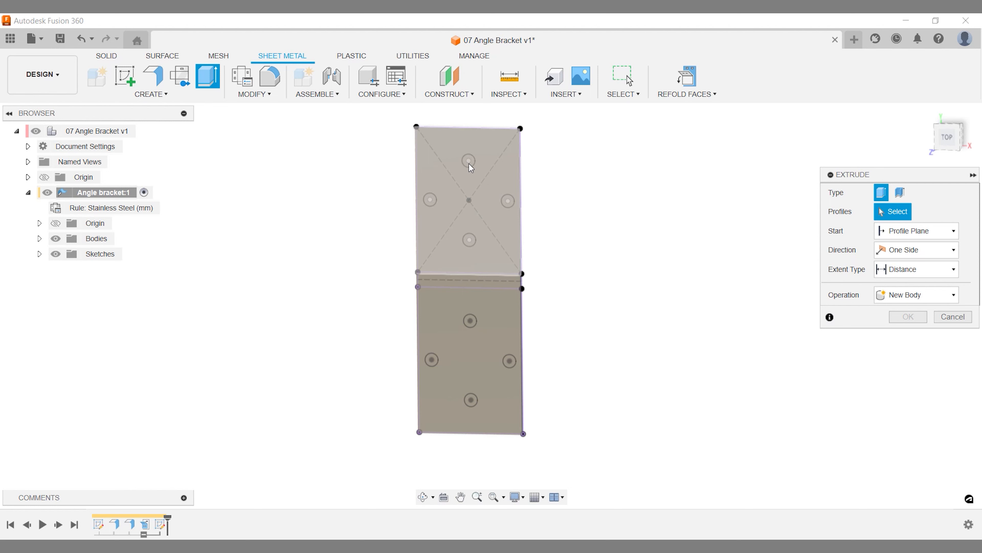
{"action": "left_click", "coordinate": [927, 112]}
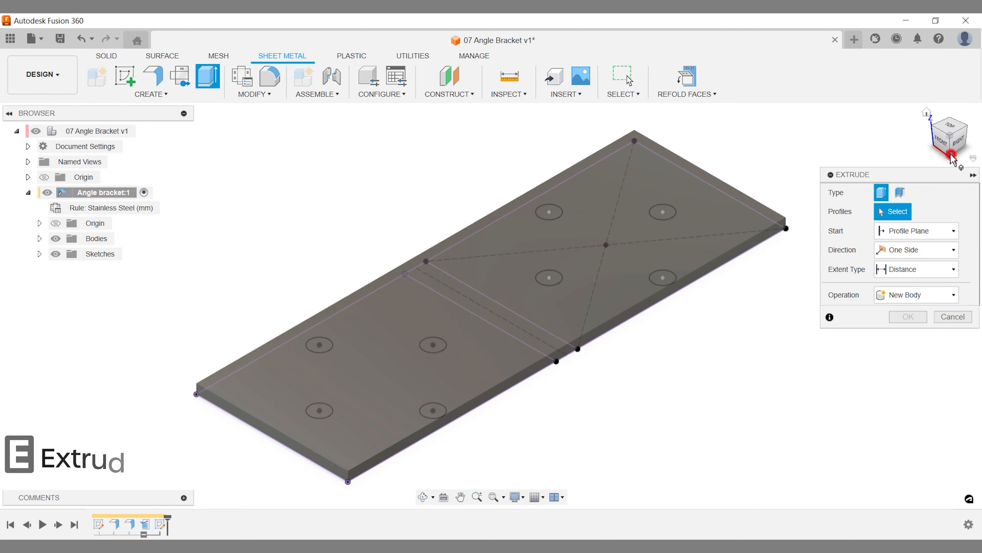
{"action": "left_click", "coordinate": [955, 158]}
{"action": "left_click", "coordinate": [663, 345]}
{"action": "left_click", "coordinate": [663, 410]}
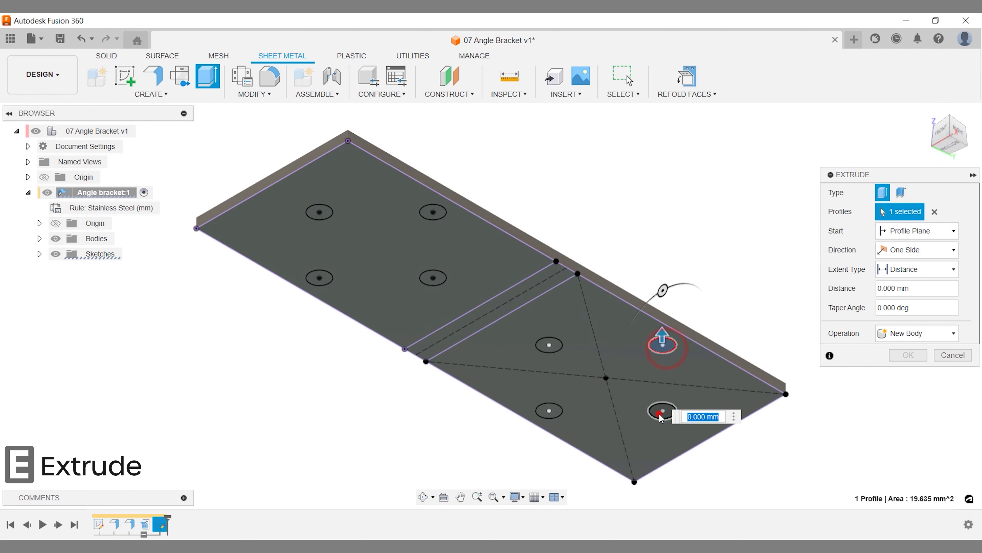
{"action": "left_click", "coordinate": [549, 410]}
{"action": "left_click", "coordinate": [549, 345]}
{"action": "left_click", "coordinate": [433, 278]}
{"action": "left_click", "coordinate": [433, 212]}
{"action": "left_click", "coordinate": [319, 212]}
{"action": "left_click", "coordinate": [320, 277]}
{"action": "left_click", "coordinate": [938, 251]}
{"action": "left_click", "coordinate": [938, 251]}
{"action": "left_click", "coordinate": [934, 269]}
{"action": "left_click", "coordinate": [907, 298]}
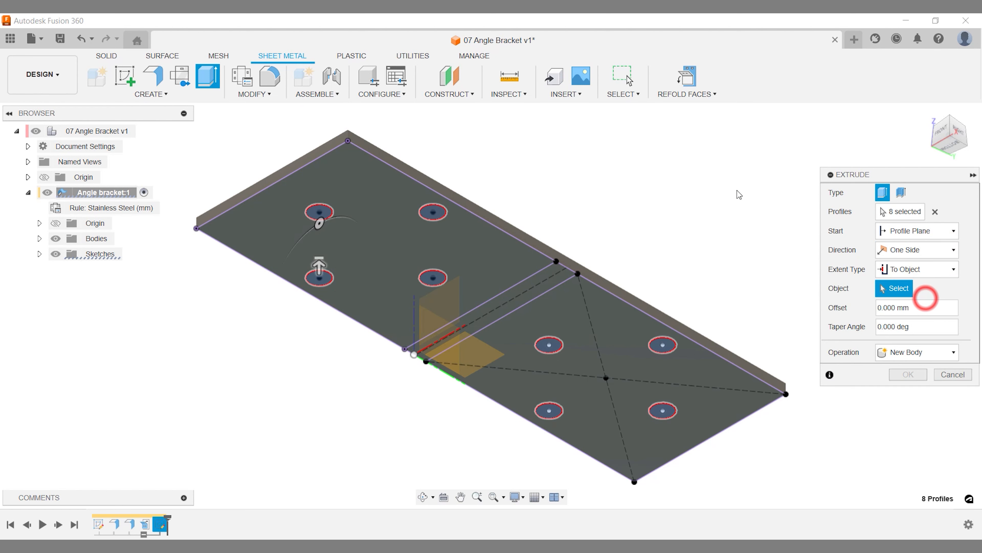
{"action": "left_click", "coordinate": [551, 324]}
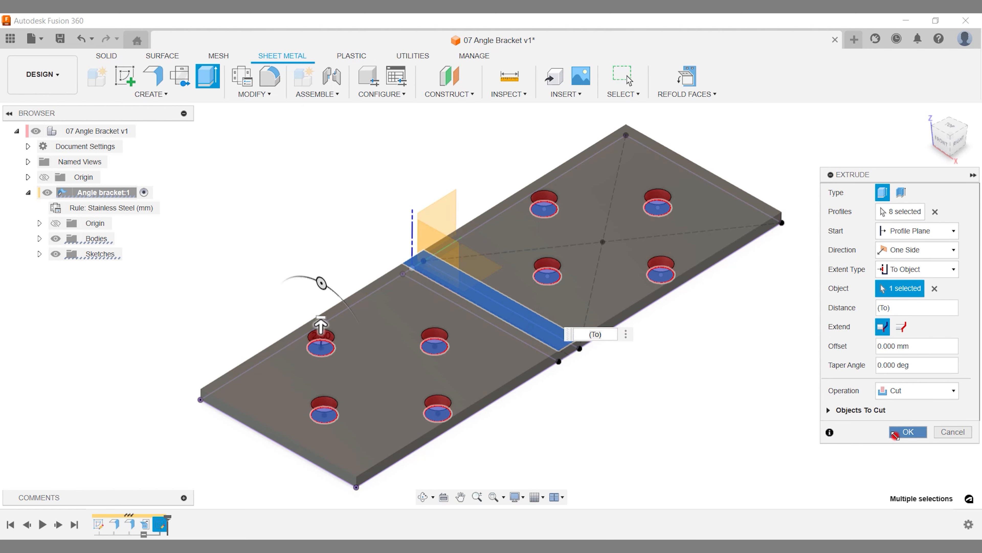
{"action": "left_click", "coordinate": [901, 432]}
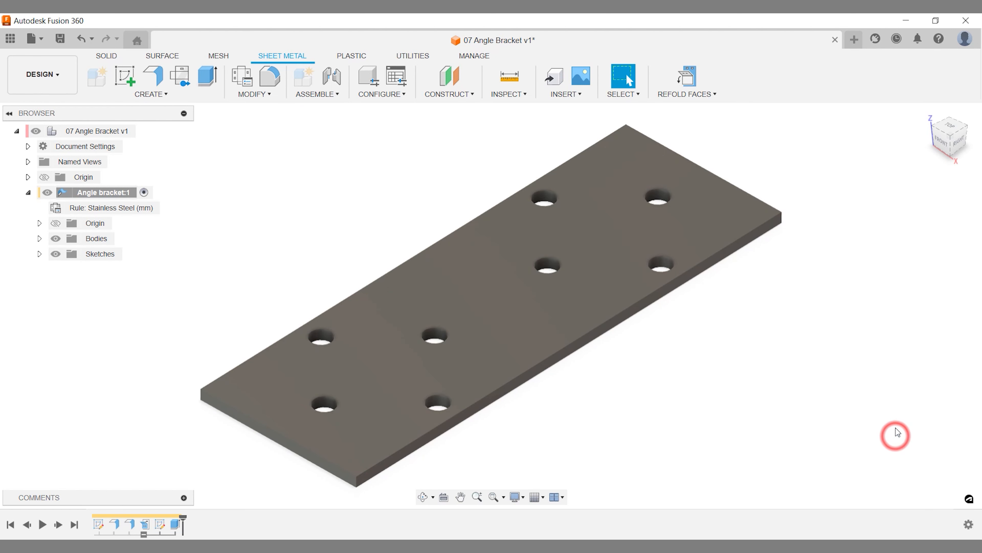
Fillet the four vertical corner edges of the unfolded plate with a constant 5 mm radius
{"action": "left_click", "coordinate": [927, 114]}
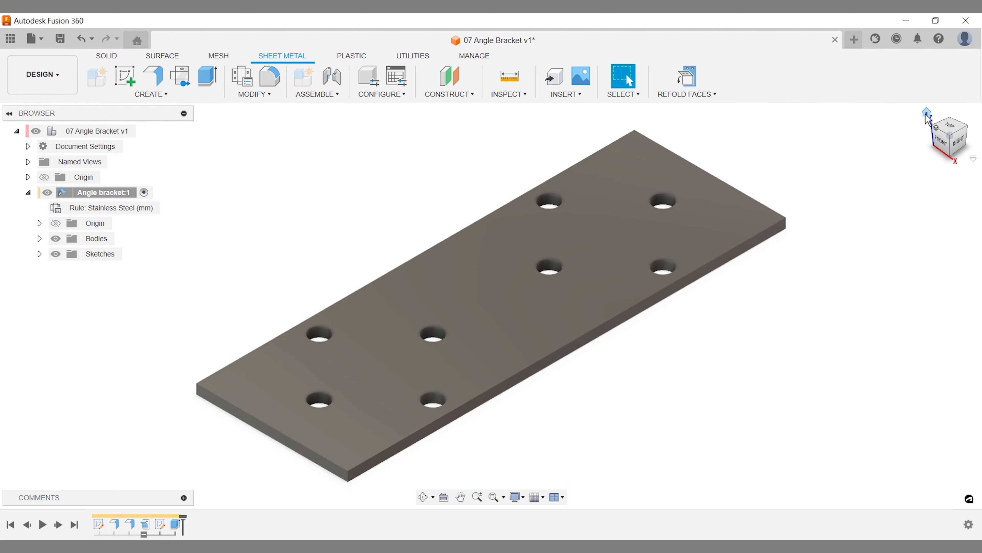
{"action": "left_click", "coordinate": [873, 123]}
{"action": "key", "text": "f"}
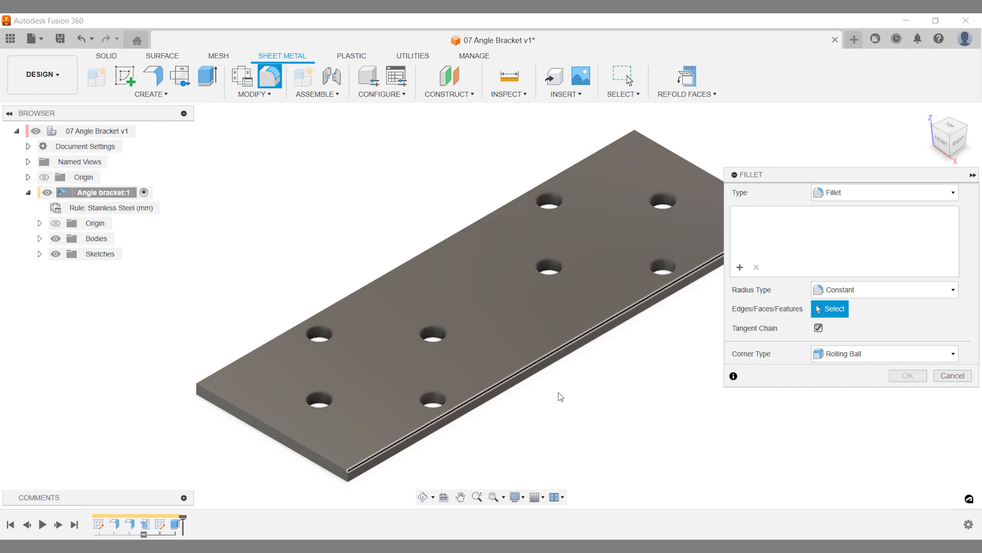
{"action": "left_click", "coordinate": [348, 478]}
{"action": "middle_click_drag", "start_coordinate": [77, 418], "coordinate": [566, 443], "text": "shift"}
{"action": "left_click", "coordinate": [664, 396]}
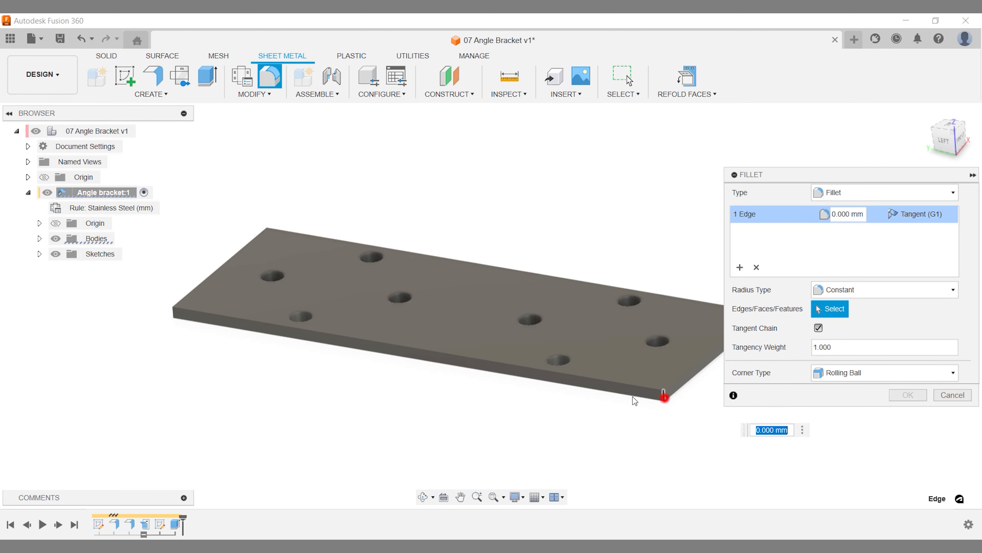
{"action": "left_click", "coordinate": [173, 313]}
{"action": "middle_click_drag", "start_coordinate": [179, 265], "coordinate": [491, 331], "text": "shift"}
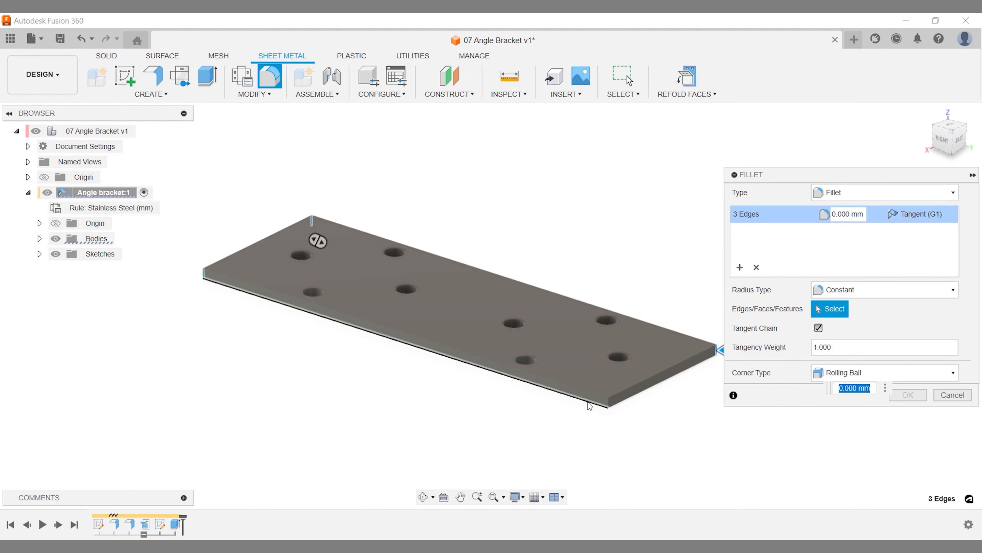
{"action": "left_click", "coordinate": [608, 402]}
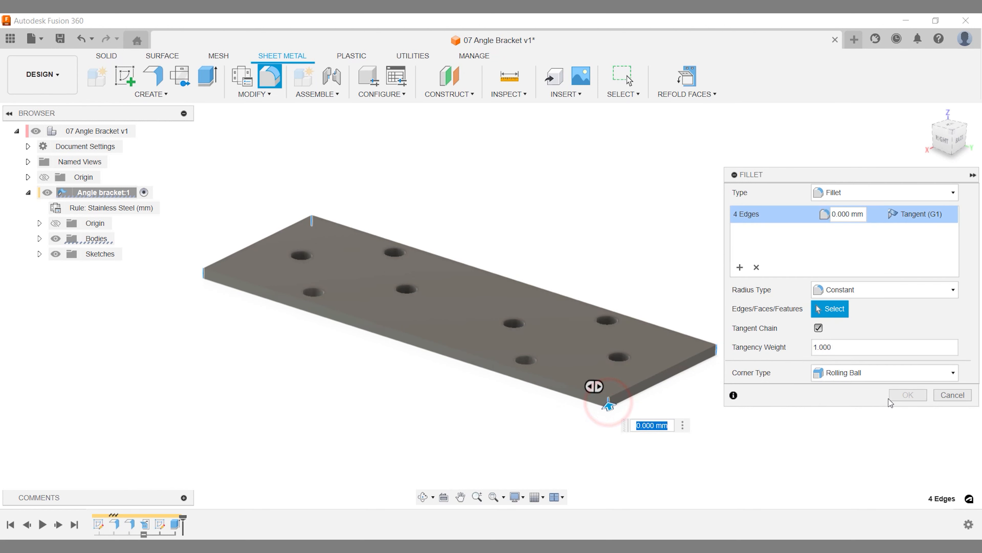
{"action": "type", "text": "5"}
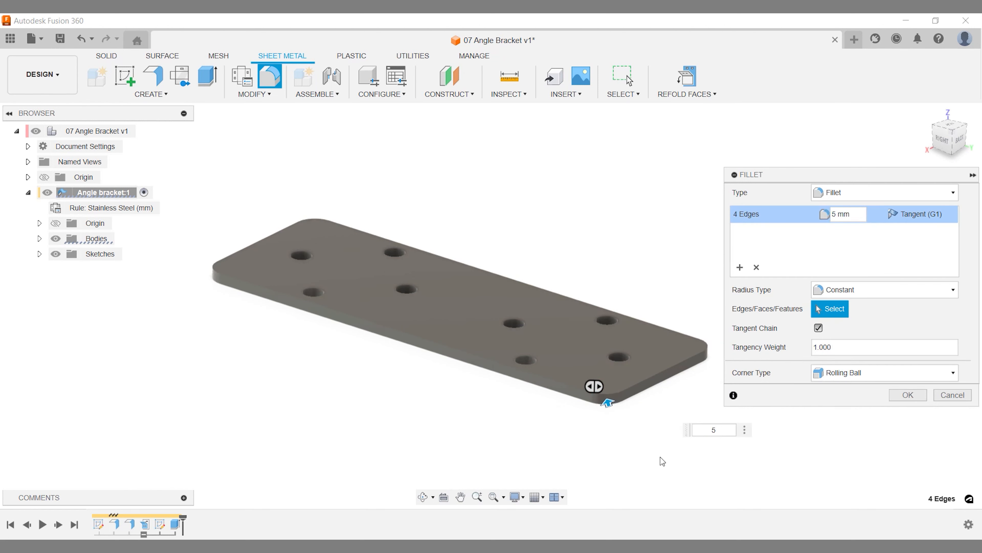
{"action": "left_click", "coordinate": [907, 395]}
Refold the bracket's unfolded faces and inspect the folded part from several sides
{"action": "left_click", "coordinate": [951, 122]}
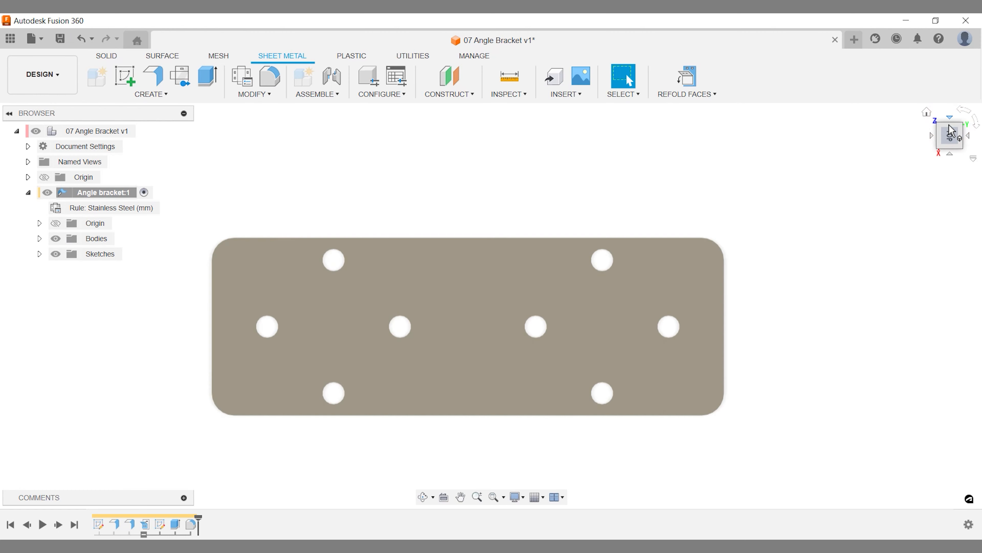
{"action": "left_click", "coordinate": [926, 114]}
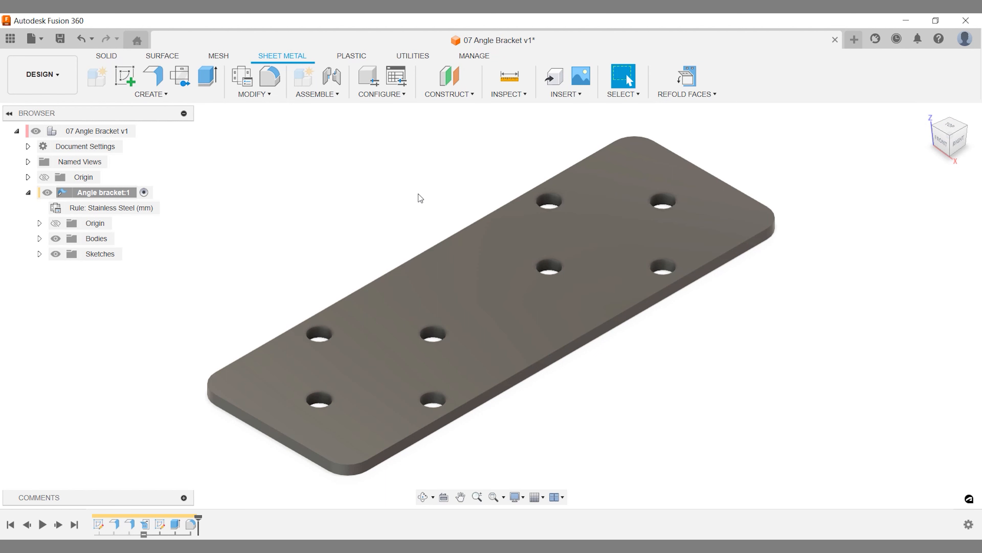
{"action": "left_click", "coordinate": [39, 254]}
{"action": "left_click", "coordinate": [39, 255]}
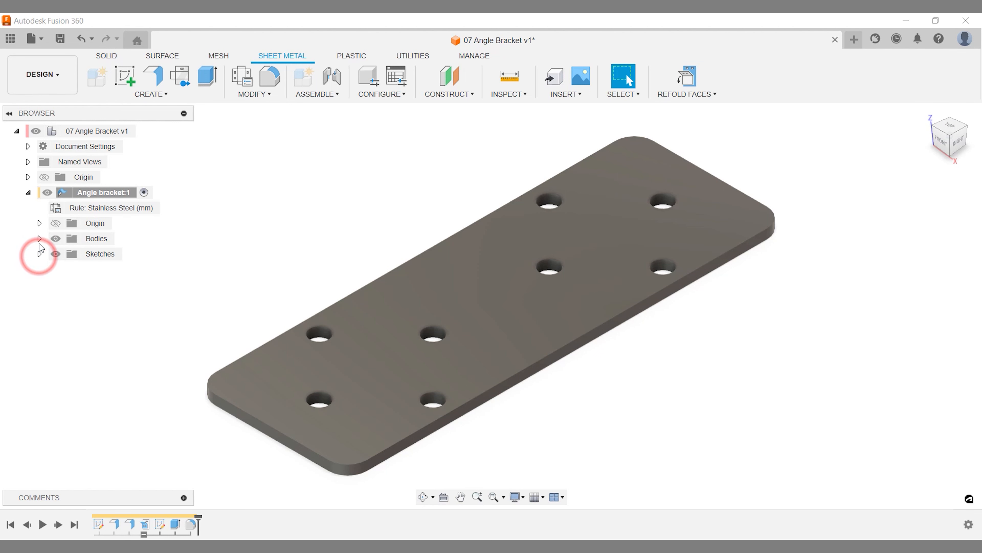
{"action": "left_click", "coordinate": [693, 75]}
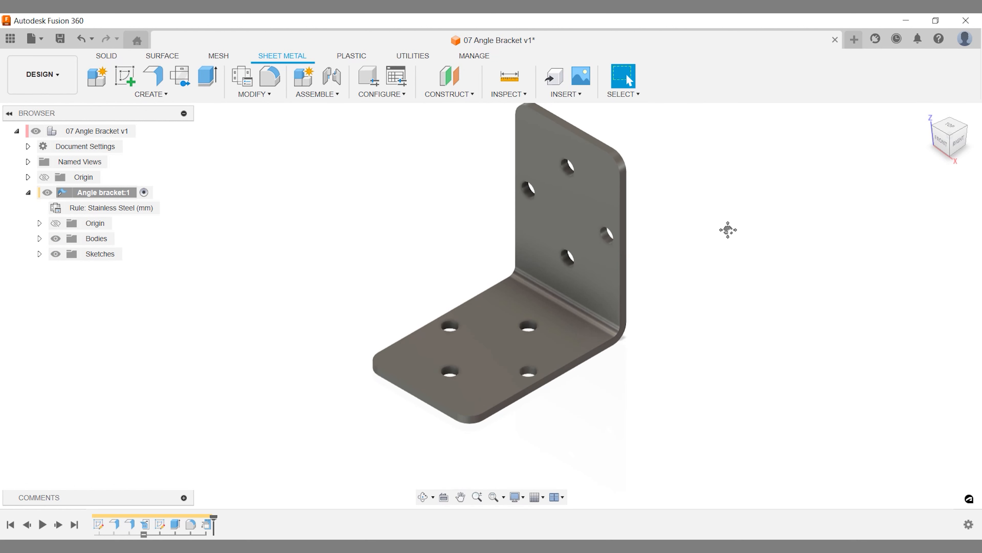
{"action": "left_click", "coordinate": [936, 138]}
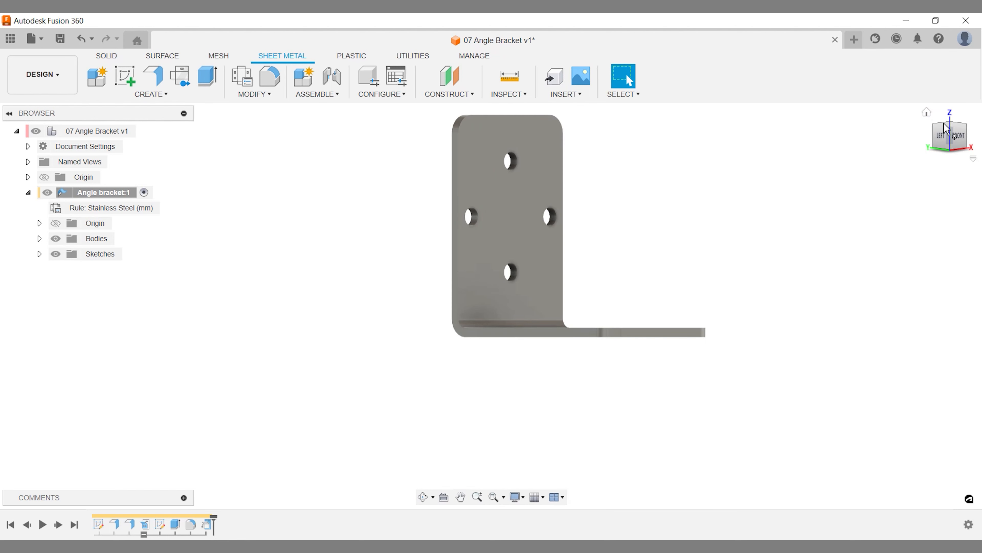
{"action": "left_click", "coordinate": [951, 128]}
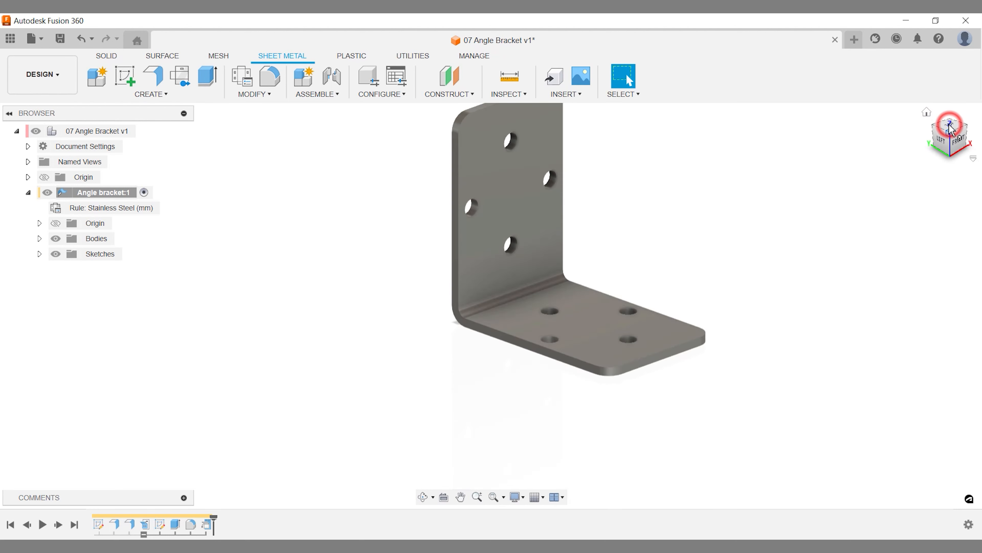
{"action": "left_click", "coordinate": [929, 115]}
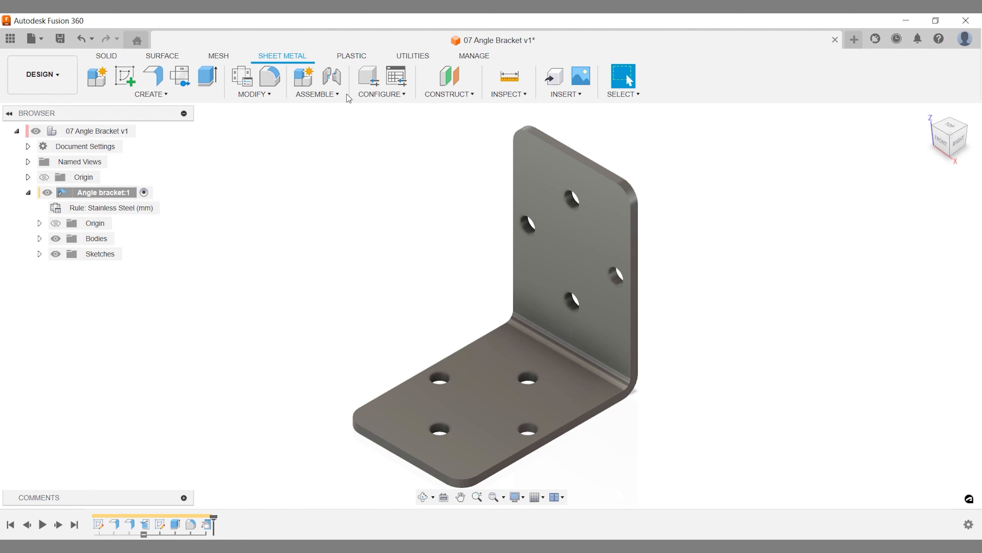
Create a flat pattern of the bracket using the upper face of the horizontal flange as the stationary face
{"action": "left_click", "coordinate": [186, 79]}
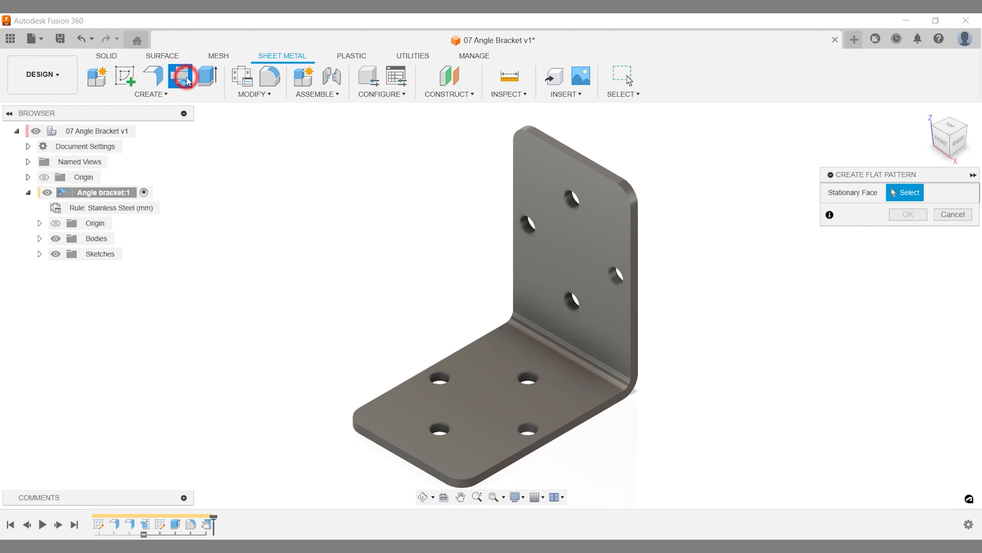
{"action": "left_click", "coordinate": [456, 368]}
{"action": "left_click", "coordinate": [918, 214]}
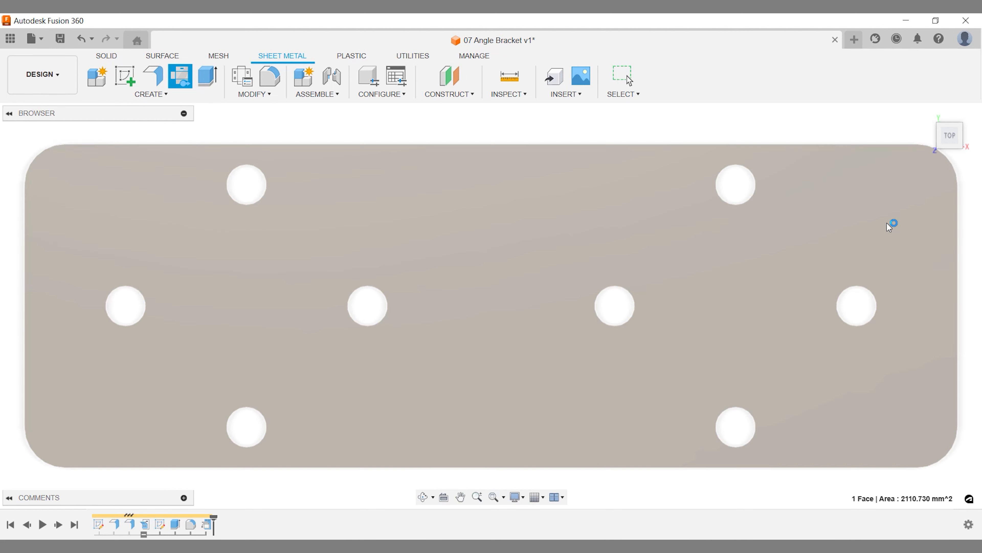
{"action": "scroll", "coordinate": [888, 226], "scroll_direction": "down", "scroll_amount": 4}
{"action": "middle_click_drag", "start_coordinate": [870, 235], "coordinate": [733, 302]}
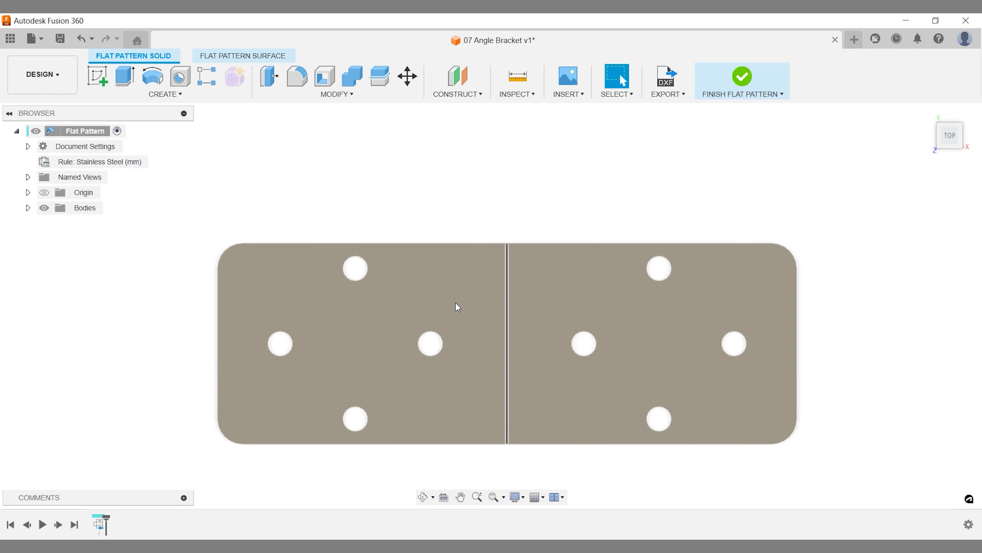
Expand the flat pattern's bend lines and set the visual style to Shaded with Hidden Edges
{"action": "left_click", "coordinate": [28, 208]}
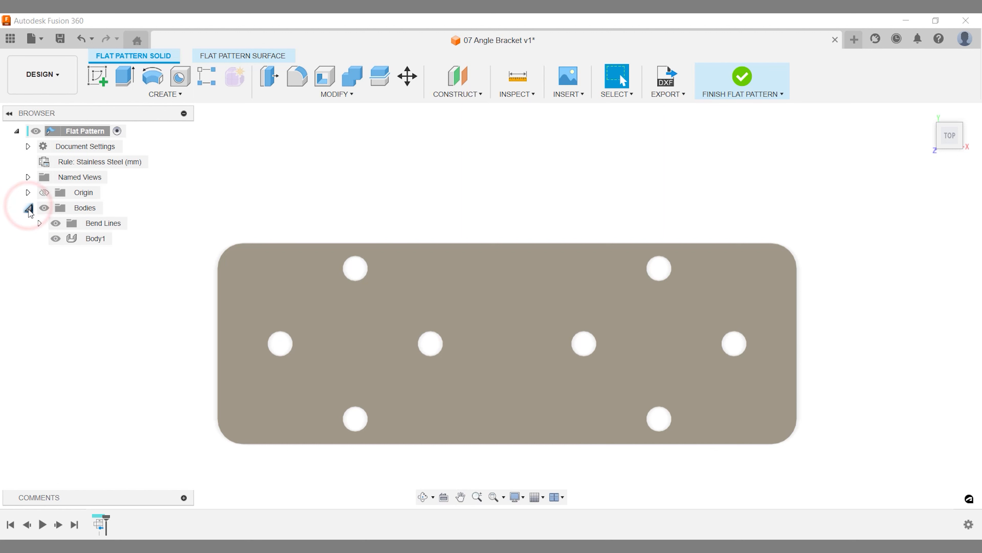
{"action": "left_click", "coordinate": [35, 222]}
{"action": "left_click", "coordinate": [67, 238]}
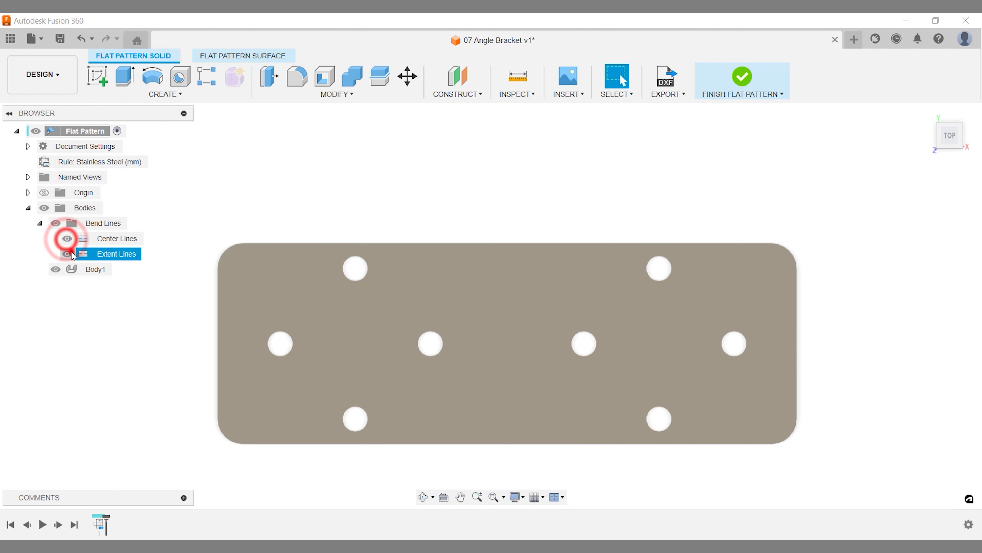
{"action": "left_click", "coordinate": [243, 397]}
{"action": "left_click", "coordinate": [328, 451]}
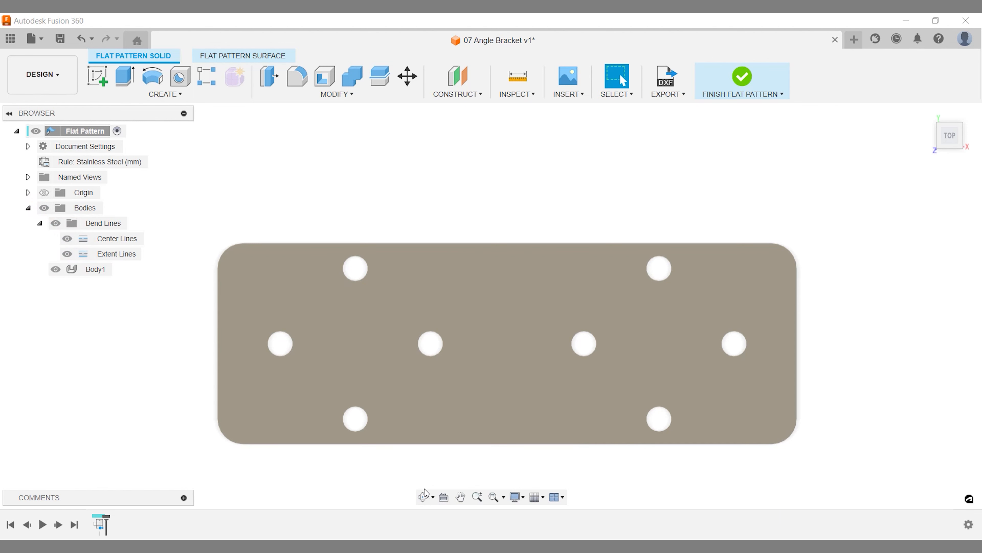
{"action": "left_click", "coordinate": [524, 498]}
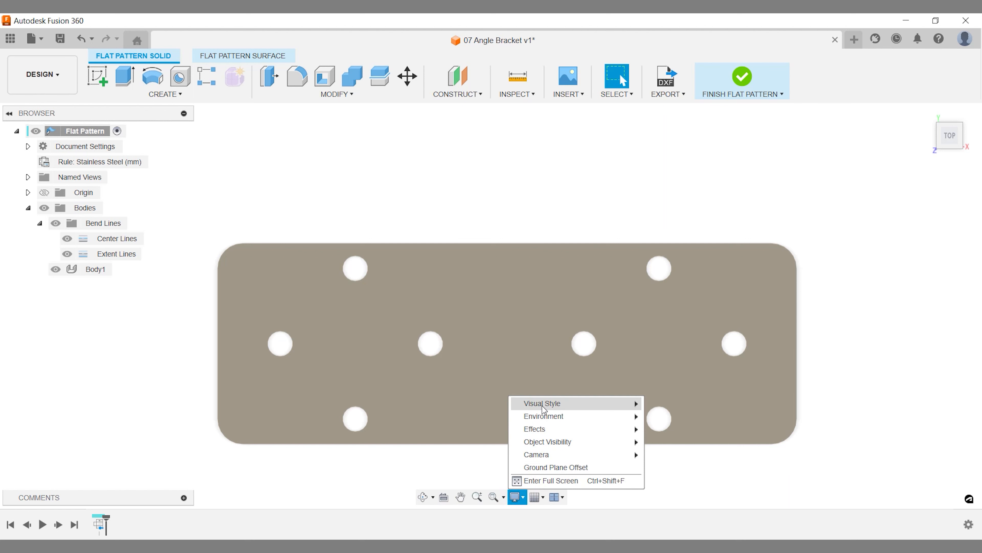
{"action": "mouse_move", "coordinate": [544, 407]}
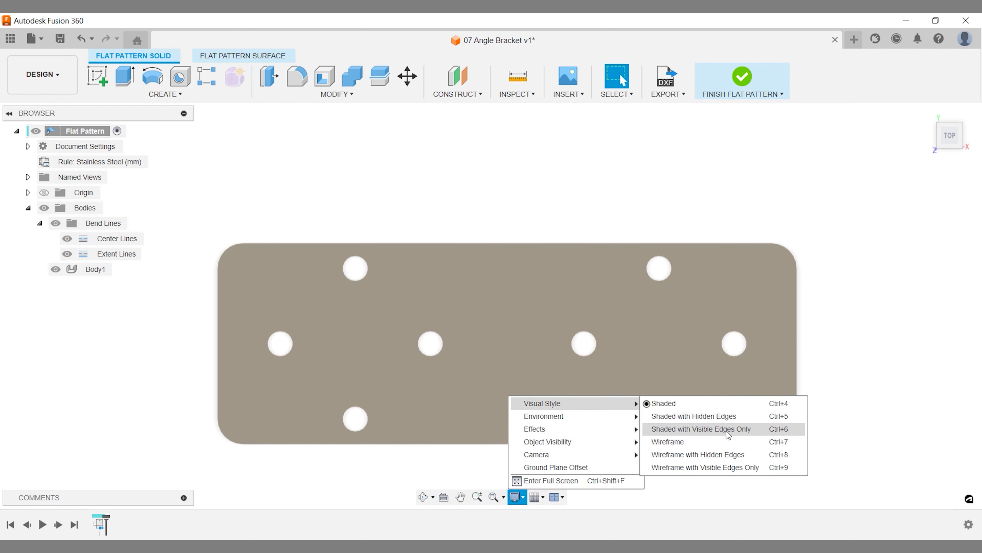
{"action": "left_click", "coordinate": [728, 416]}
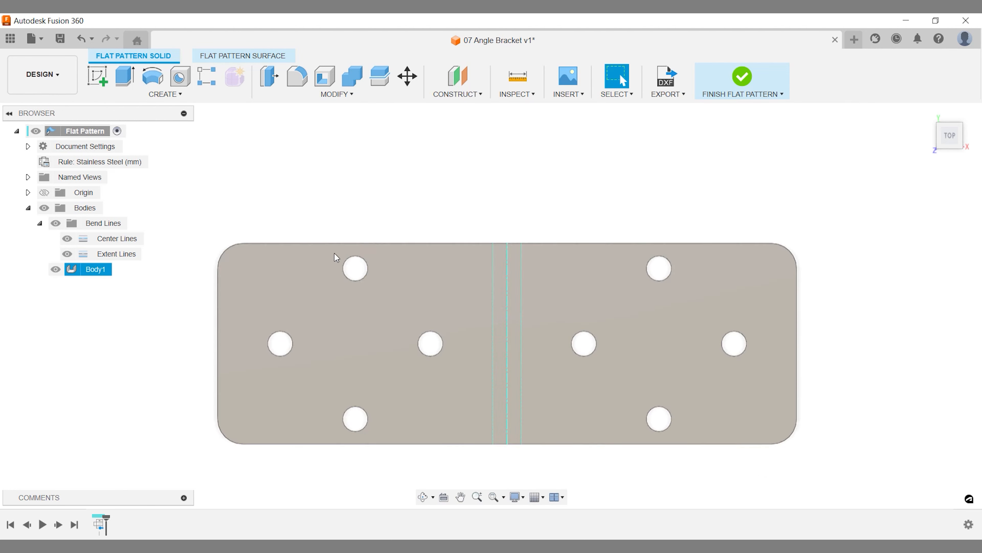
Toggle the visibility of the bend's center lines and extent lines off and back on to identify each
{"action": "left_click", "coordinate": [68, 239]}
{"action": "left_click", "coordinate": [67, 238]}
{"action": "left_click", "coordinate": [66, 254]}
{"action": "left_click", "coordinate": [66, 254]}
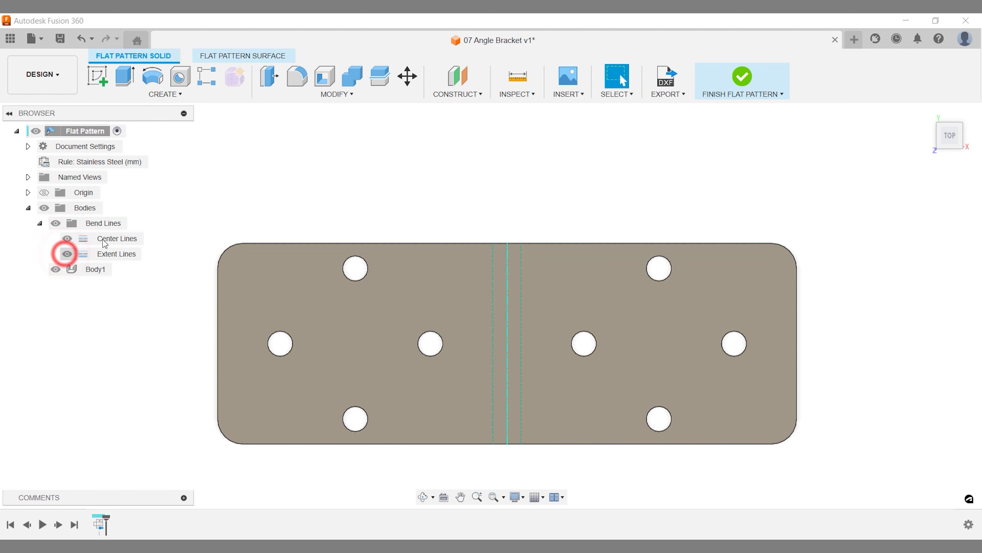
Measure the spacing between the two bend extent lines and from each one to the plate's nearest short edge
{"action": "left_click", "coordinate": [509, 90]}
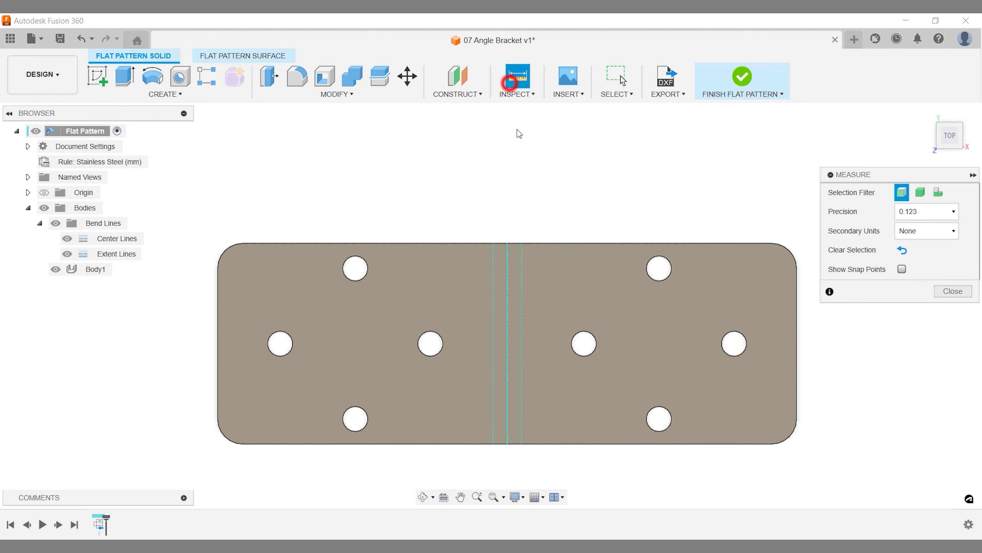
{"action": "left_click", "coordinate": [523, 268]}
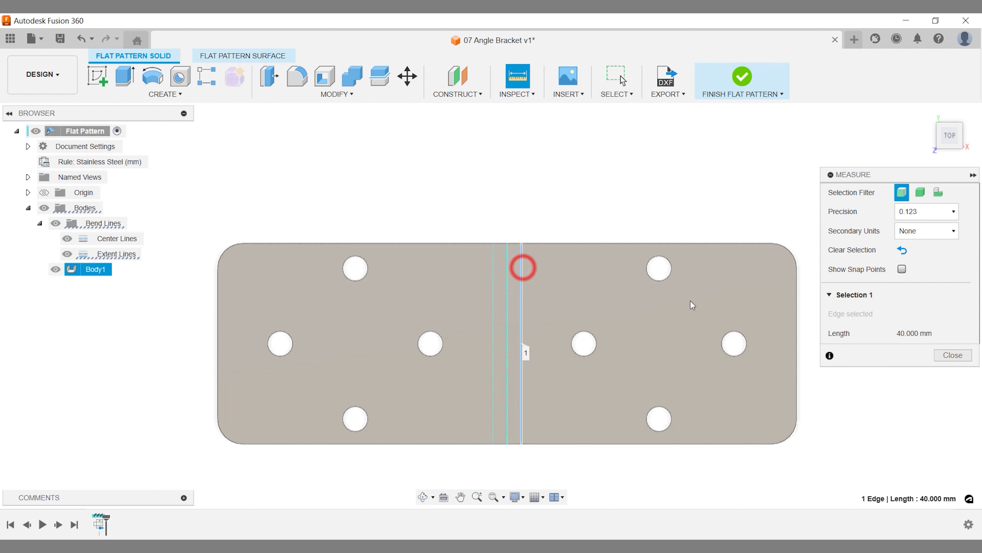
{"action": "left_click", "coordinate": [796, 305]}
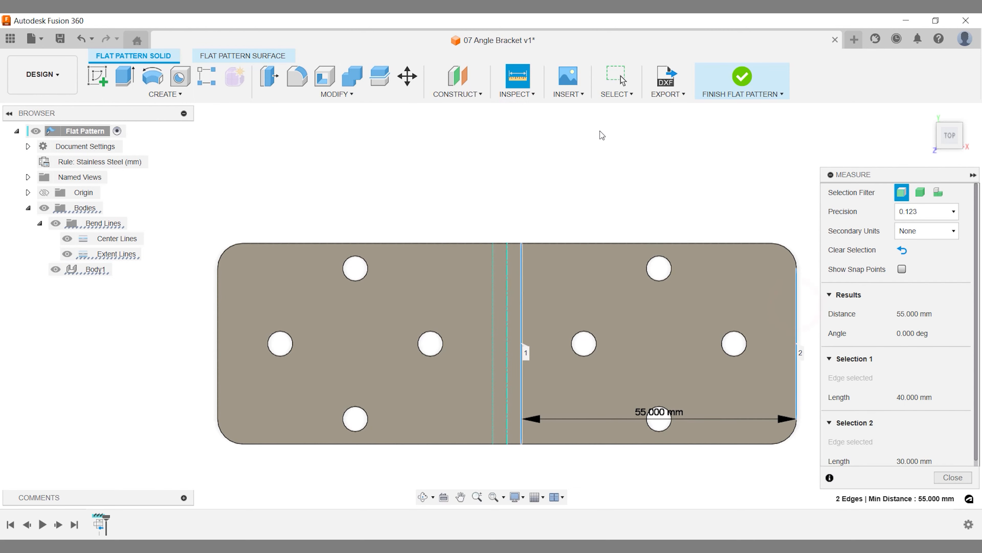
{"action": "left_click", "coordinate": [507, 75]}
{"action": "left_click", "coordinate": [218, 311]}
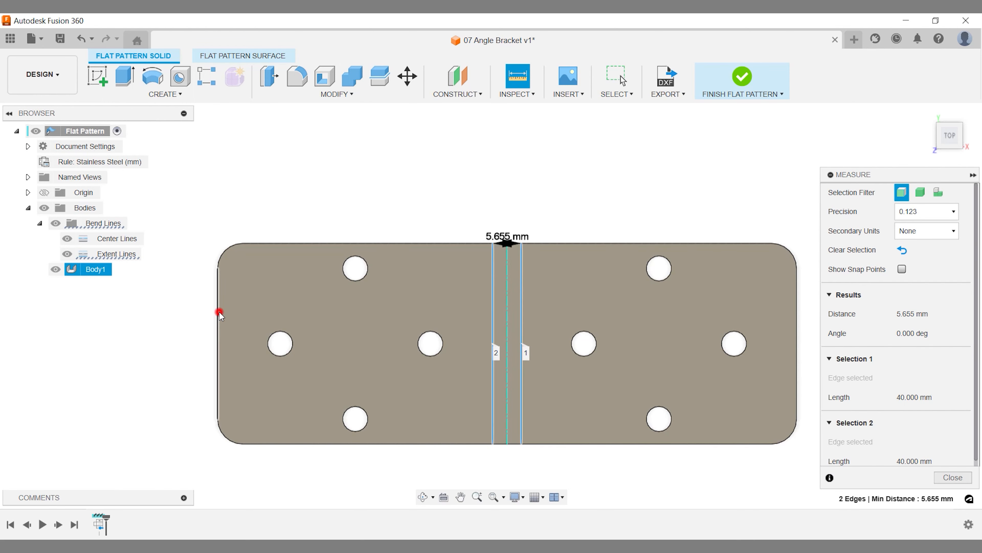
{"action": "key", "text": "Escape"}
{"action": "key", "text": "i"}
{"action": "left_click", "coordinate": [219, 313]}
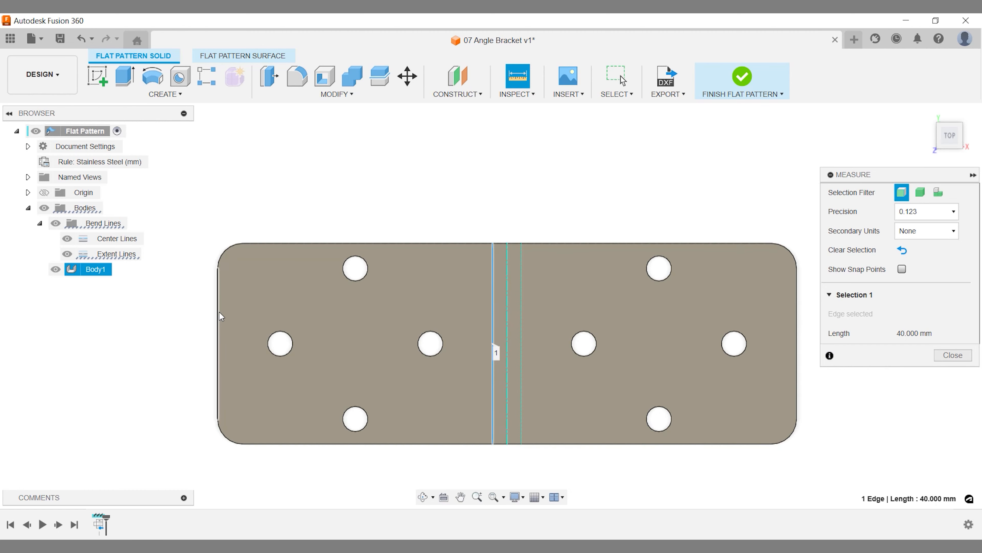
{"action": "key", "text": "Escape"}
{"action": "key", "text": "Escape"}
View the flat pattern isometrically, check the export options and finish the flat pattern
{"action": "left_click", "coordinate": [927, 113]}
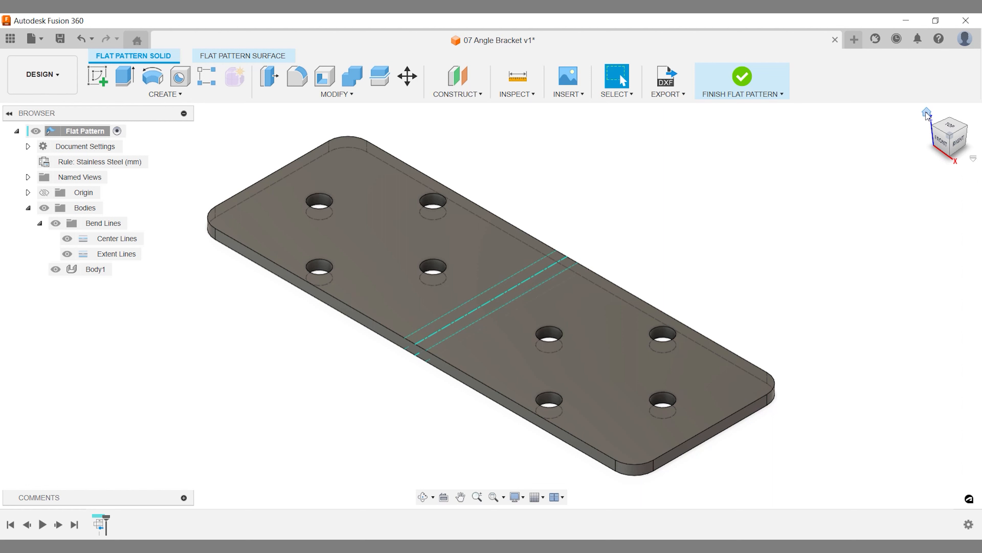
{"action": "left_click", "coordinate": [683, 95]}
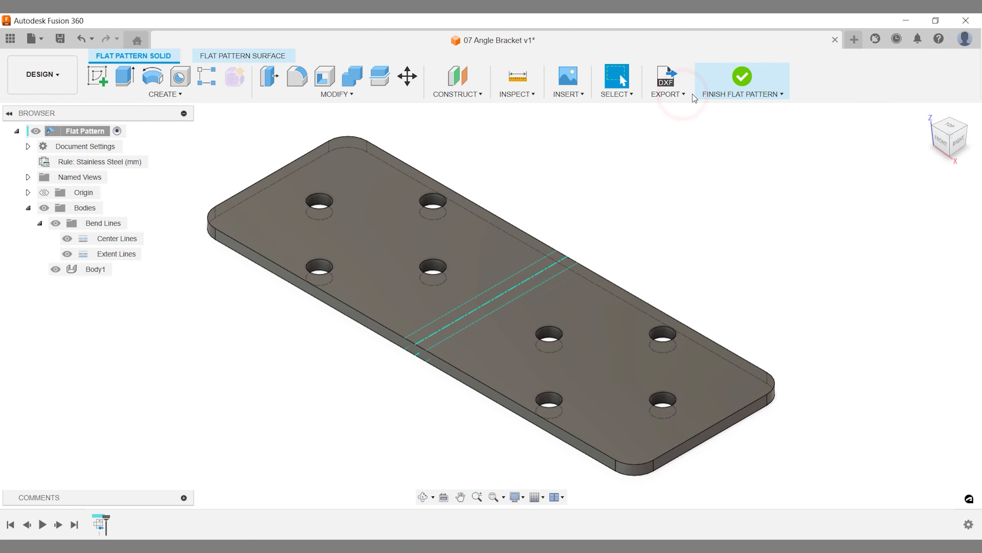
{"action": "left_click", "coordinate": [741, 79]}
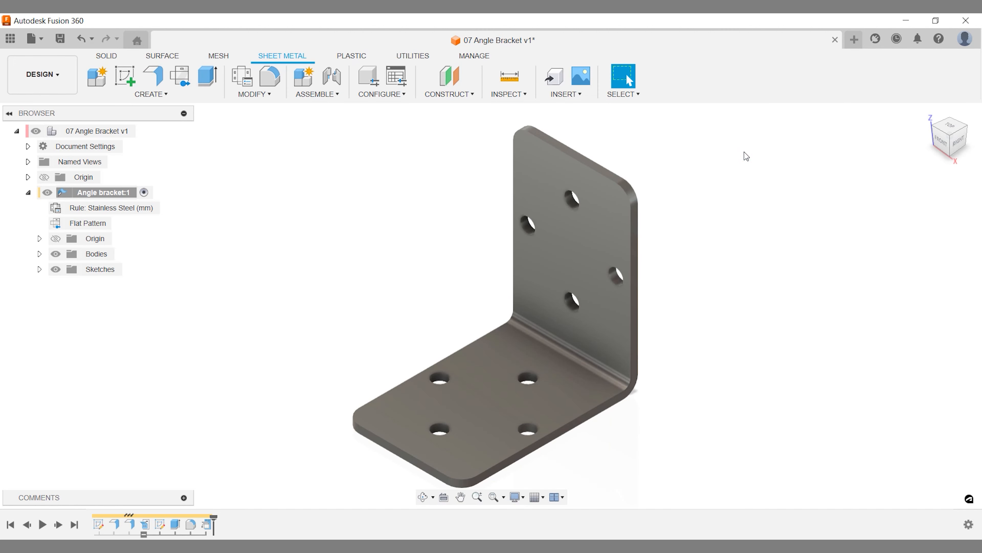
Search the appearance library for "blue" and apply Aluminum - Anodized Glossy (Blue) to the whole bracket body
{"action": "key", "text": "a"}
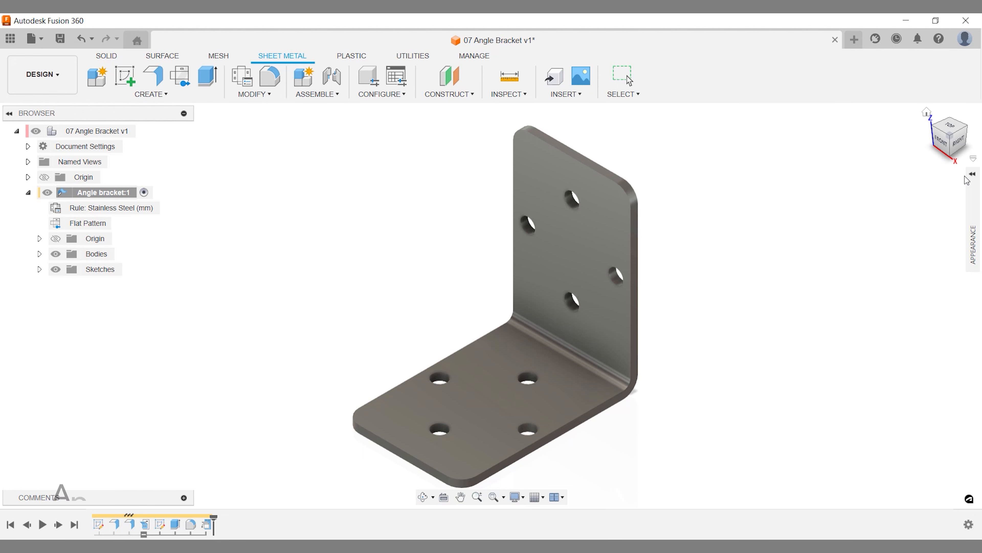
{"action": "left_click", "coordinate": [752, 374]}
{"action": "type", "text": "bl"}
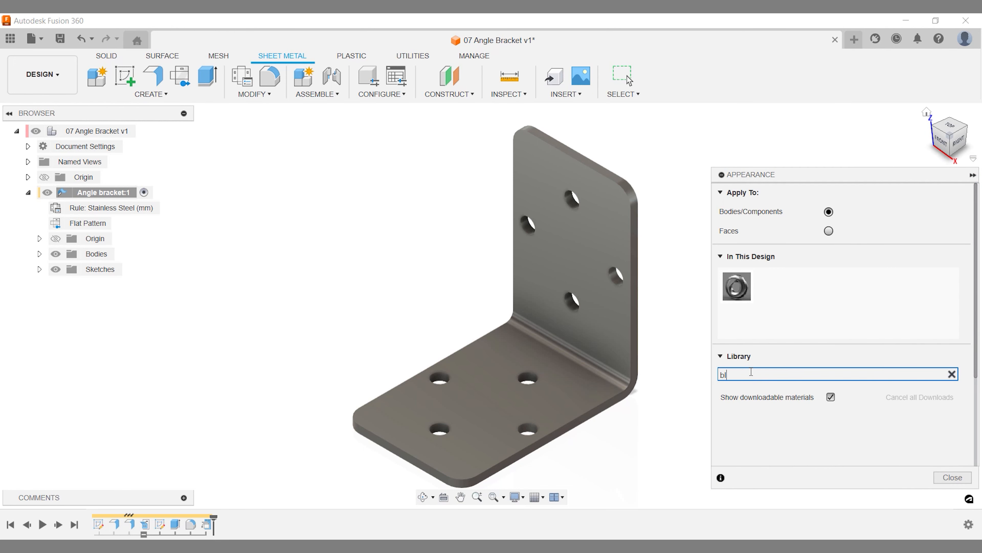
{"action": "type", "text": "ue"}
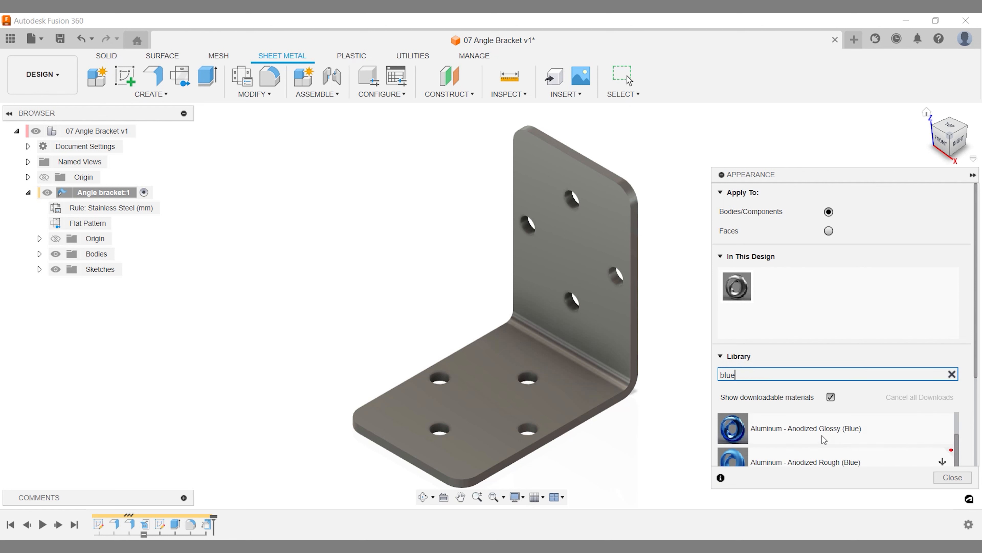
{"action": "left_click_drag", "start_coordinate": [814, 435], "coordinate": [596, 405]}
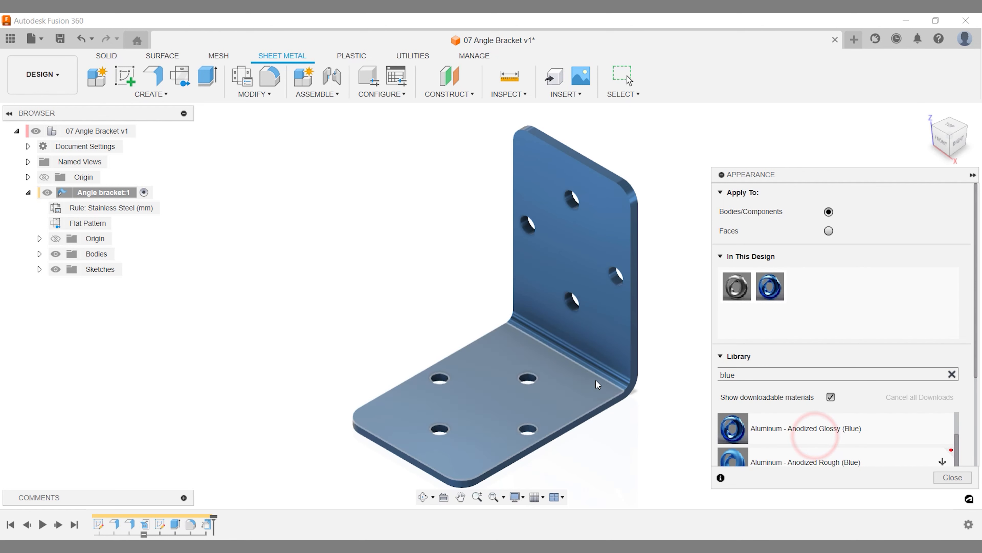
Lighten the bracket's Aluminum - Anodized Glossy (Blue) appearance to RGB 100, 160, 229 and finish the appearance editing
{"action": "right_click", "coordinate": [768, 288]}
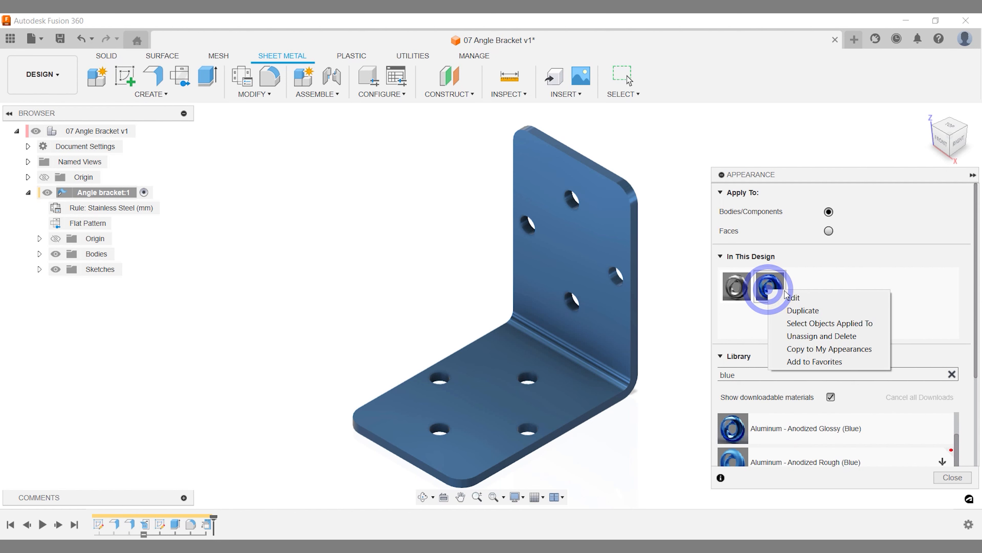
{"action": "left_click", "coordinate": [793, 298]}
{"action": "left_click", "coordinate": [620, 252]}
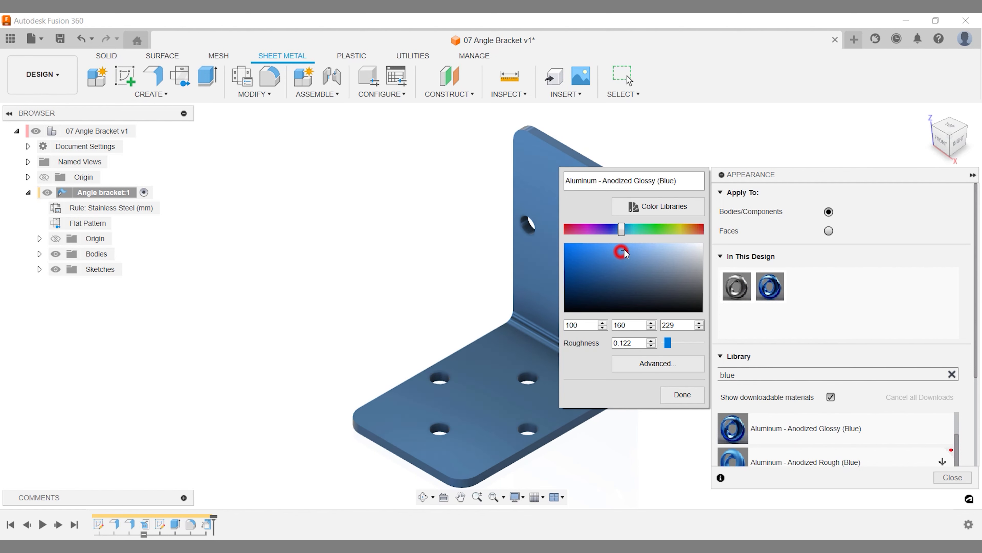
{"action": "left_click", "coordinate": [695, 399]}
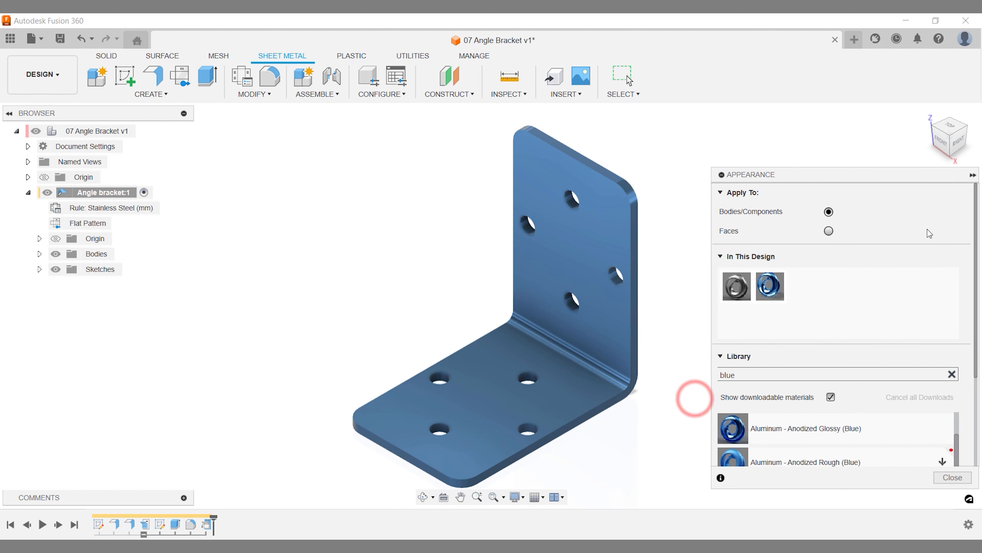
{"action": "key", "text": "Escape"}
Examine the finished blue bracket's flanges, holes and bend from several view angles, returning to the home view
{"action": "left_click", "coordinate": [941, 144]}
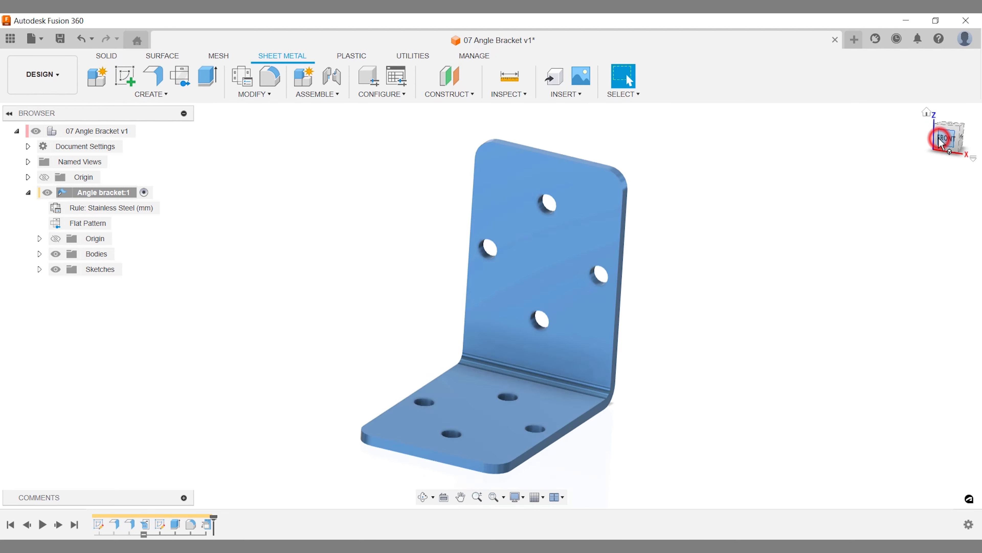
{"action": "left_click", "coordinate": [928, 113]}
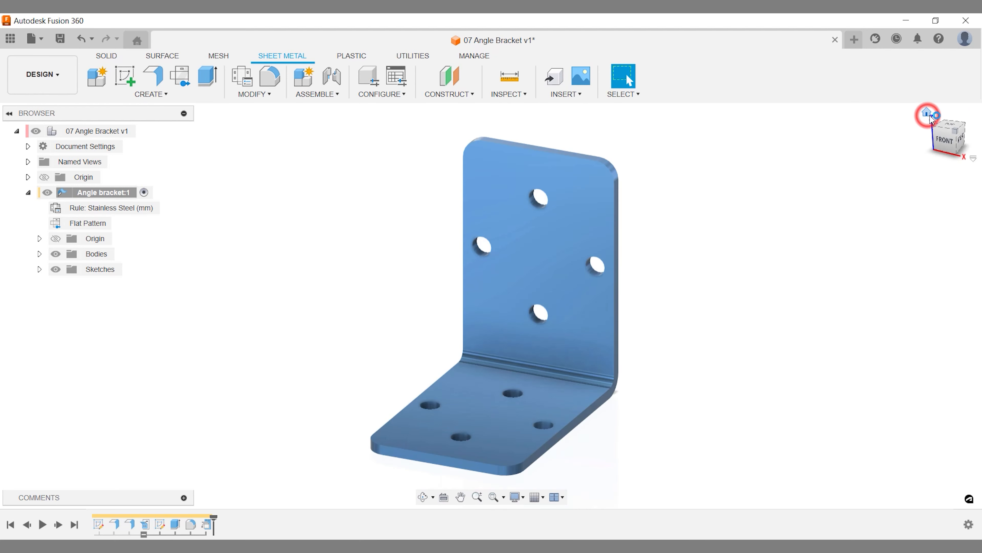
{"action": "left_click", "coordinate": [962, 132]}
{"action": "left_click", "coordinate": [963, 136]}
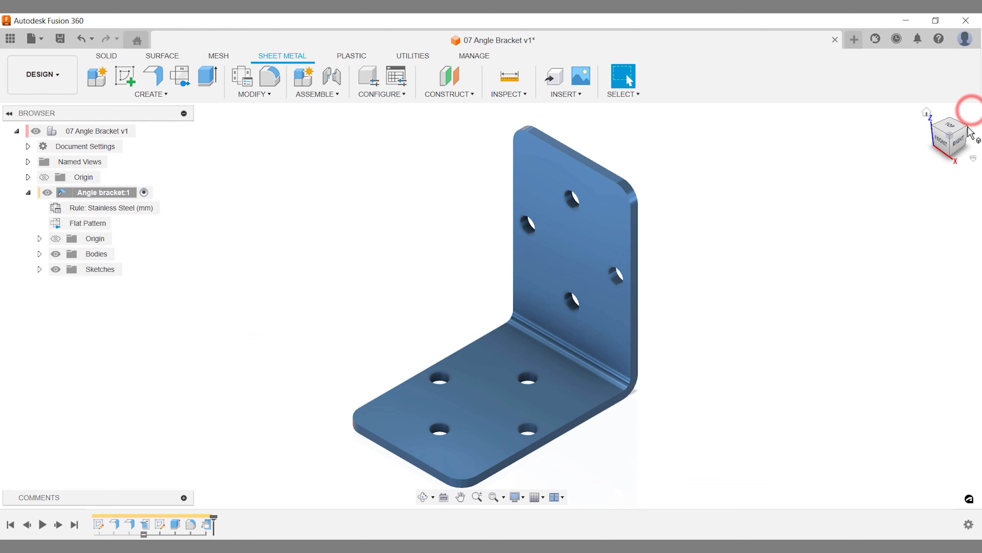
{"action": "left_click", "coordinate": [963, 136]}
{"action": "left_click_drag", "start_coordinate": [962, 131], "coordinate": [972, 111]}
{"action": "left_click", "coordinate": [963, 134]}
{"action": "left_click", "coordinate": [927, 112]}
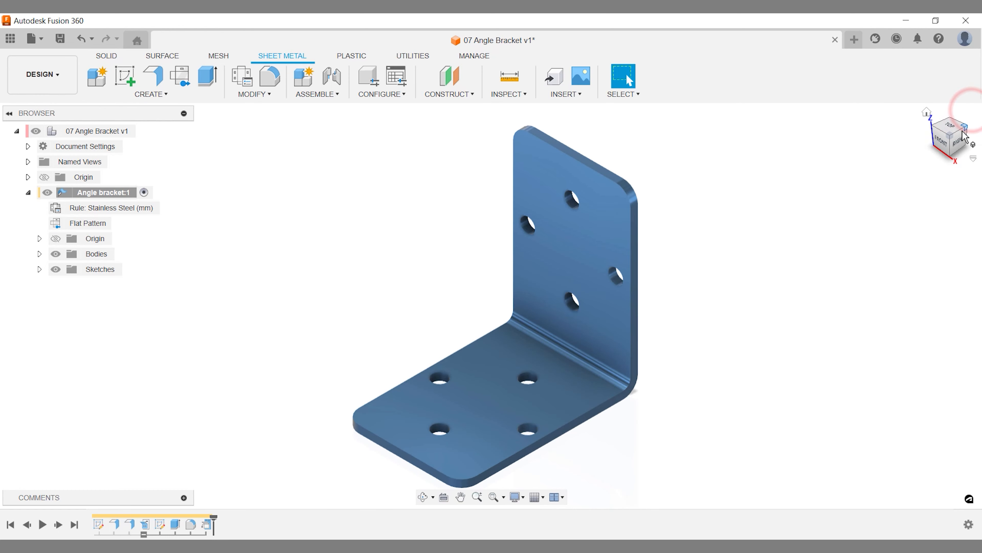
{"action": "left_click", "coordinate": [963, 136]}
{"action": "left_click", "coordinate": [964, 135]}
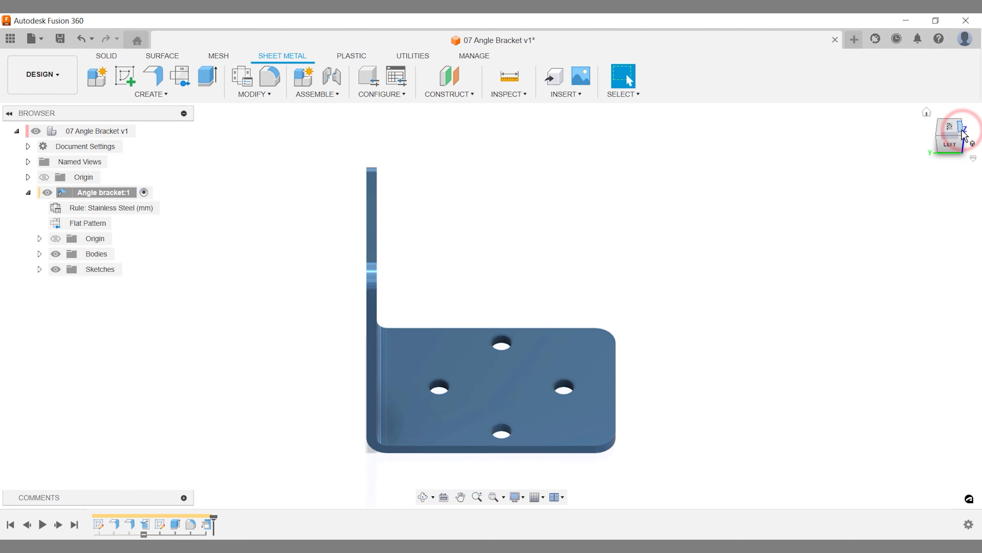
{"action": "left_click", "coordinate": [927, 113]}
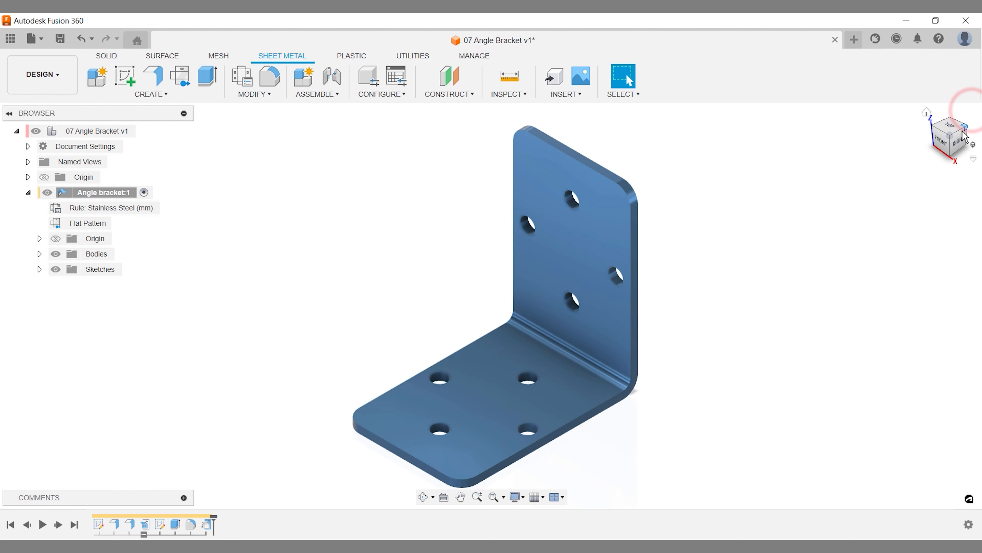
{"action": "left_click", "coordinate": [963, 135]}
{"action": "left_click", "coordinate": [963, 135]}
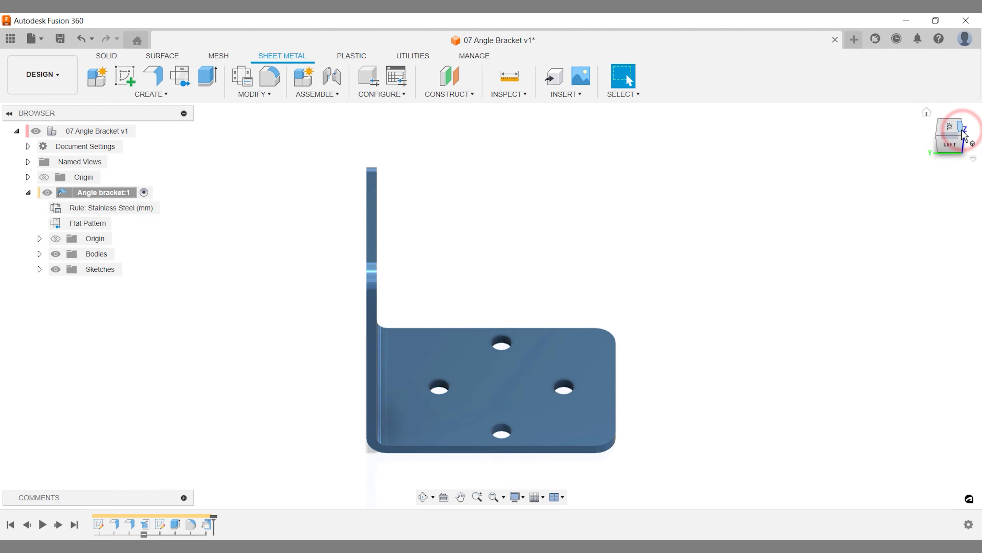
{"action": "left_click", "coordinate": [927, 112]}
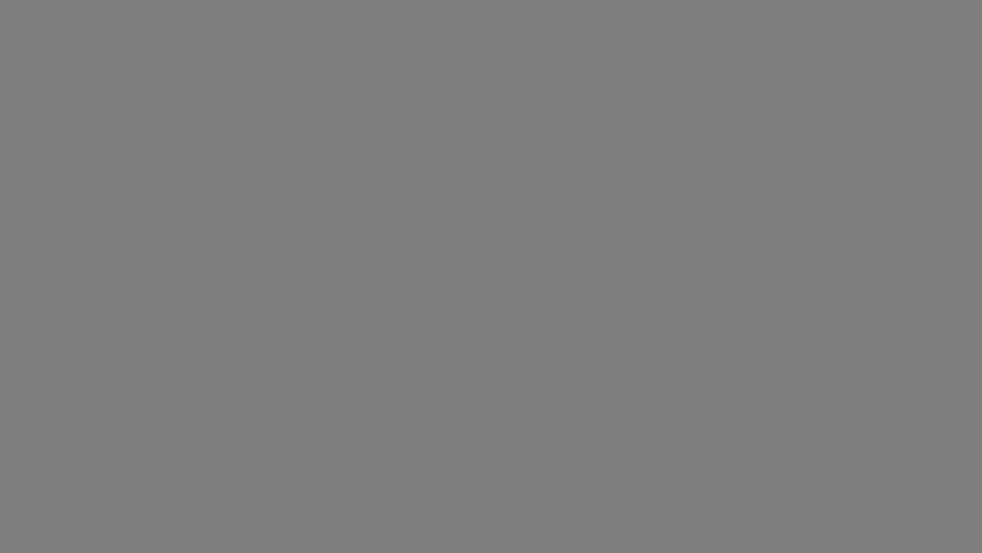